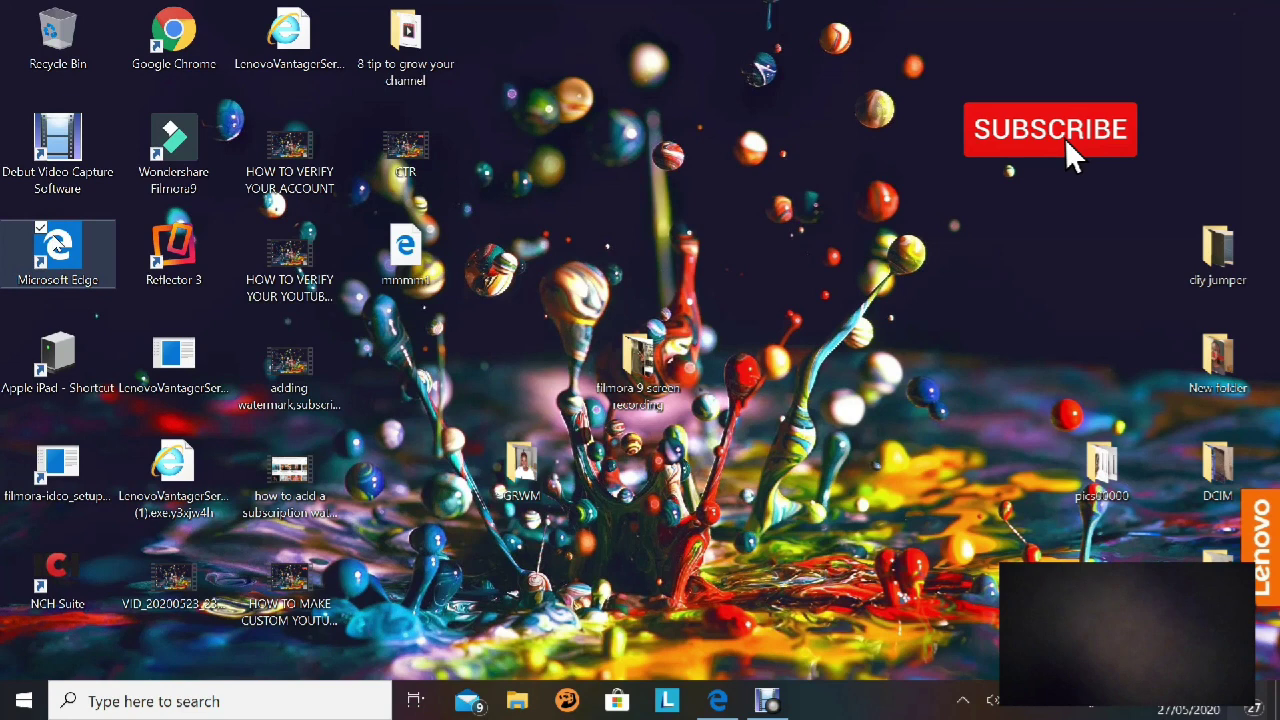
Open Microsoft Edge, search the web for canva and open the Canva website.
double_click(57, 244)
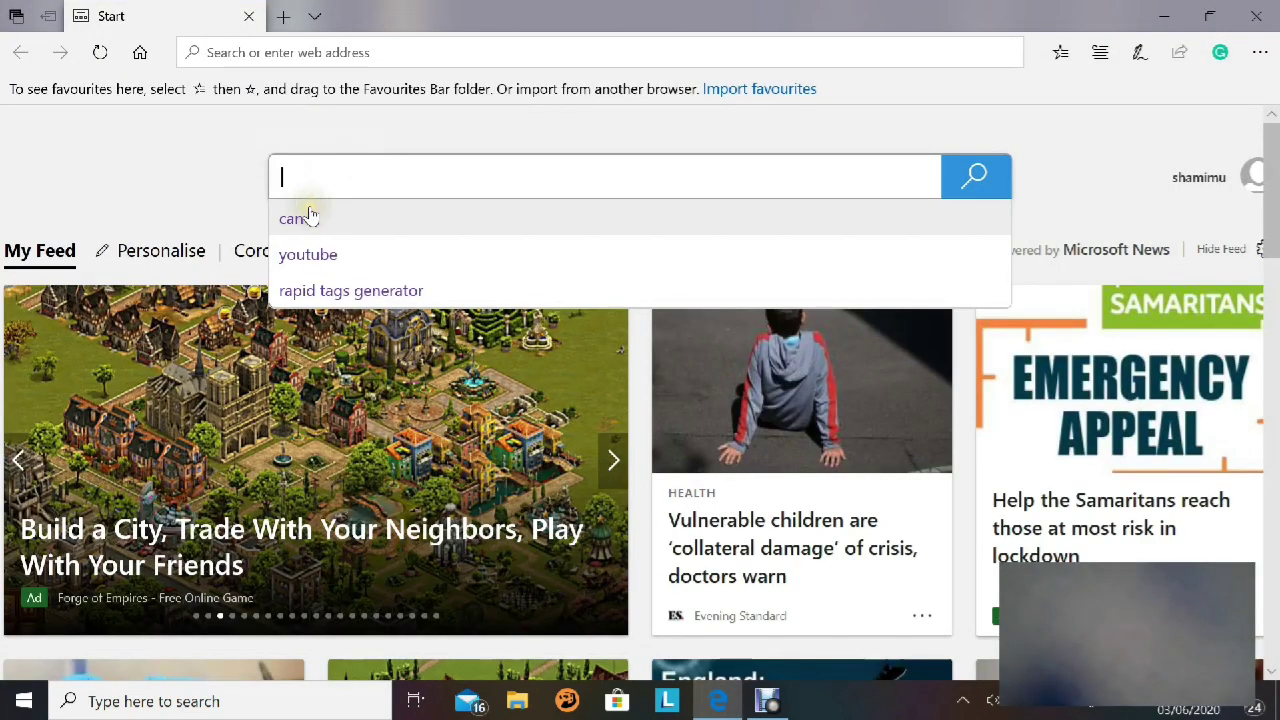
click(309, 214)
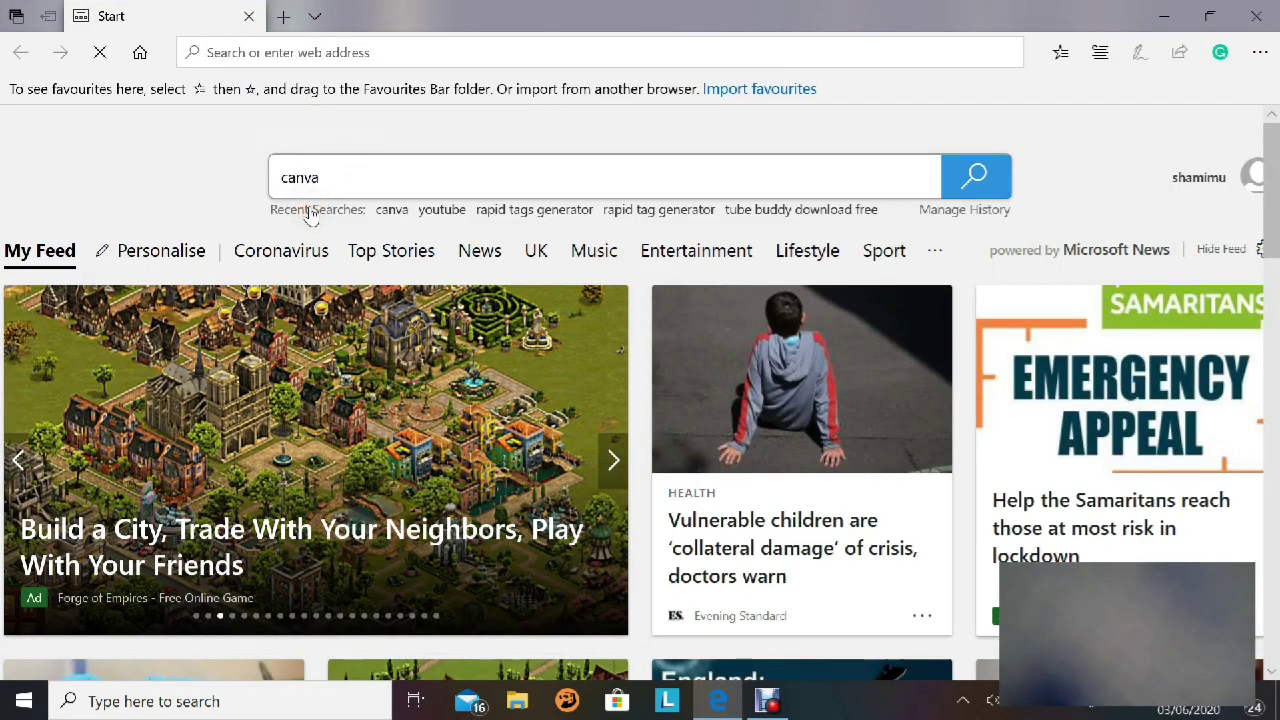
scroll(271, 223, down, 5)
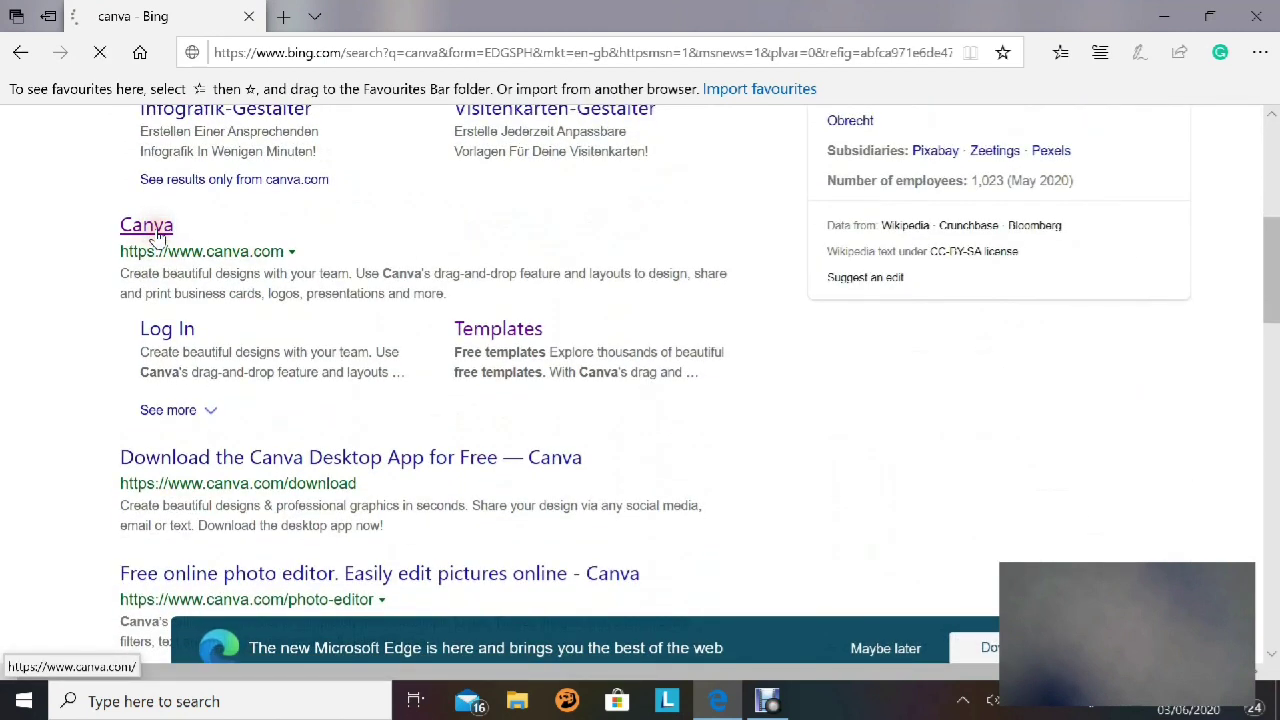
click(157, 236)
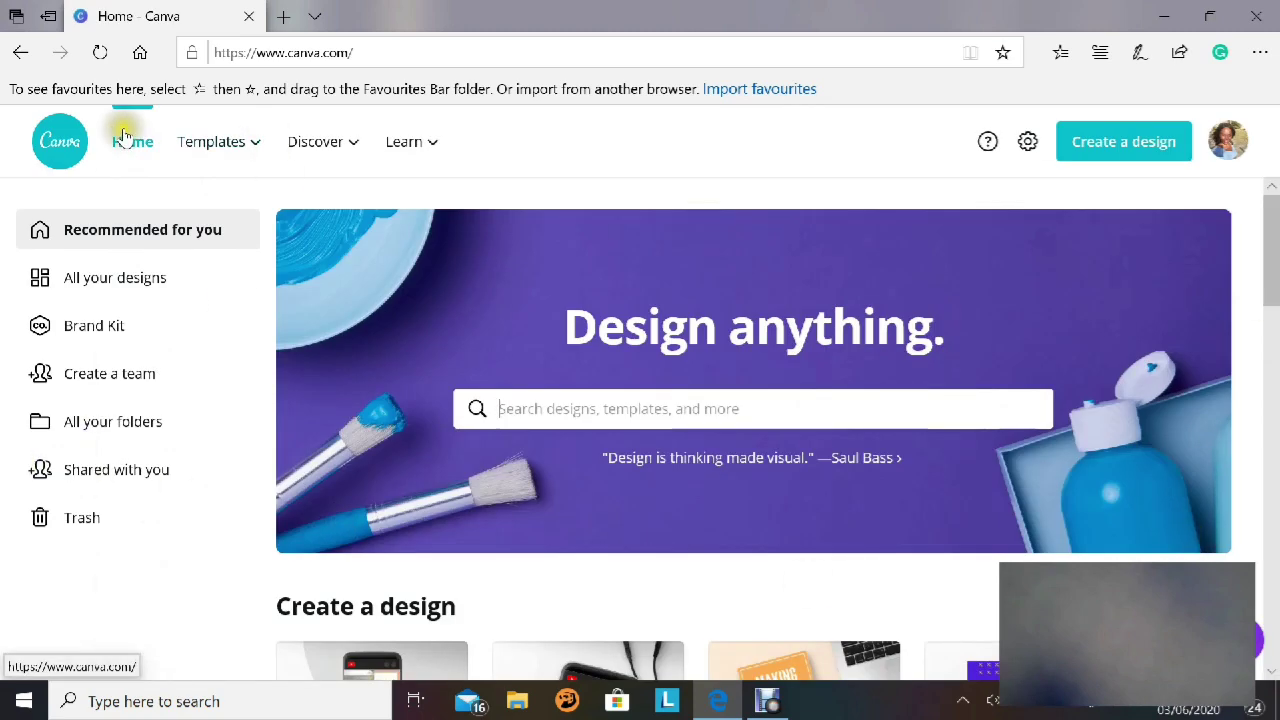
Go to Canva's templates page and open the full collection of YouTube Thumbnails templates.
mouse_move(245, 141)
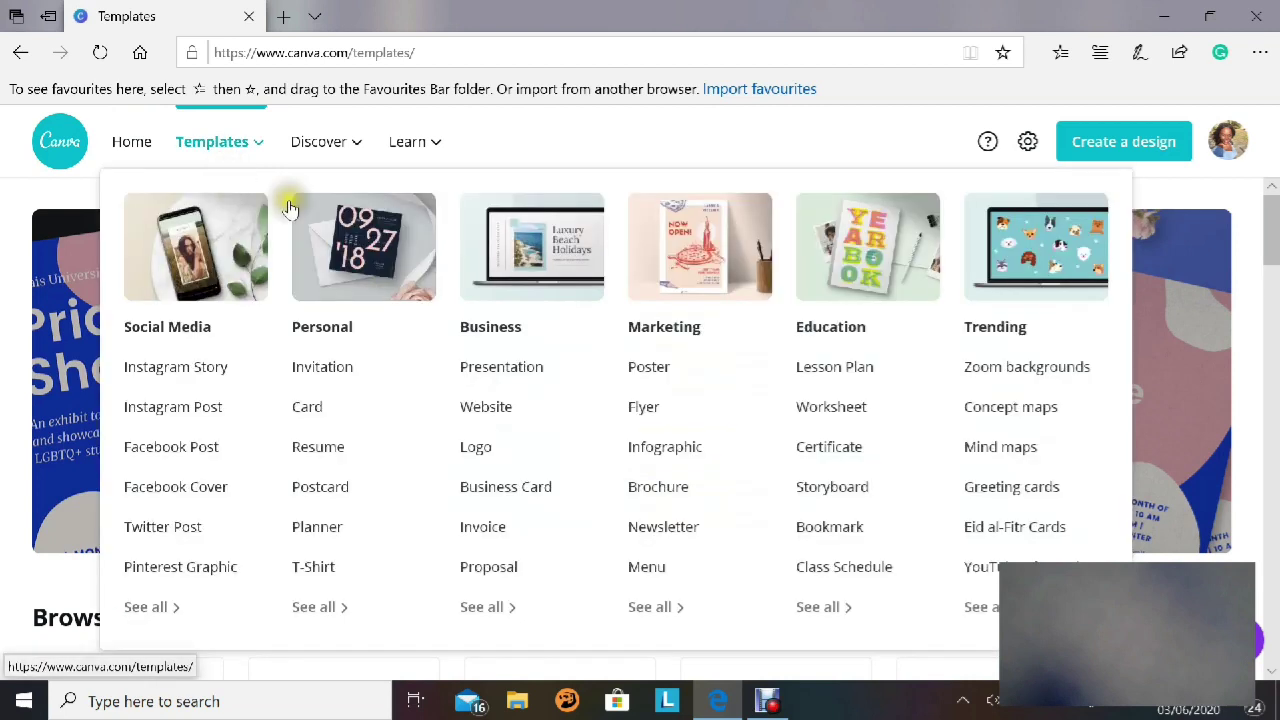
scroll(548, 538, down, 3)
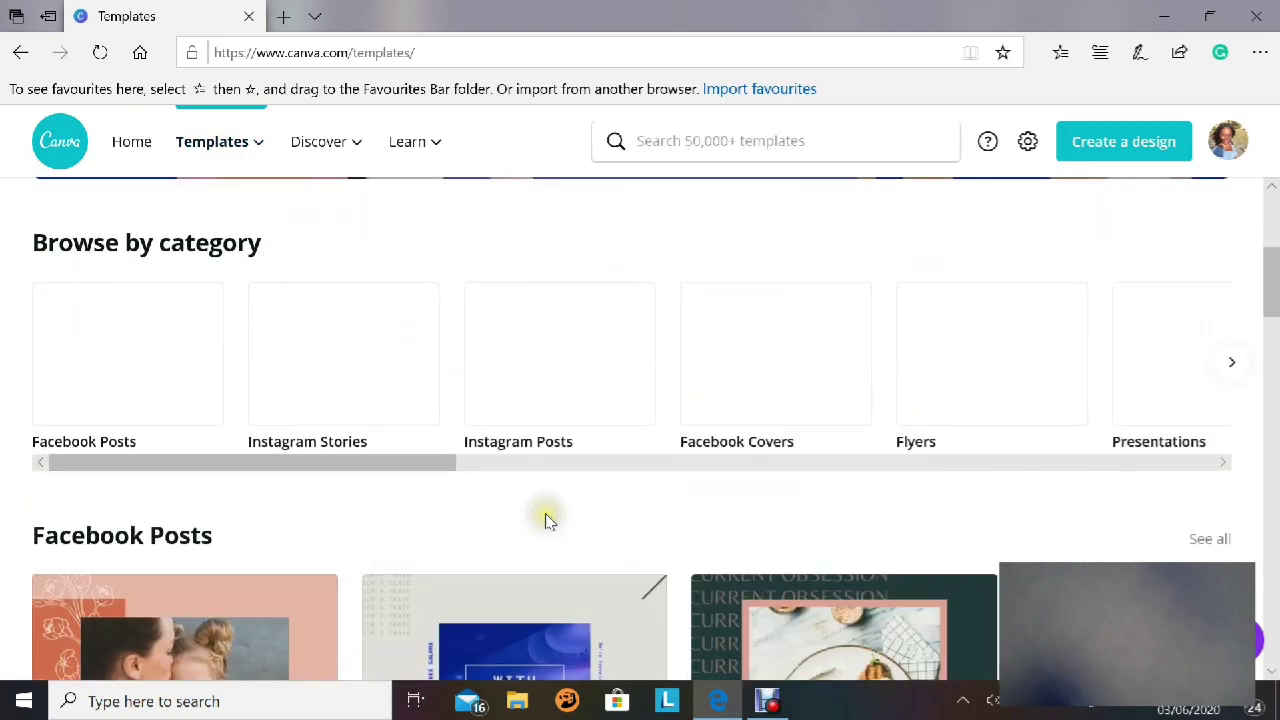
scroll(548, 521, down, 3)
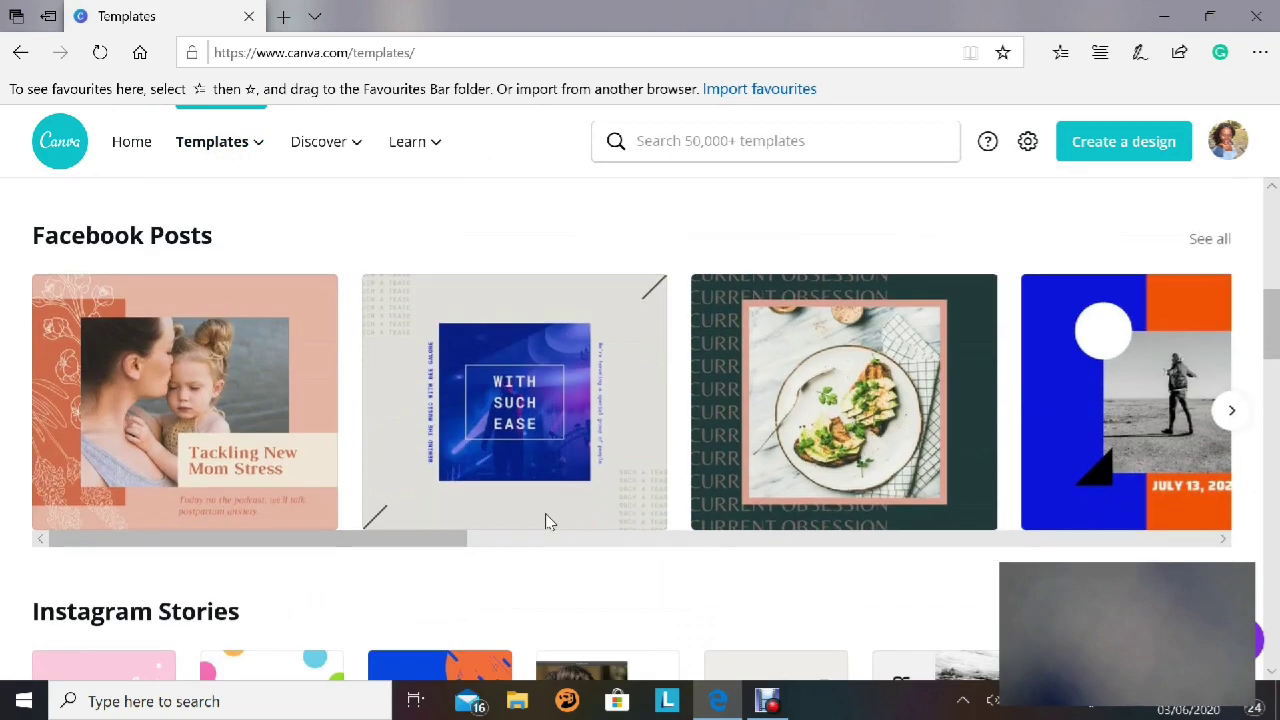
scroll(548, 521, up, 6)
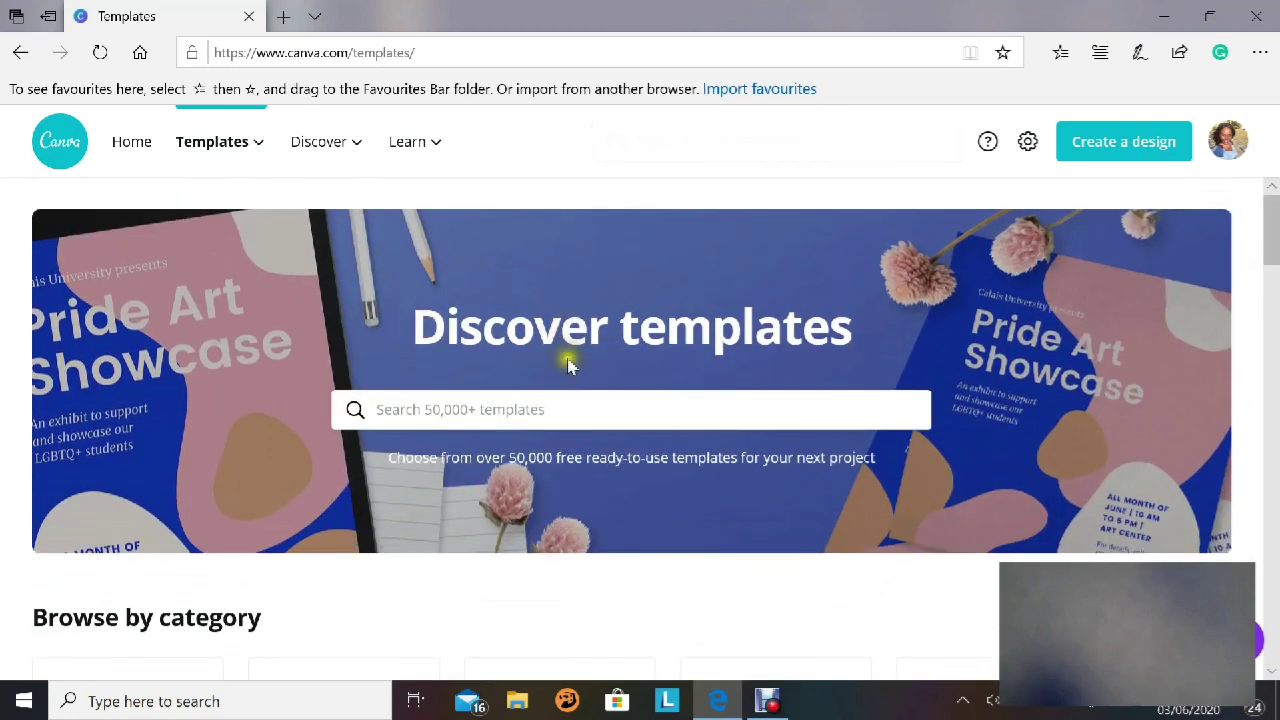
scroll(540, 400, down, 8)
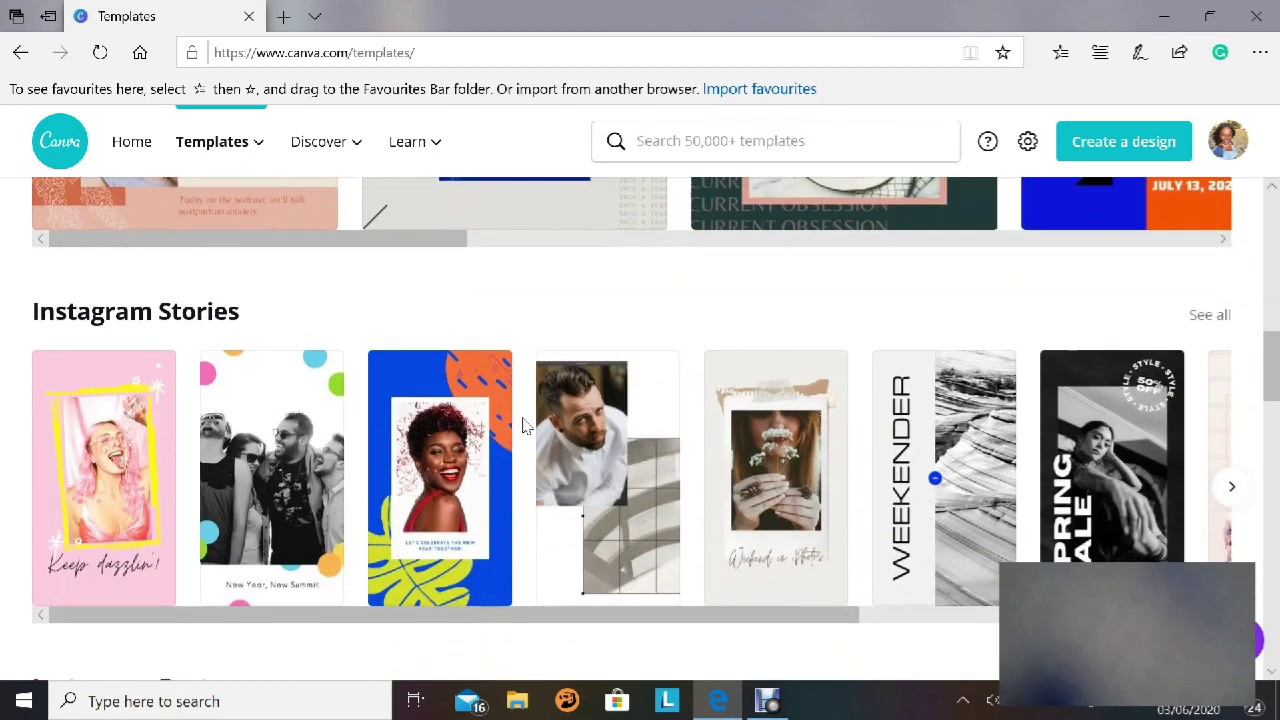
scroll(521, 425, down, 8)
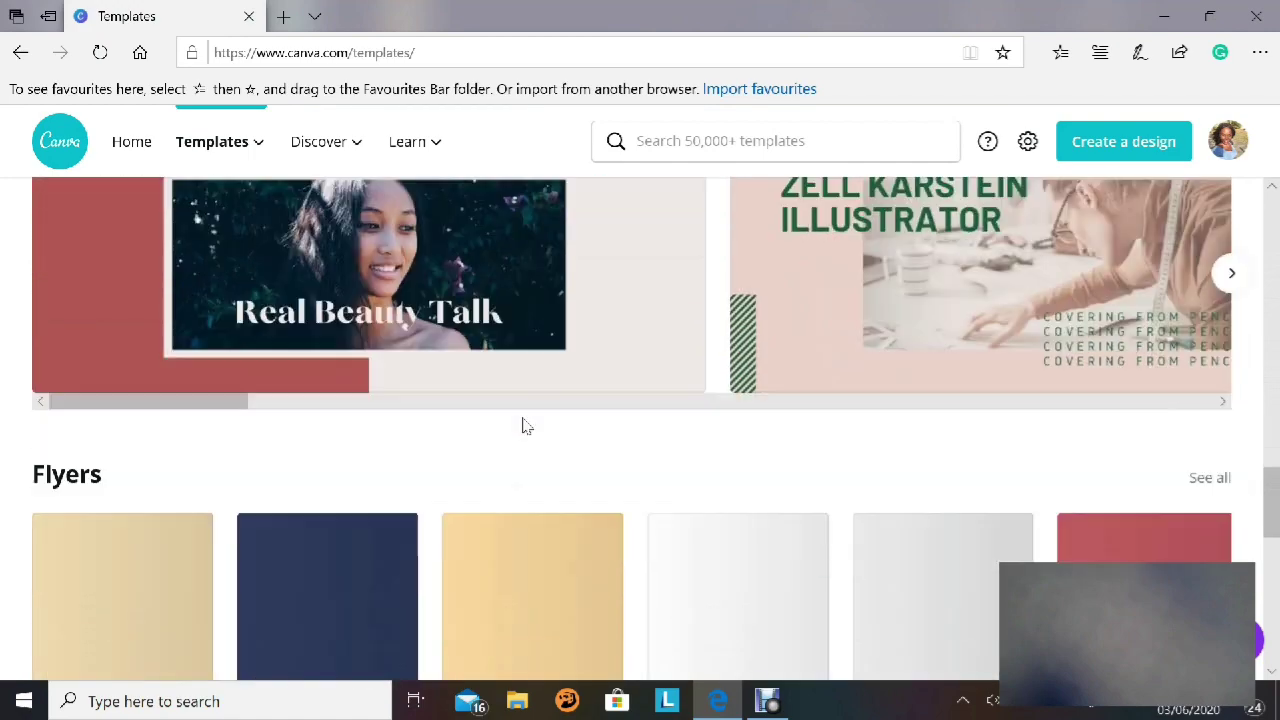
scroll(523, 423, down, 8)
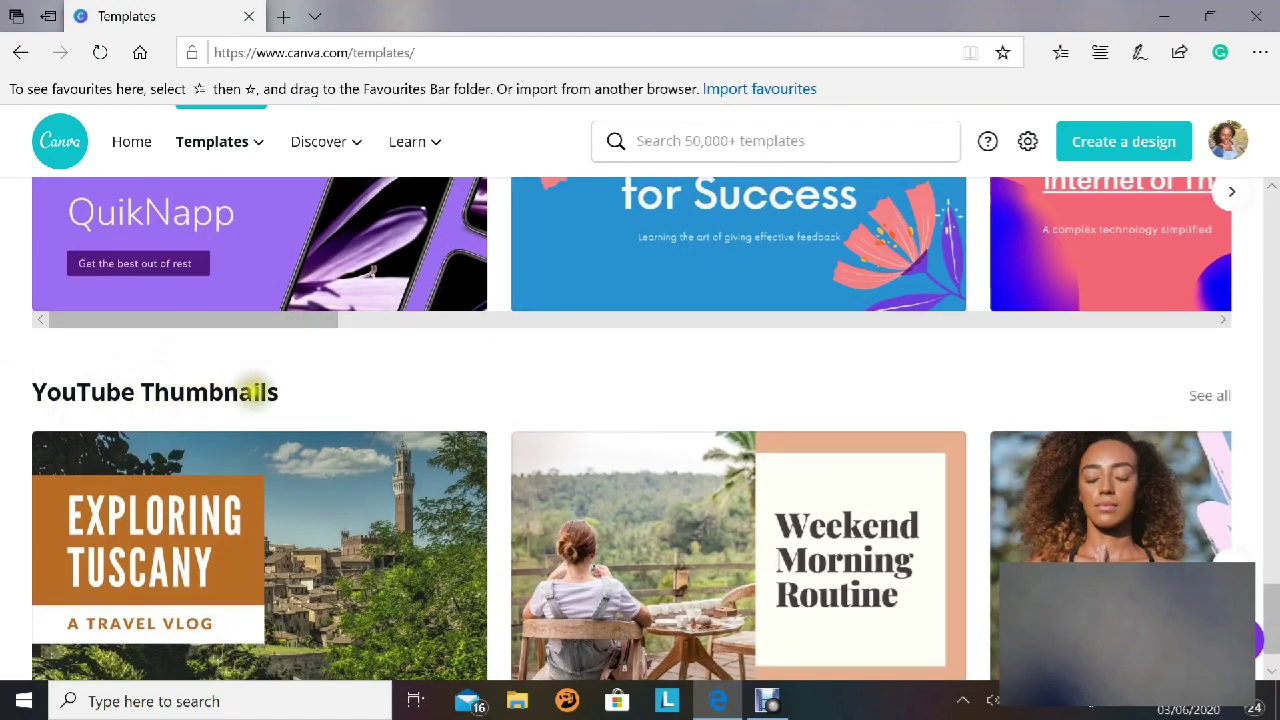
click(1210, 397)
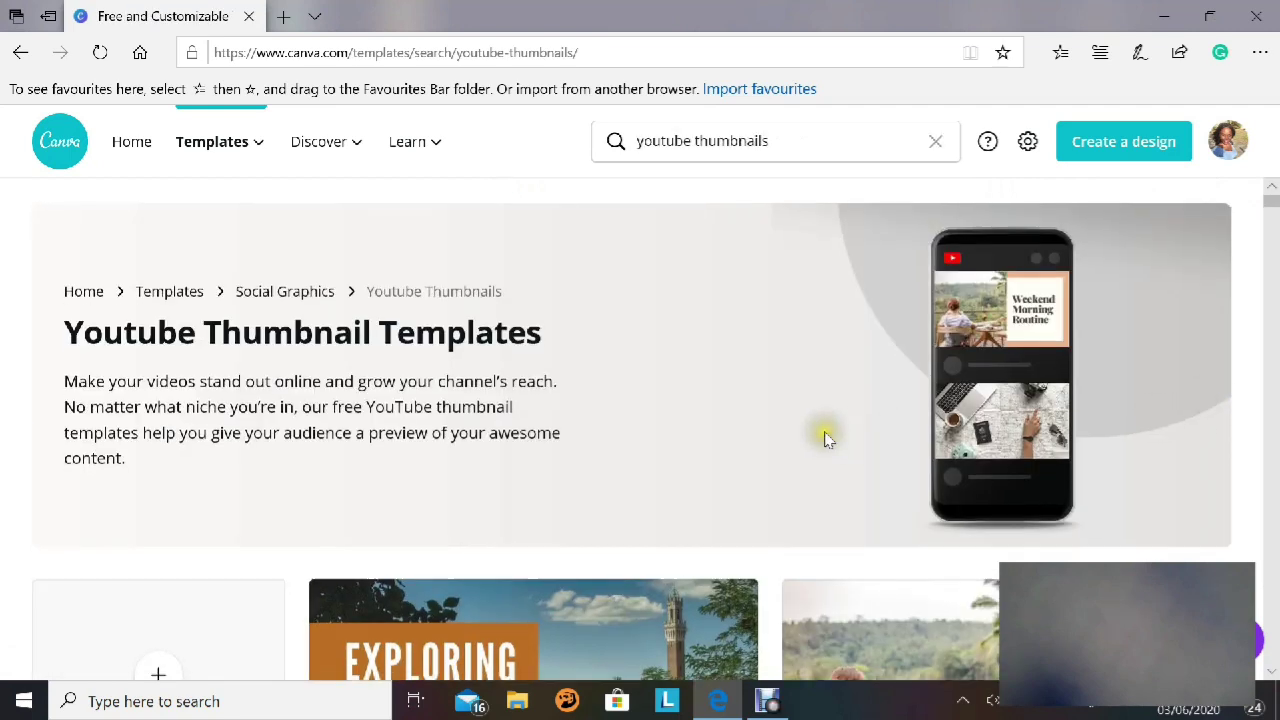
Look through the YouTube thumbnail templates for design ideas and for the option to start from a blank thumbnail.
scroll(824, 434, down, 4)
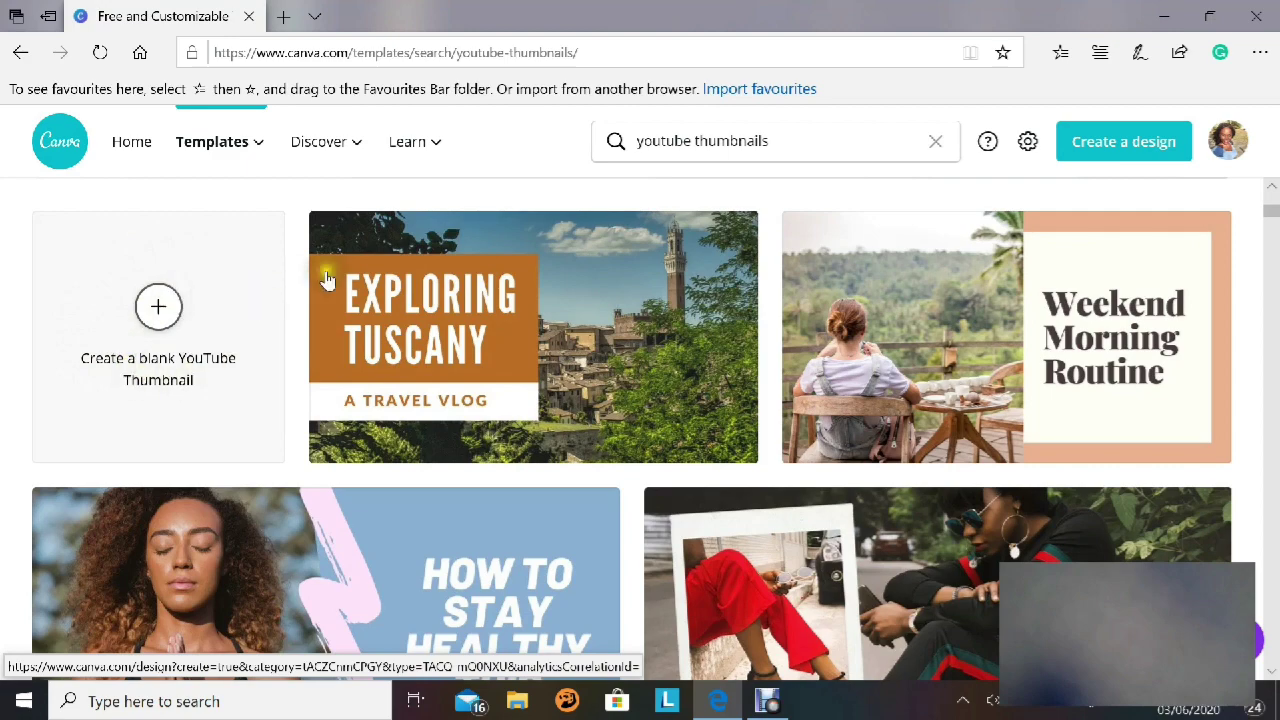
scroll(656, 476, down, 3)
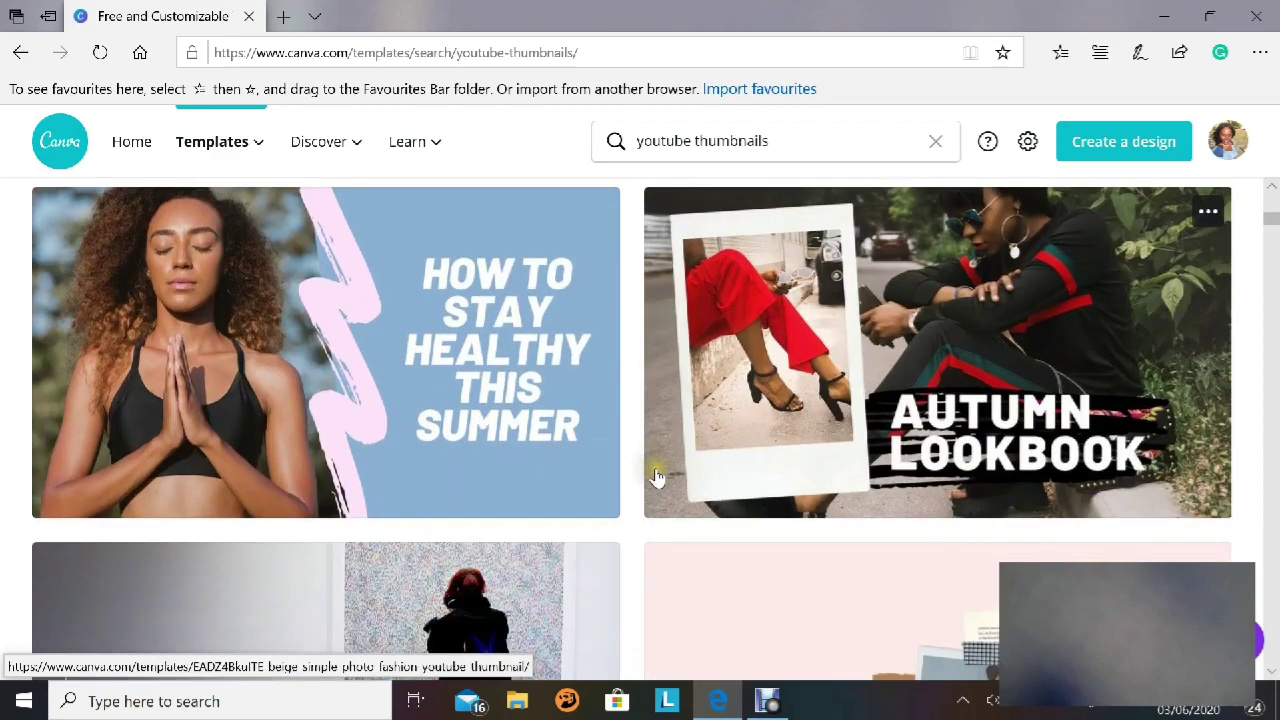
scroll(656, 476, down, 12)
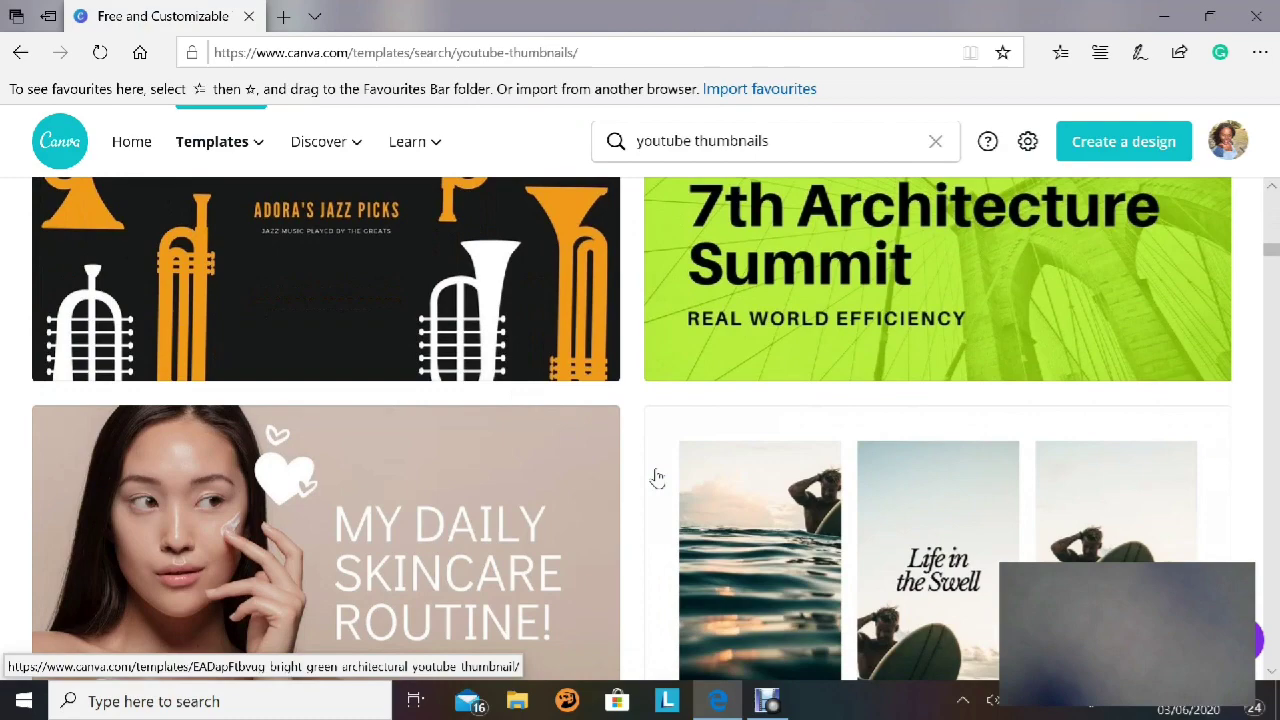
scroll(656, 478, down, 11)
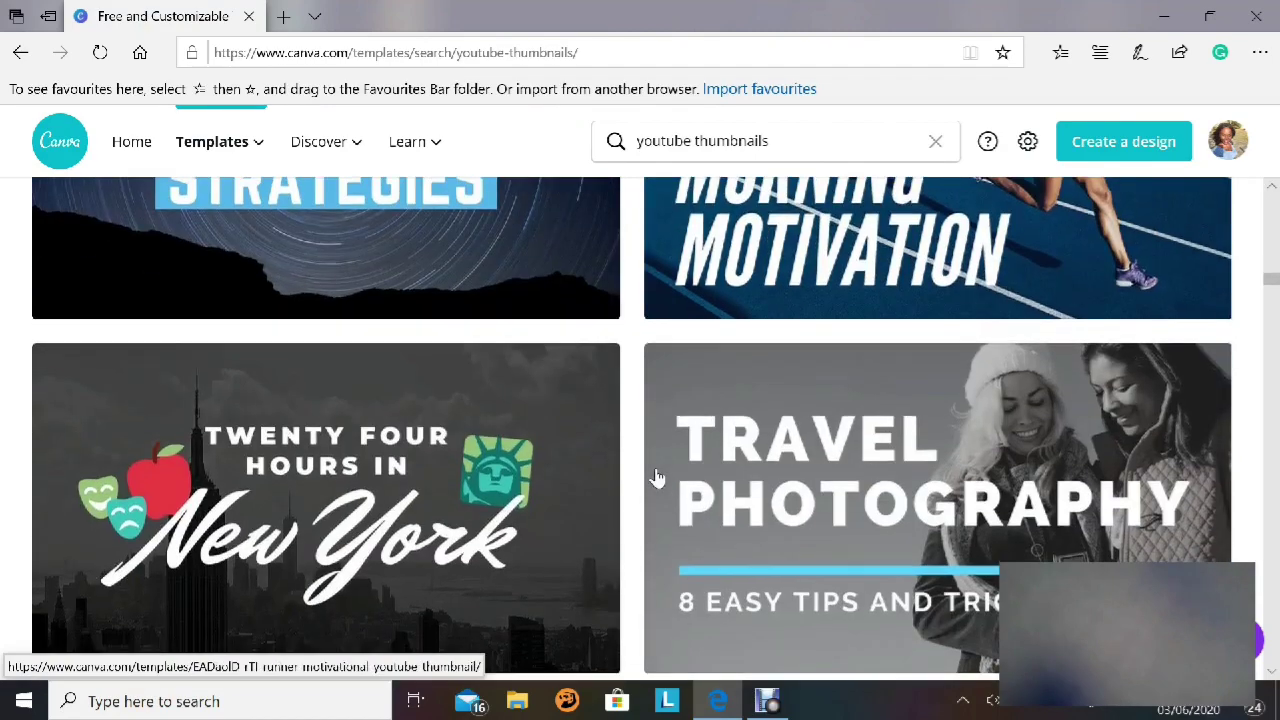
scroll(656, 478, down, 6)
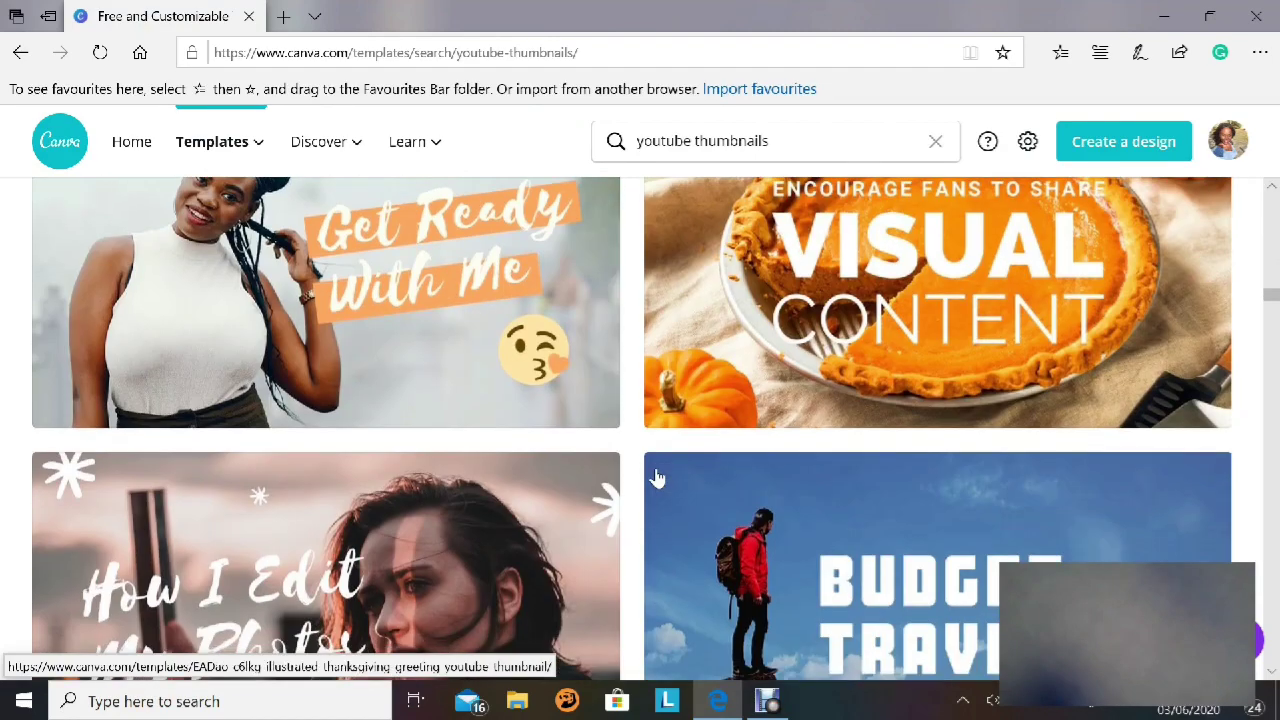
scroll(656, 478, down, 12)
scroll(656, 478, down, 6)
scroll(656, 478, up, 6)
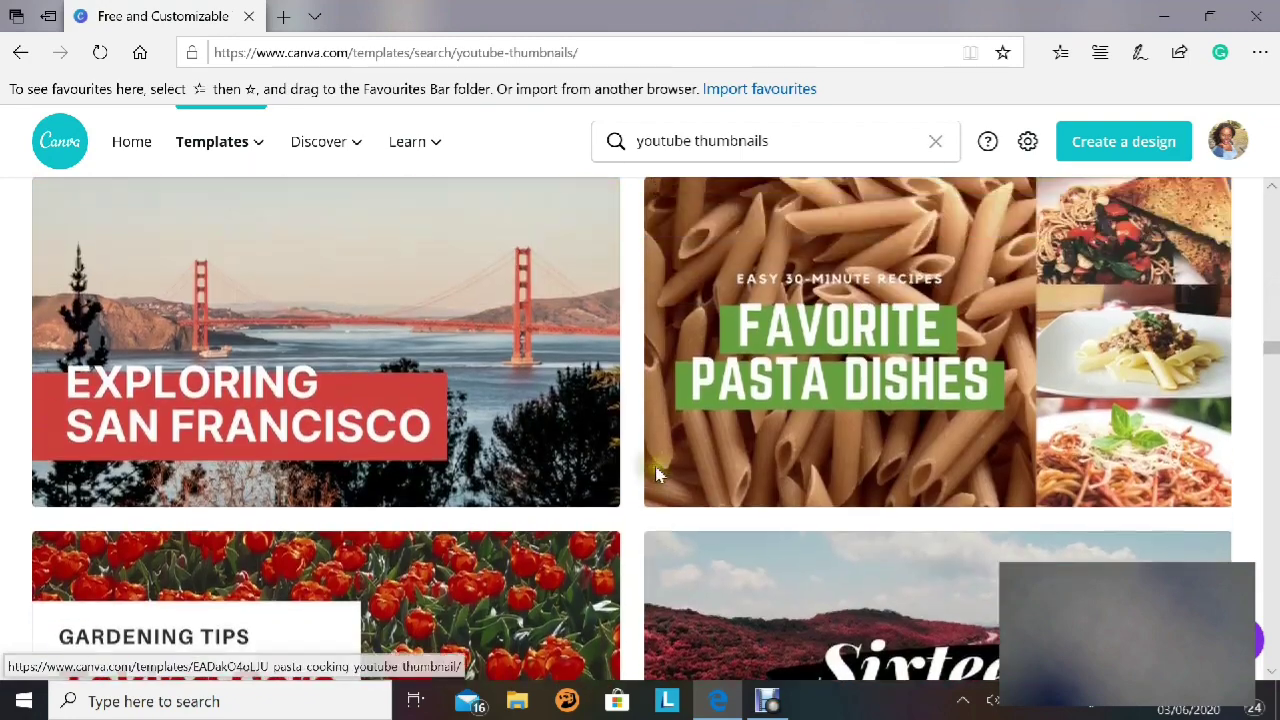
scroll(656, 476, up, 10)
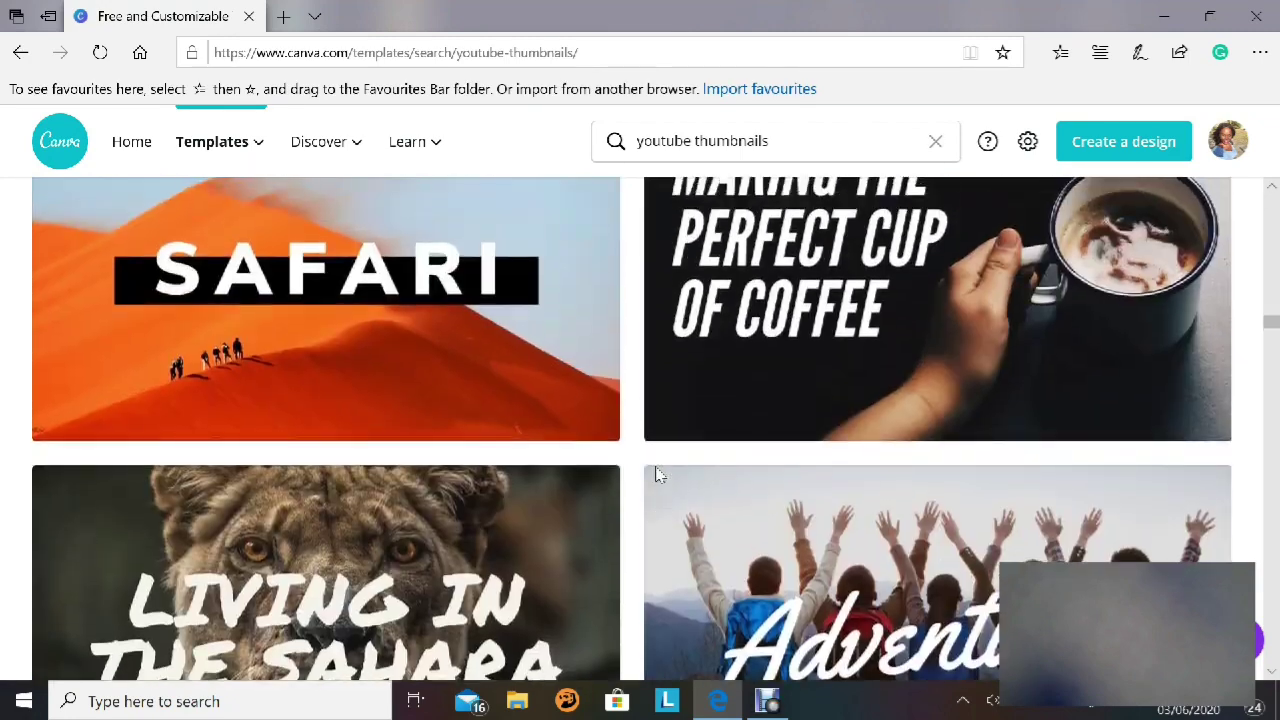
scroll(656, 476, up, 10)
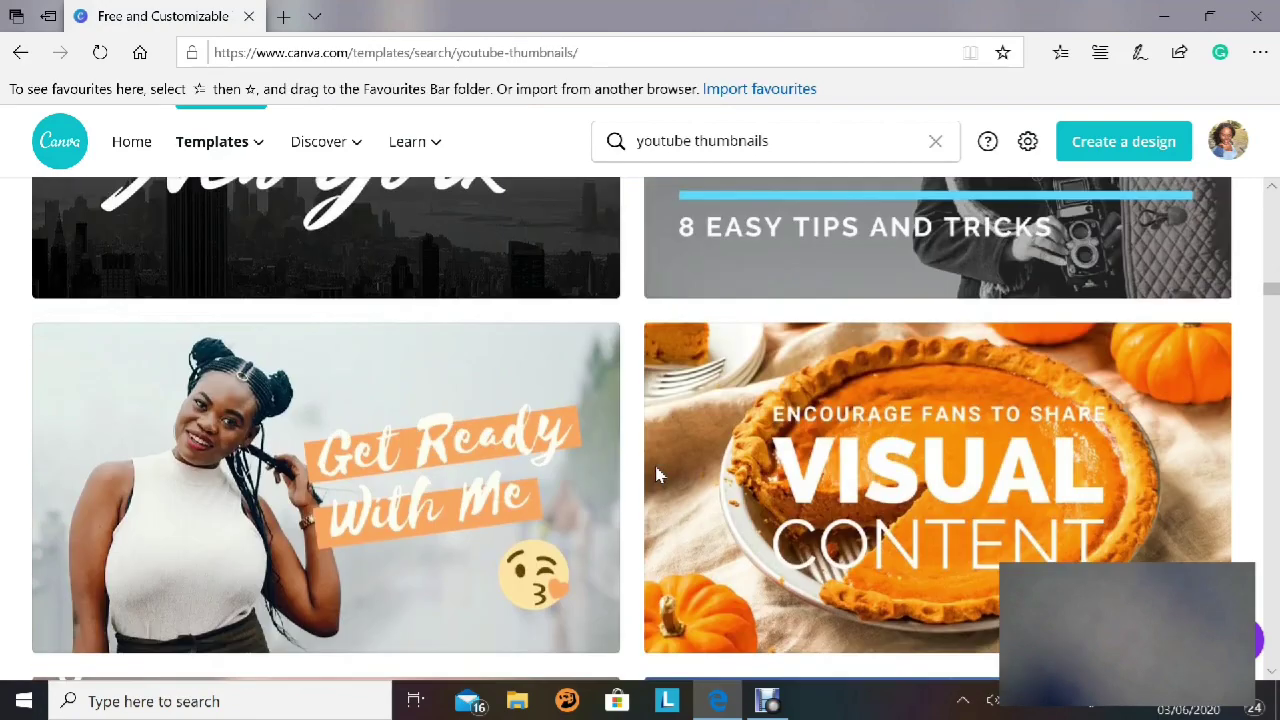
scroll(656, 476, up, 10)
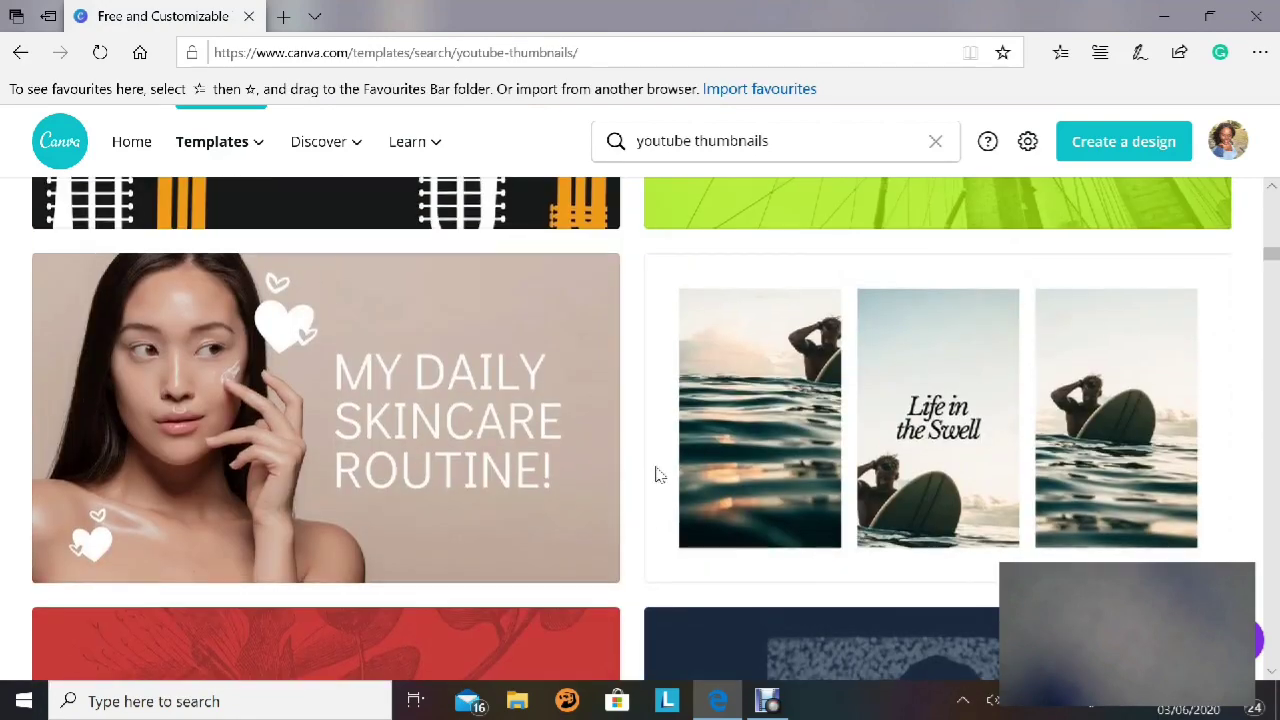
scroll(656, 476, up, 10)
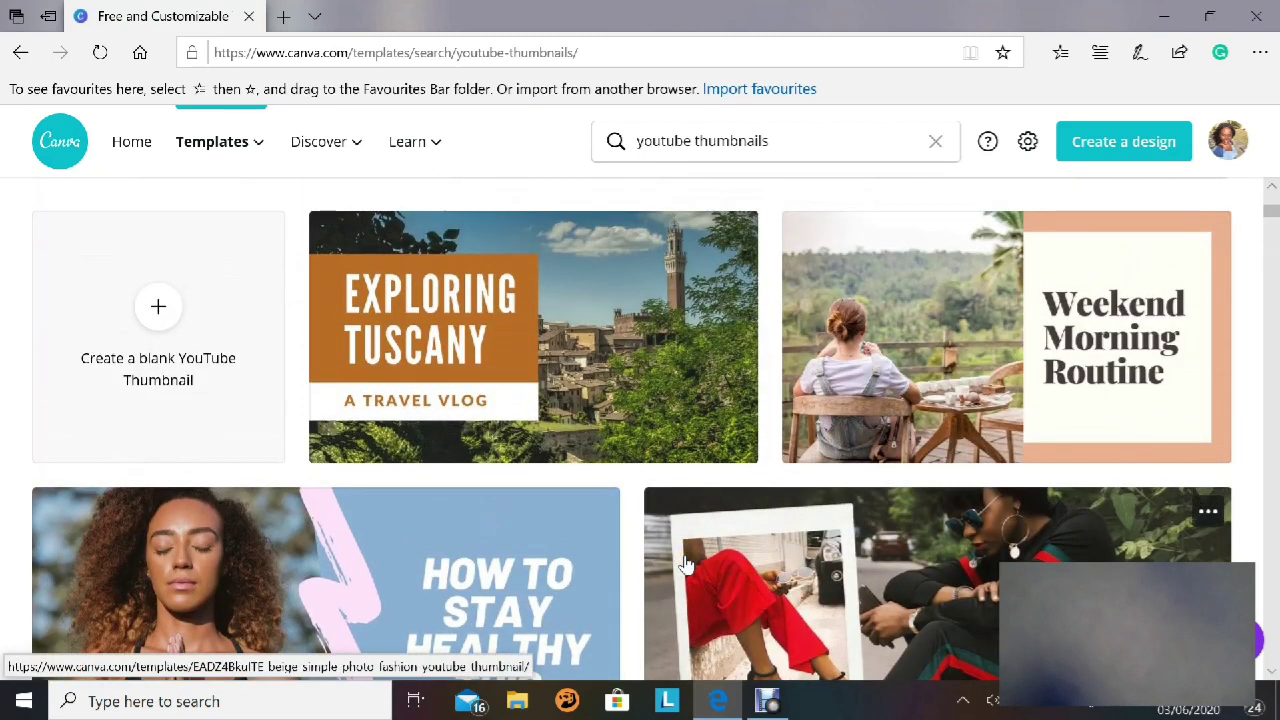
scroll(686, 566, up, 3)
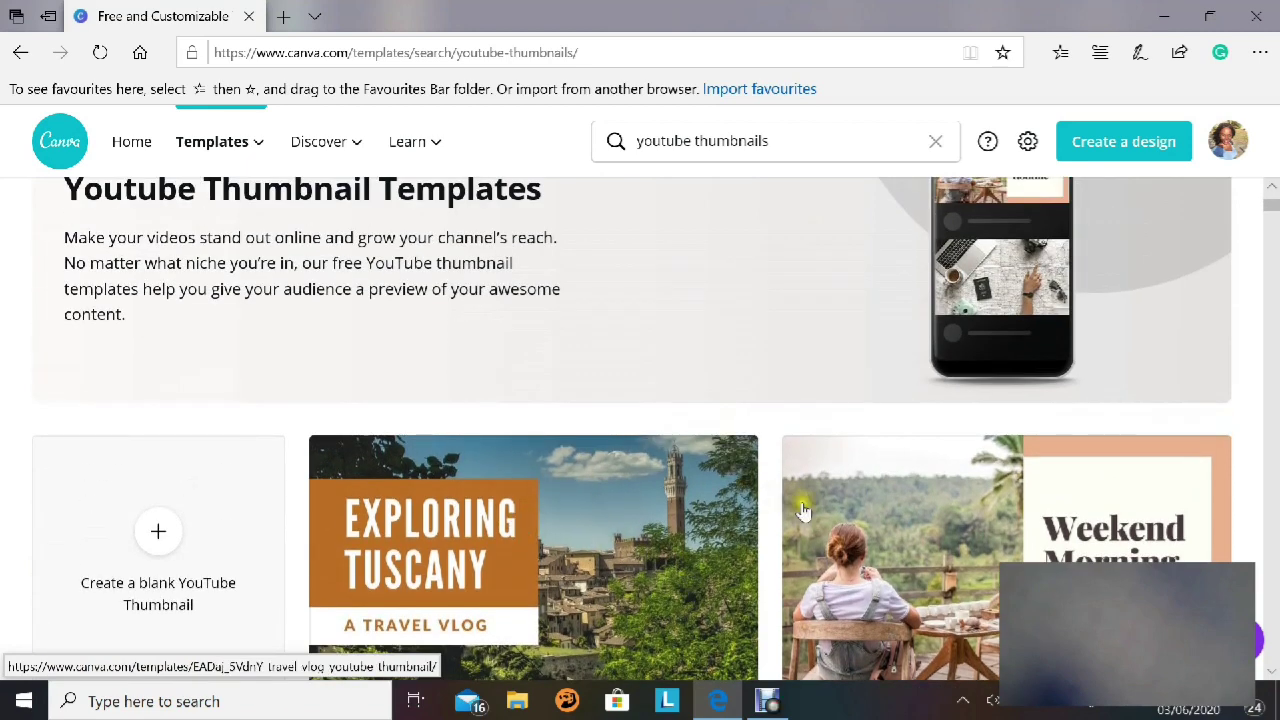
scroll(676, 597, down, 3)
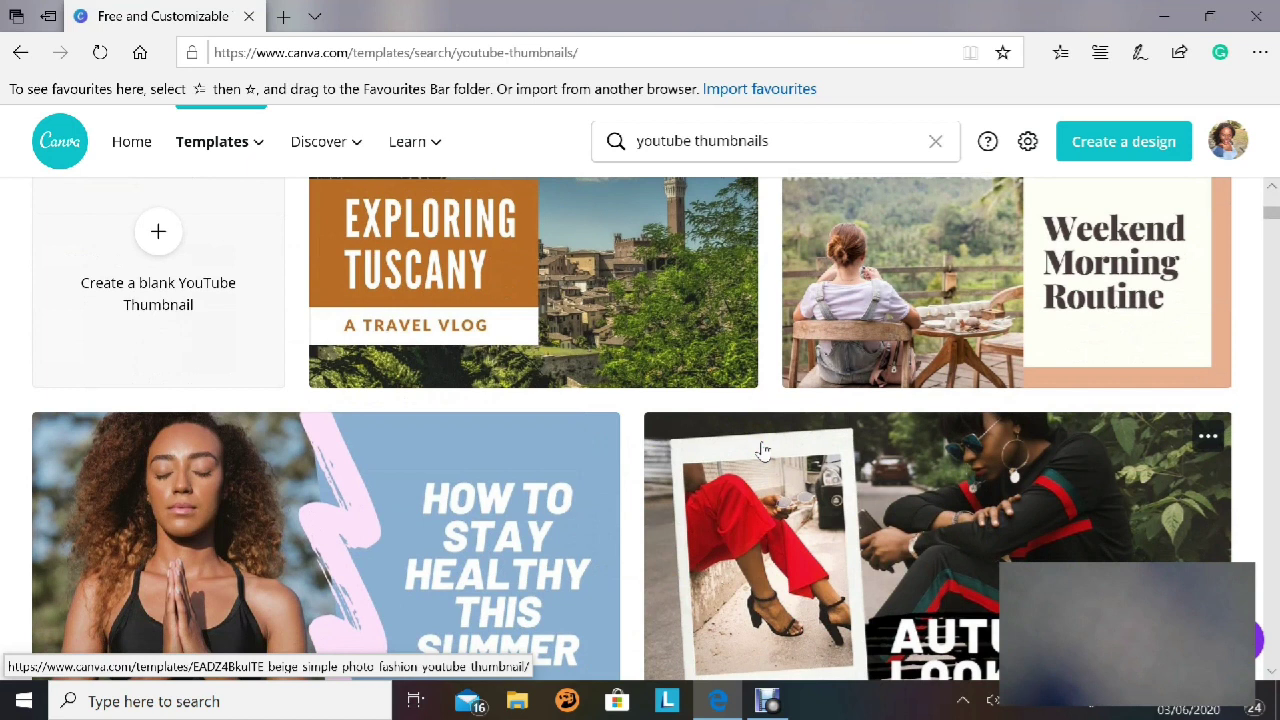
scroll(763, 450, up, 2)
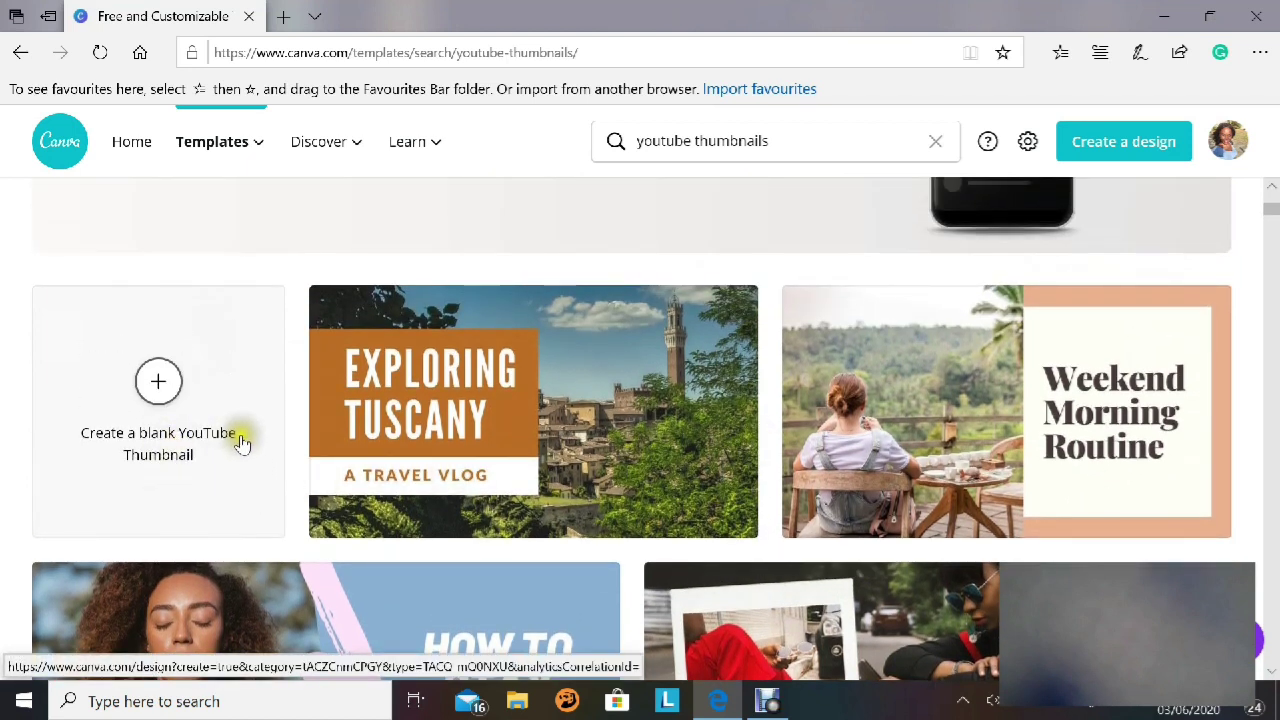
Create a blank YouTube Thumbnail design and fill its background with the dark red swatch #ab0a0a.
click(183, 428)
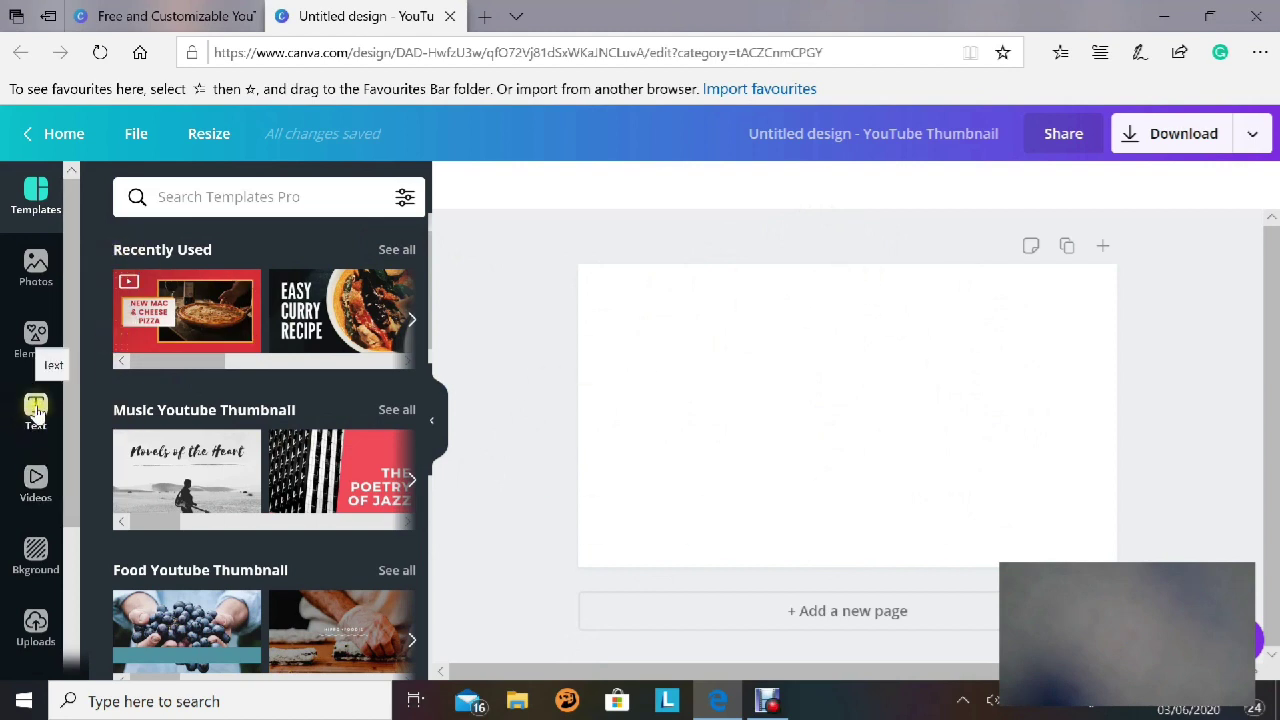
click(35, 553)
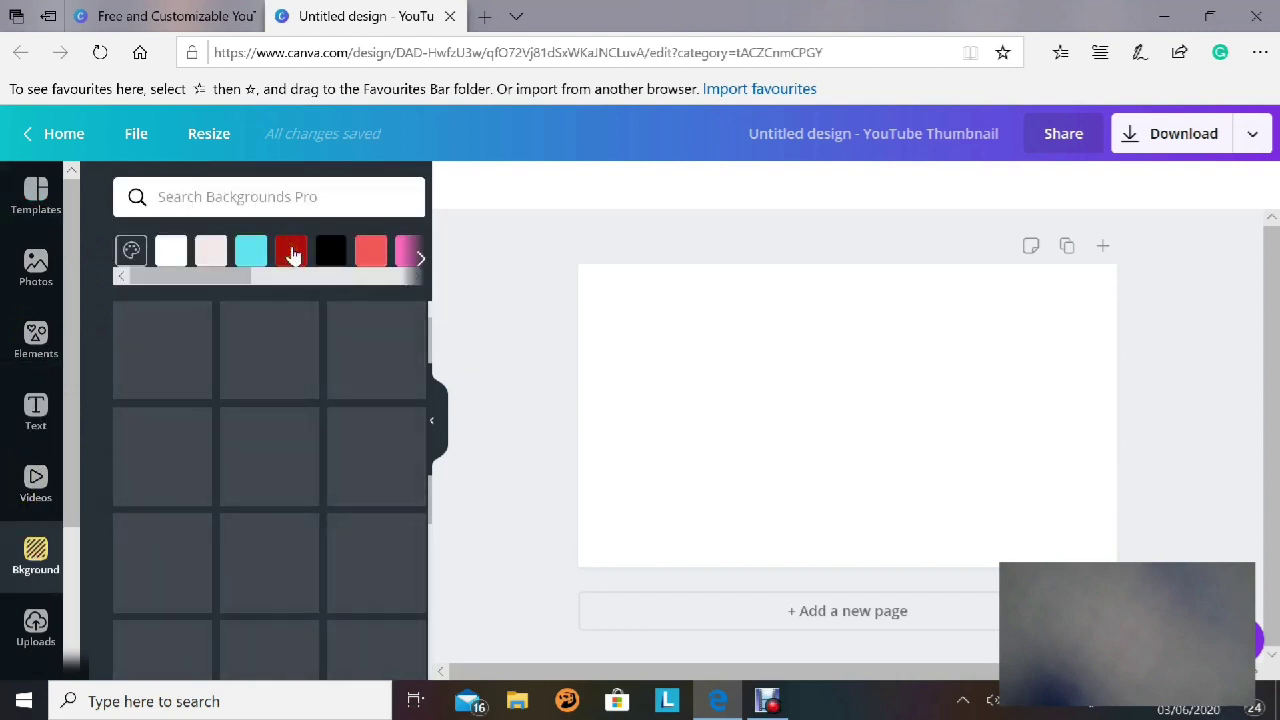
click(291, 257)
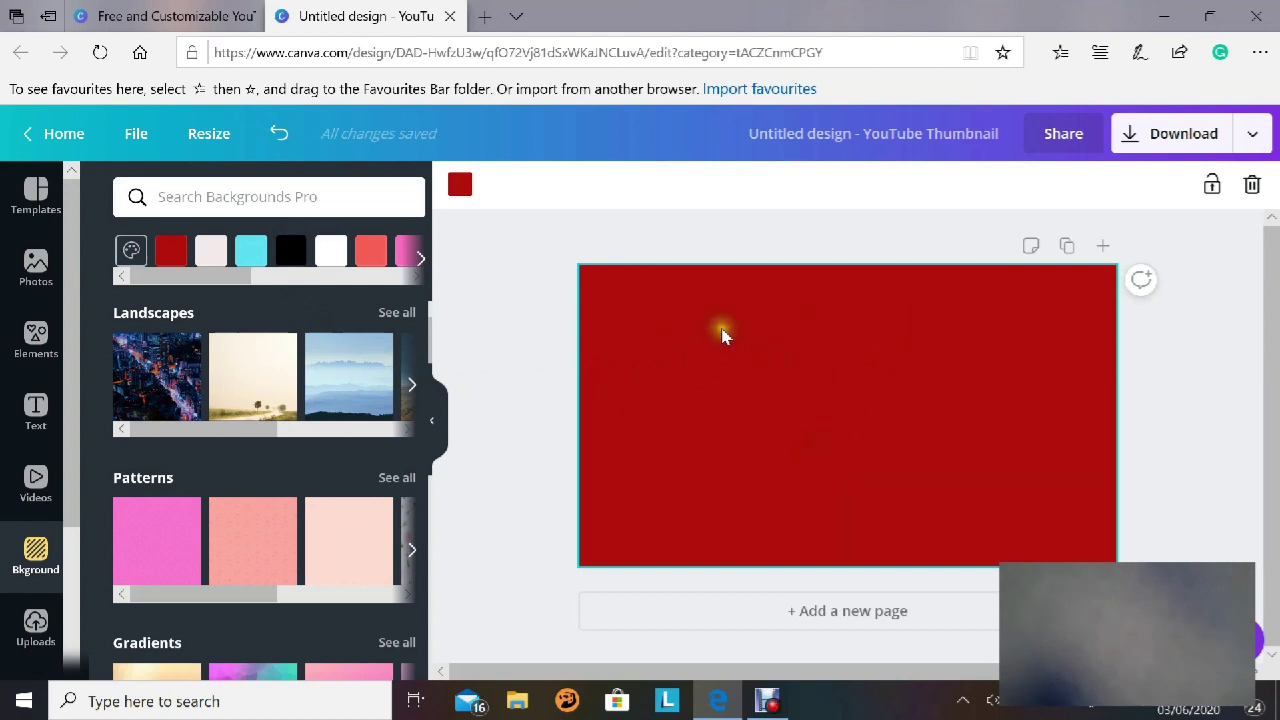
Darken the thumbnail's background to the custom colour #960303.
click(132, 253)
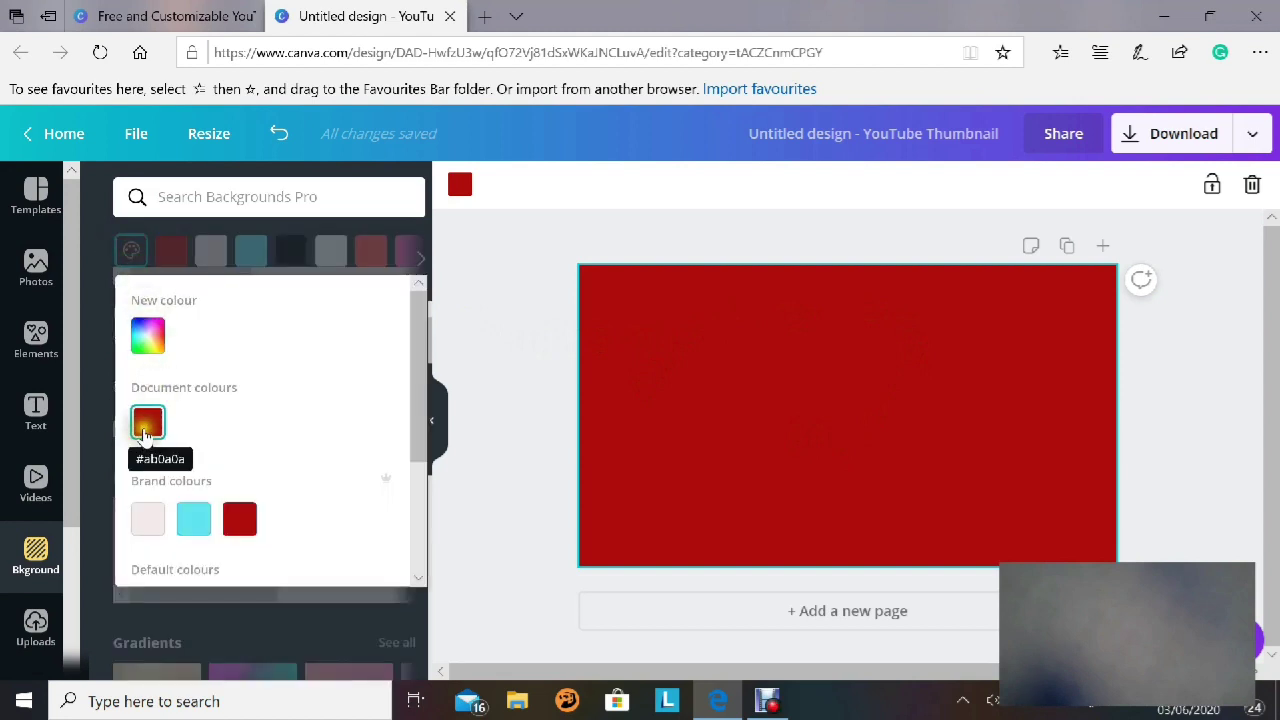
click(148, 336)
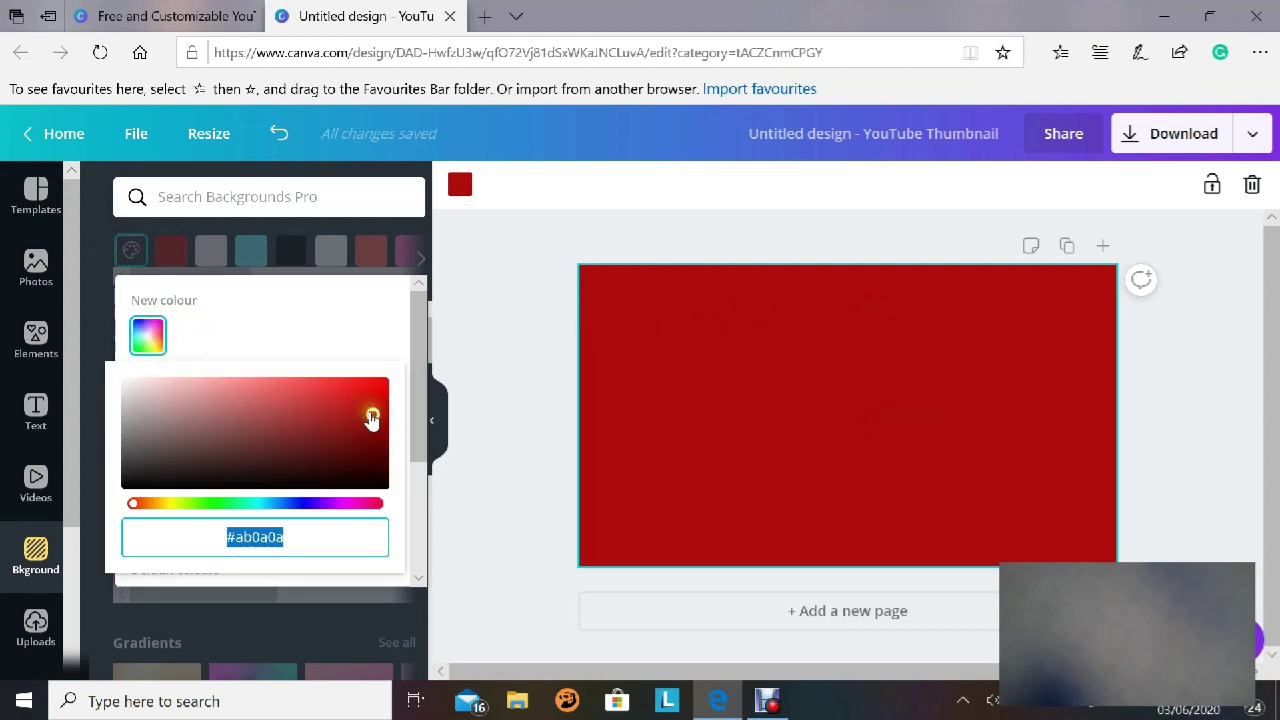
mouse_move(375, 420)
mouse_down()
mouse_move(371, 409)
mouse_move(386, 409)
mouse_move(382, 423)
mouse_up()
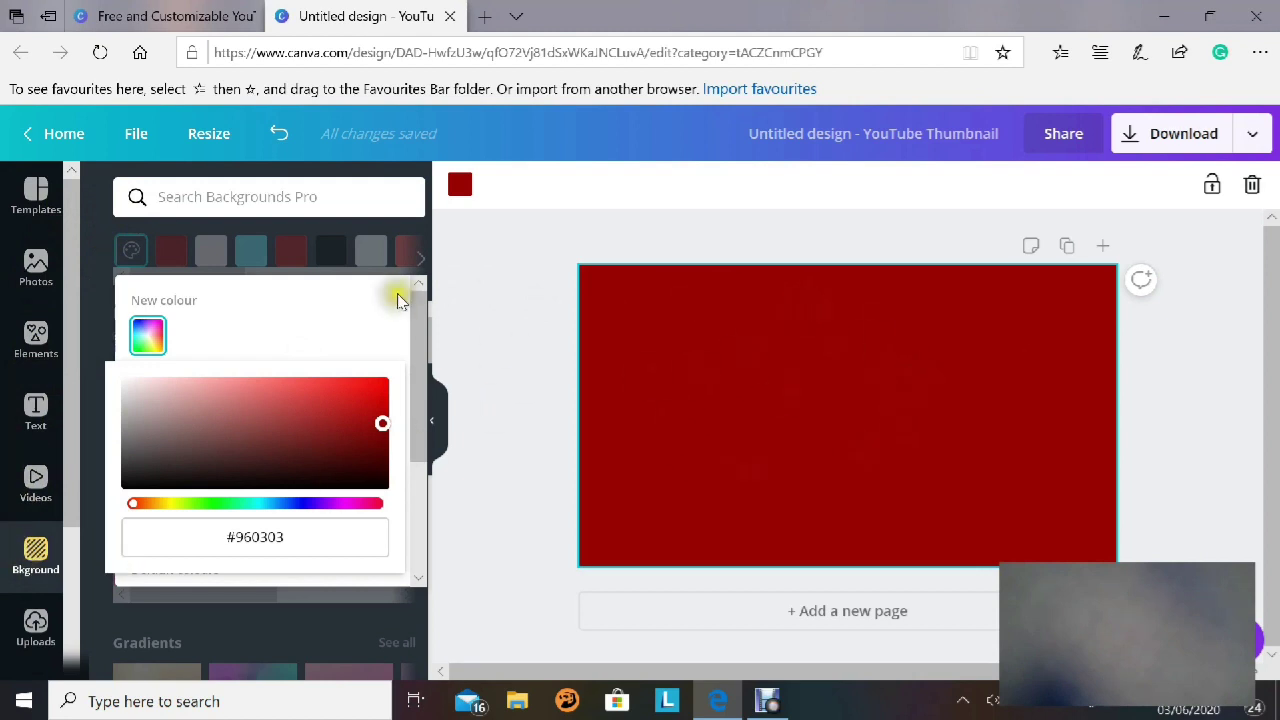
Add a single-cell picture grid, inset it to leave a dark red border on all sides, and fill it with white.
click(36, 338)
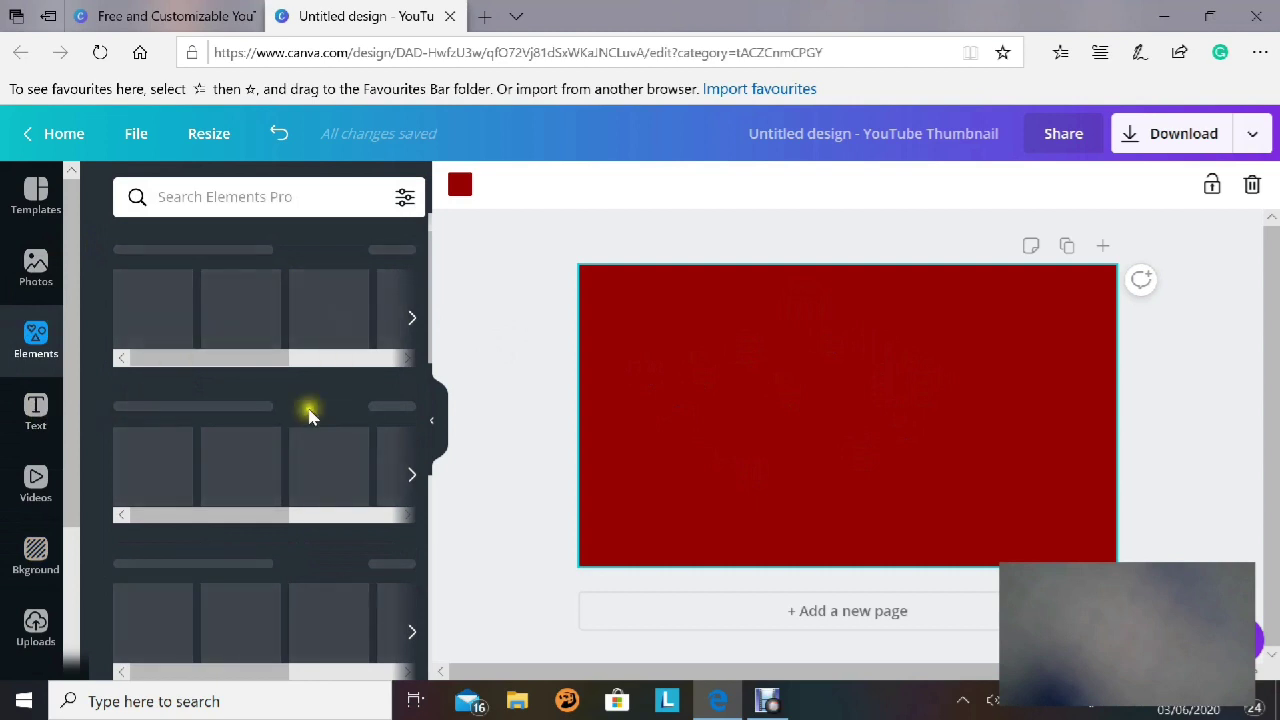
scroll(194, 443, down, 3)
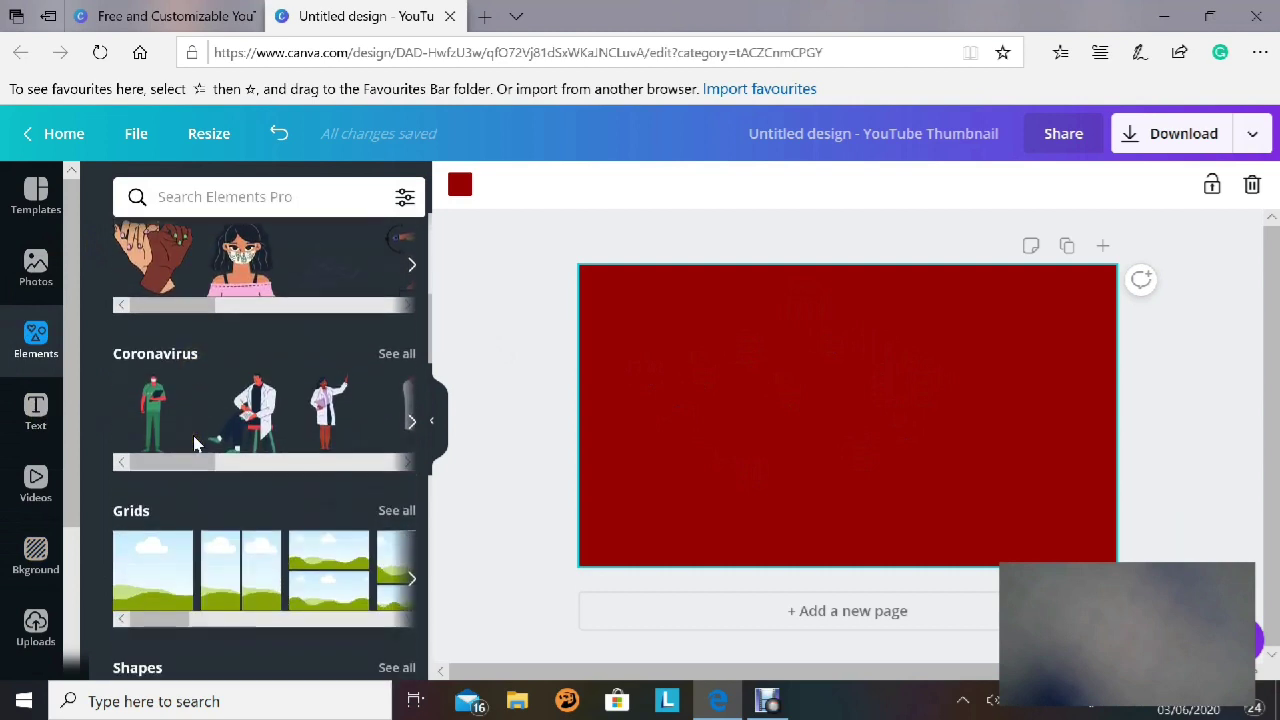
click(162, 485)
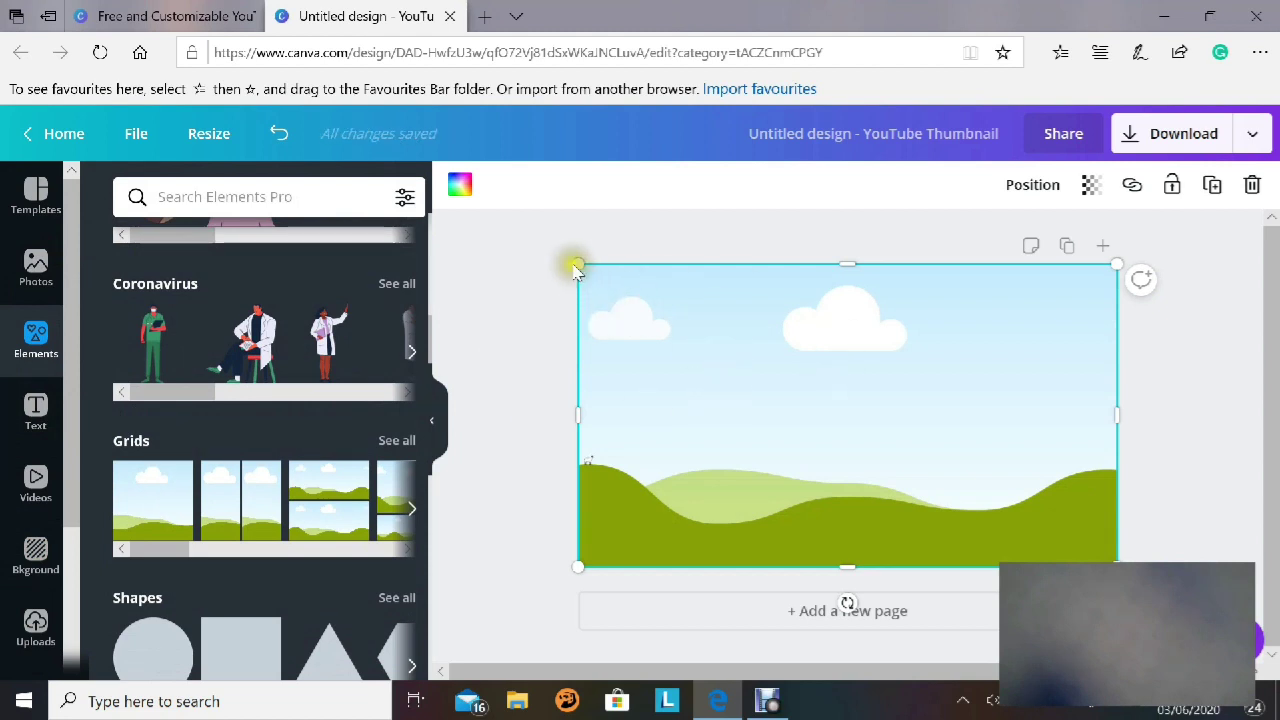
drag(578, 265, 597, 284)
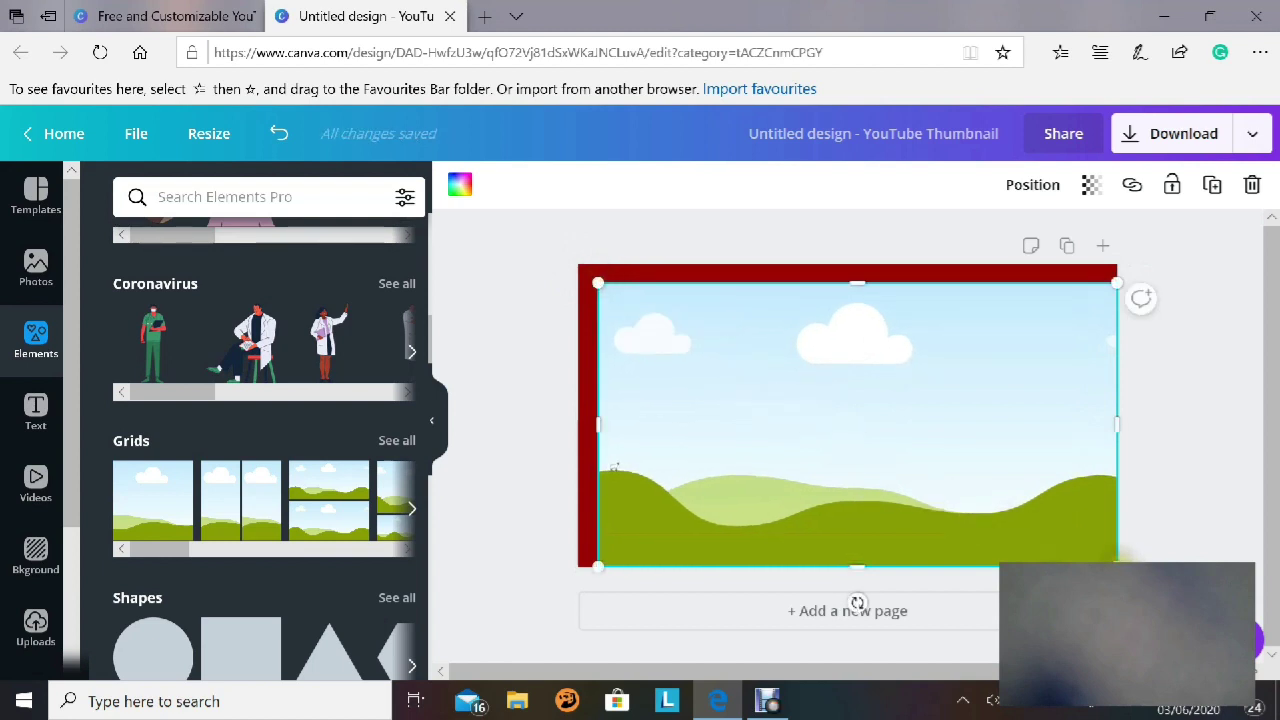
drag(1108, 557, 1093, 551)
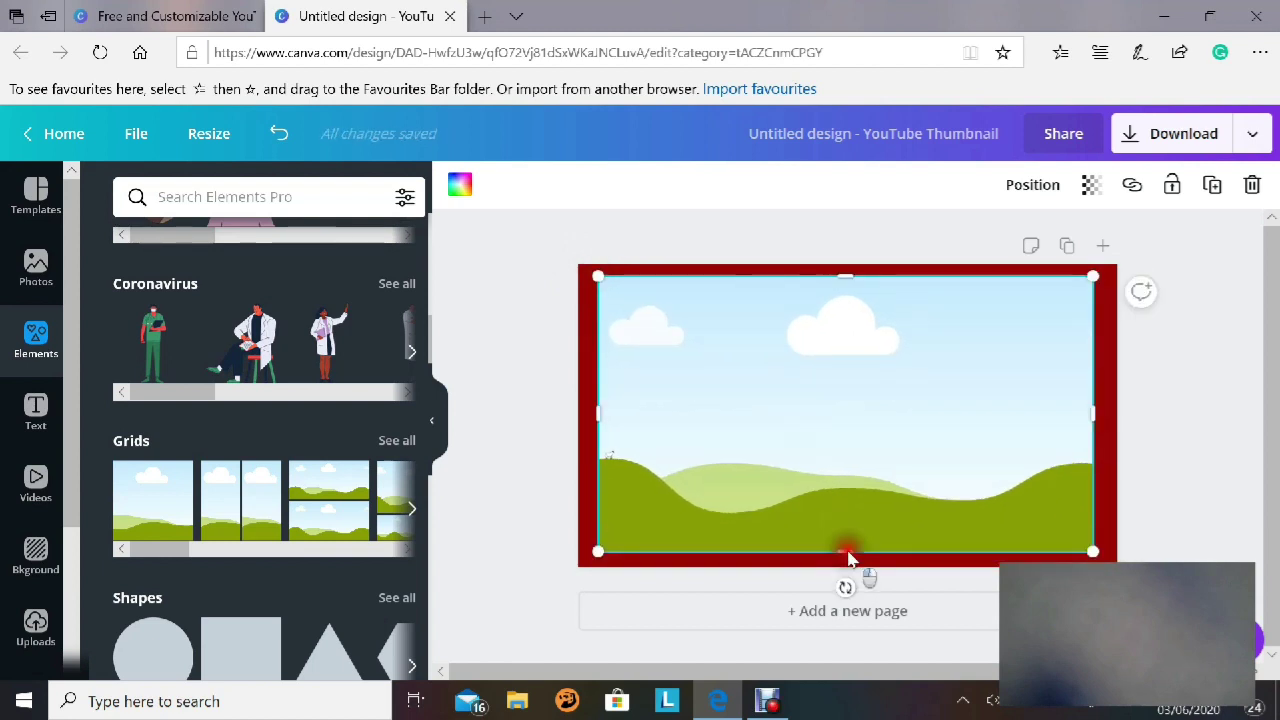
drag(846, 553, 848, 561)
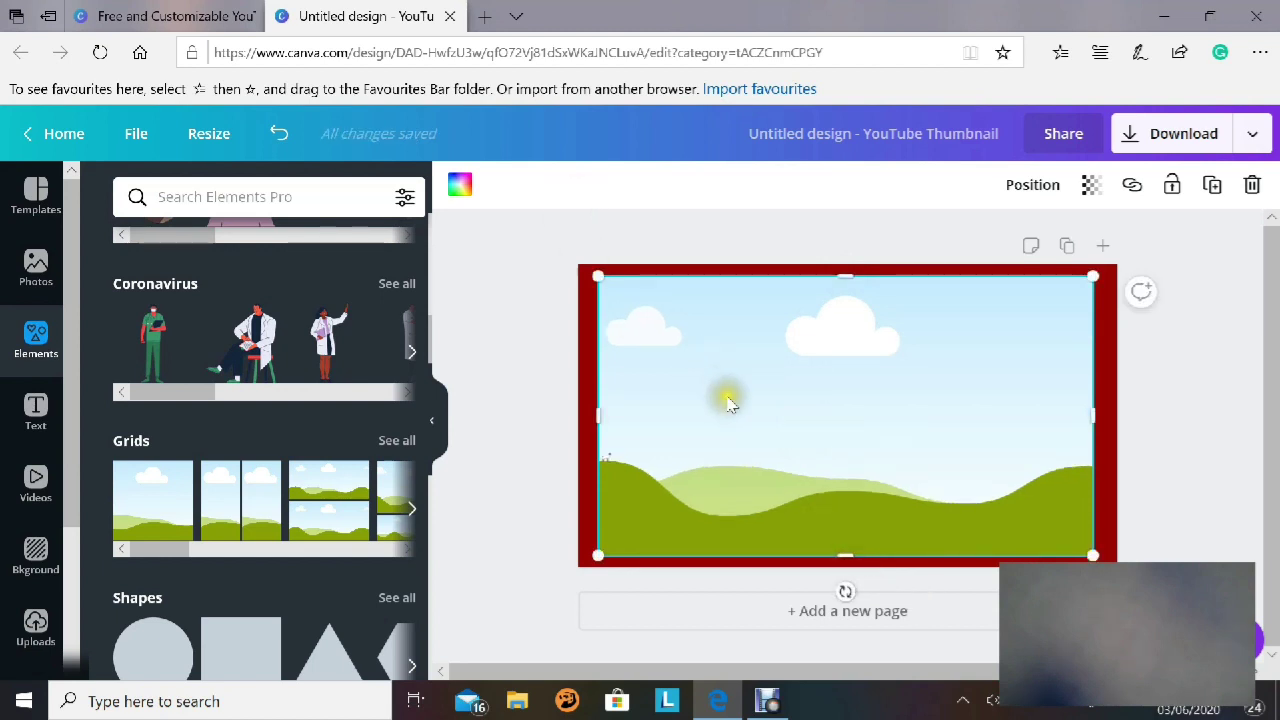
click(460, 190)
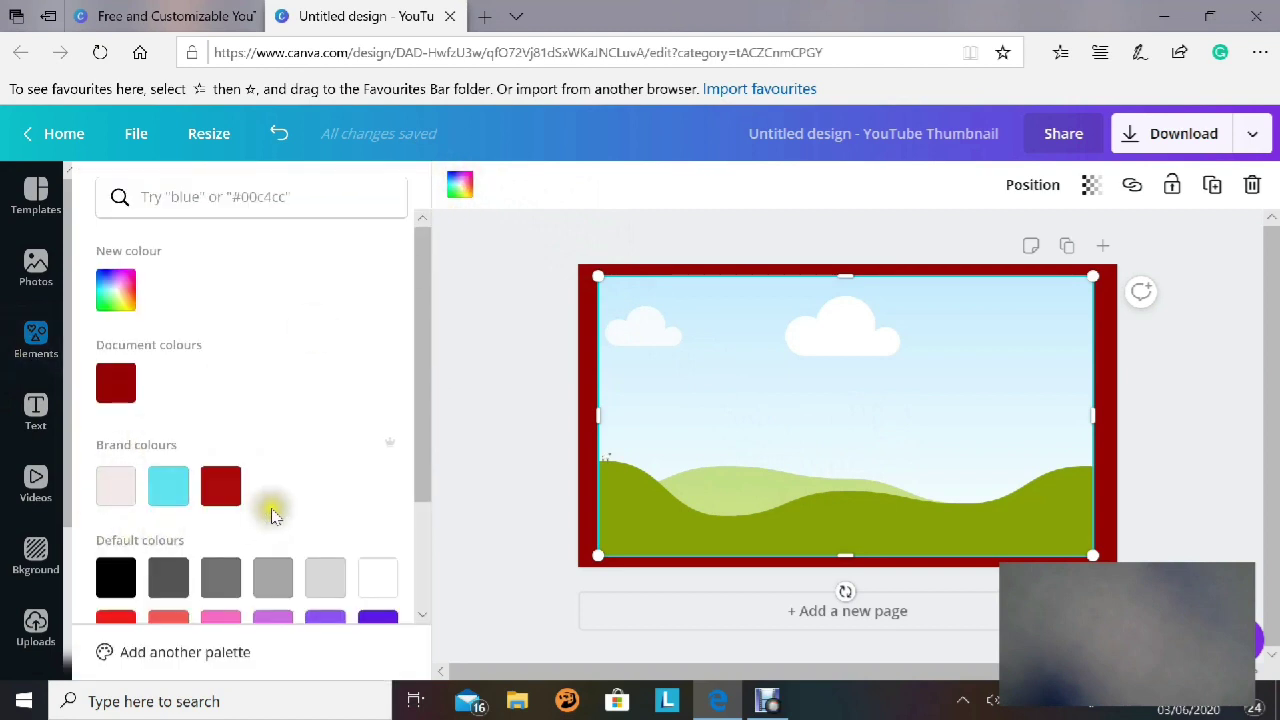
click(377, 578)
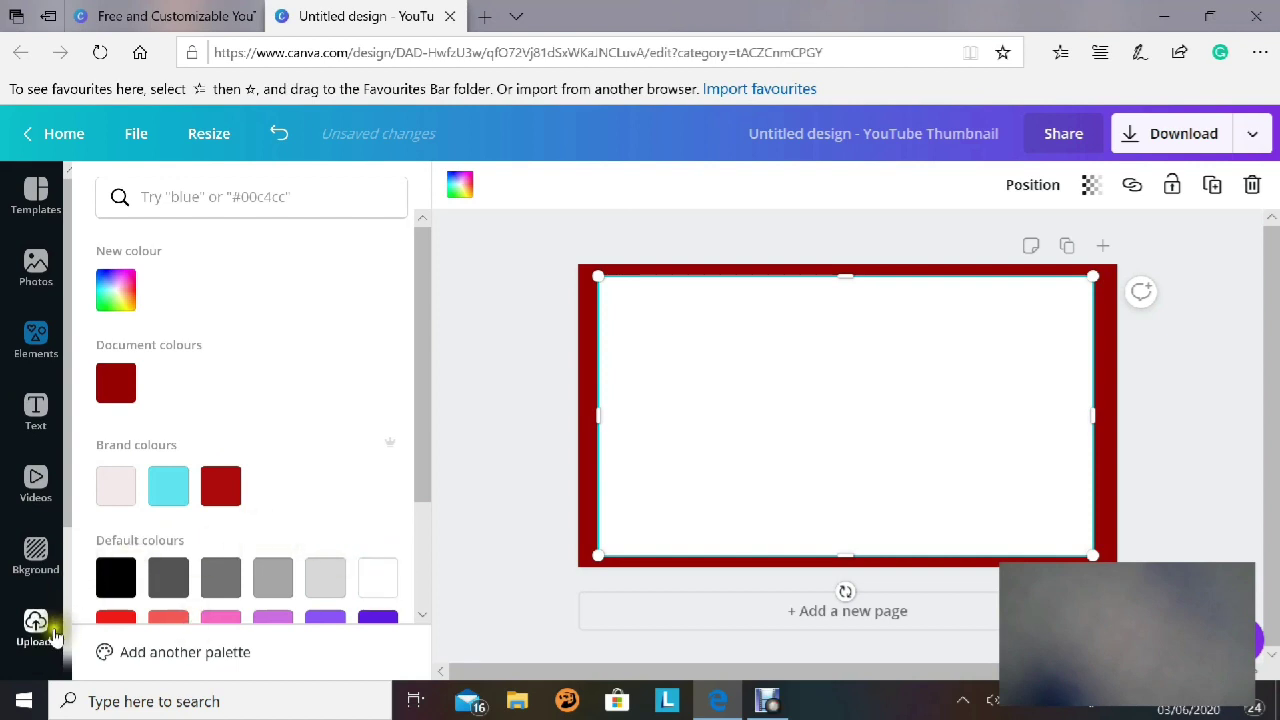
Add the uploaded photo of the woman with raised hands and enlarge it to fill the white frame.
scroll(38, 480, down, 3)
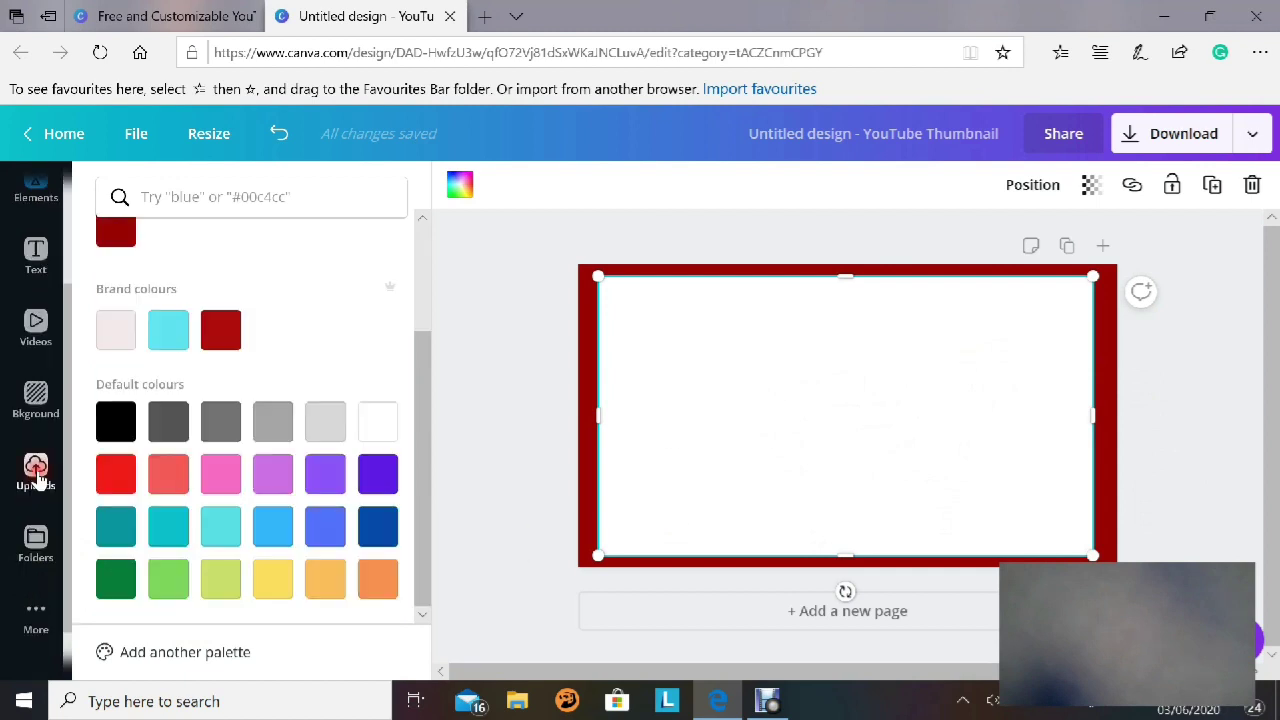
click(36, 472)
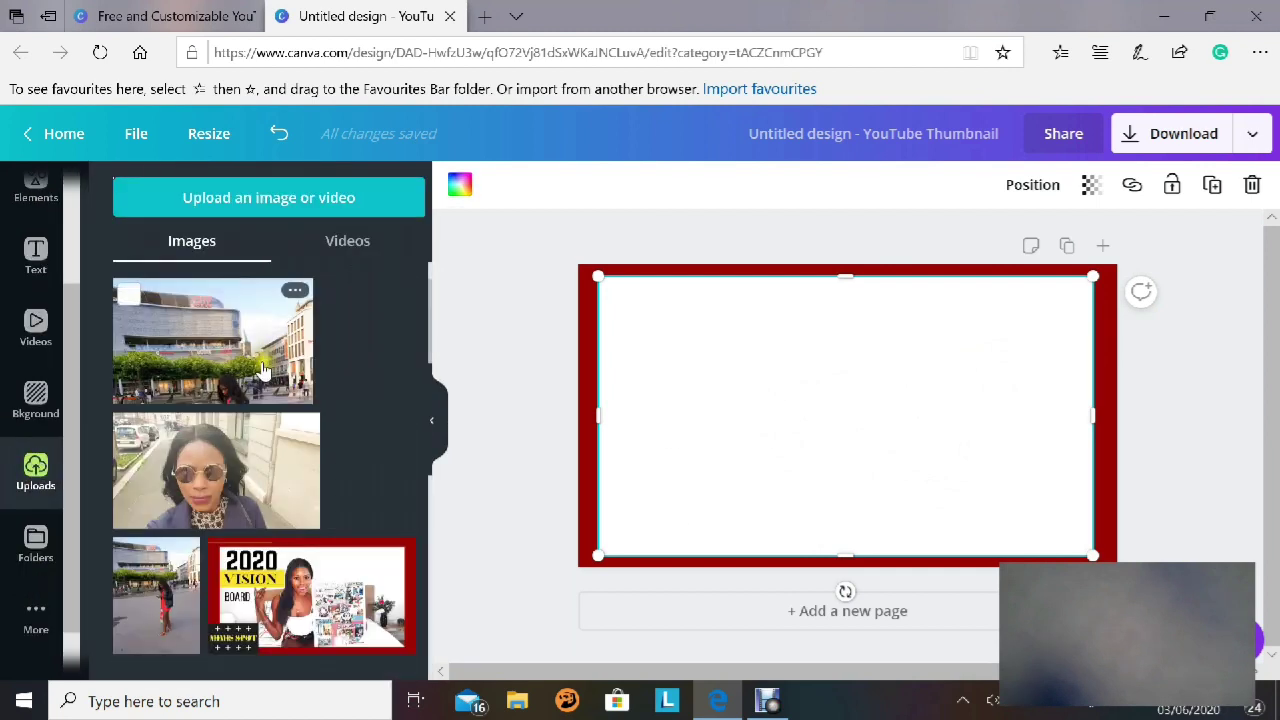
scroll(268, 355, down, 6)
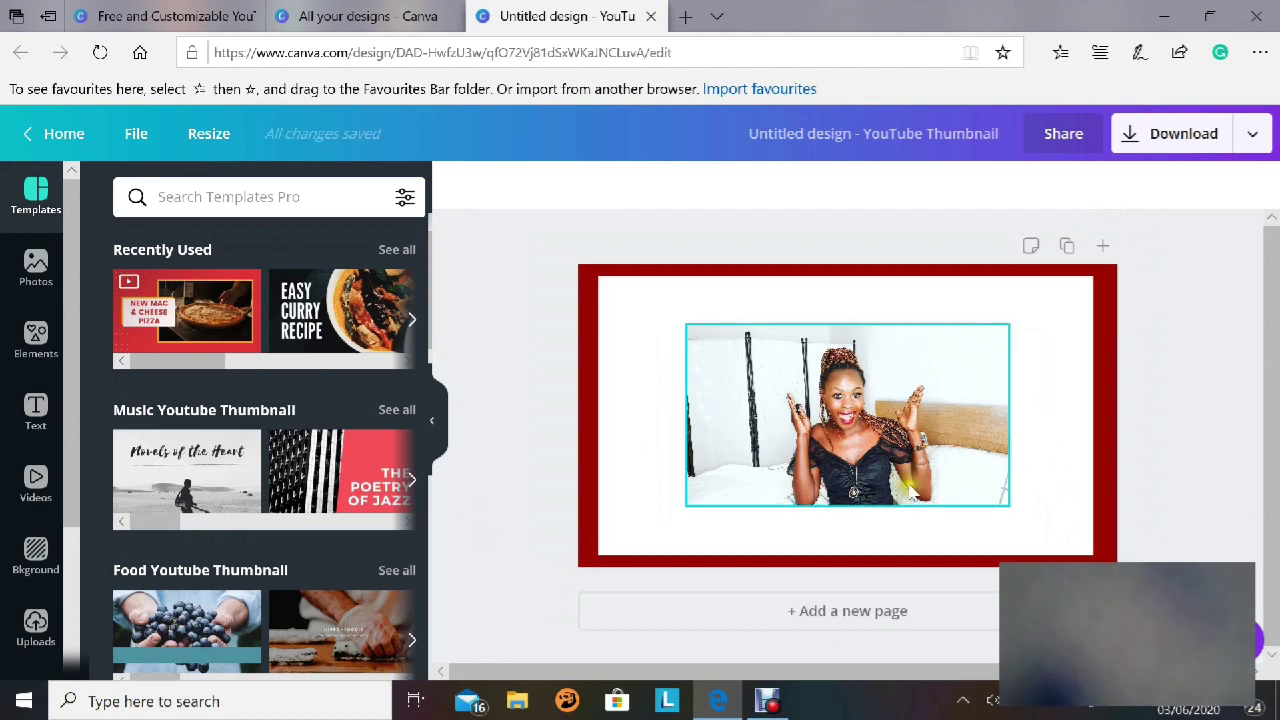
click(964, 471)
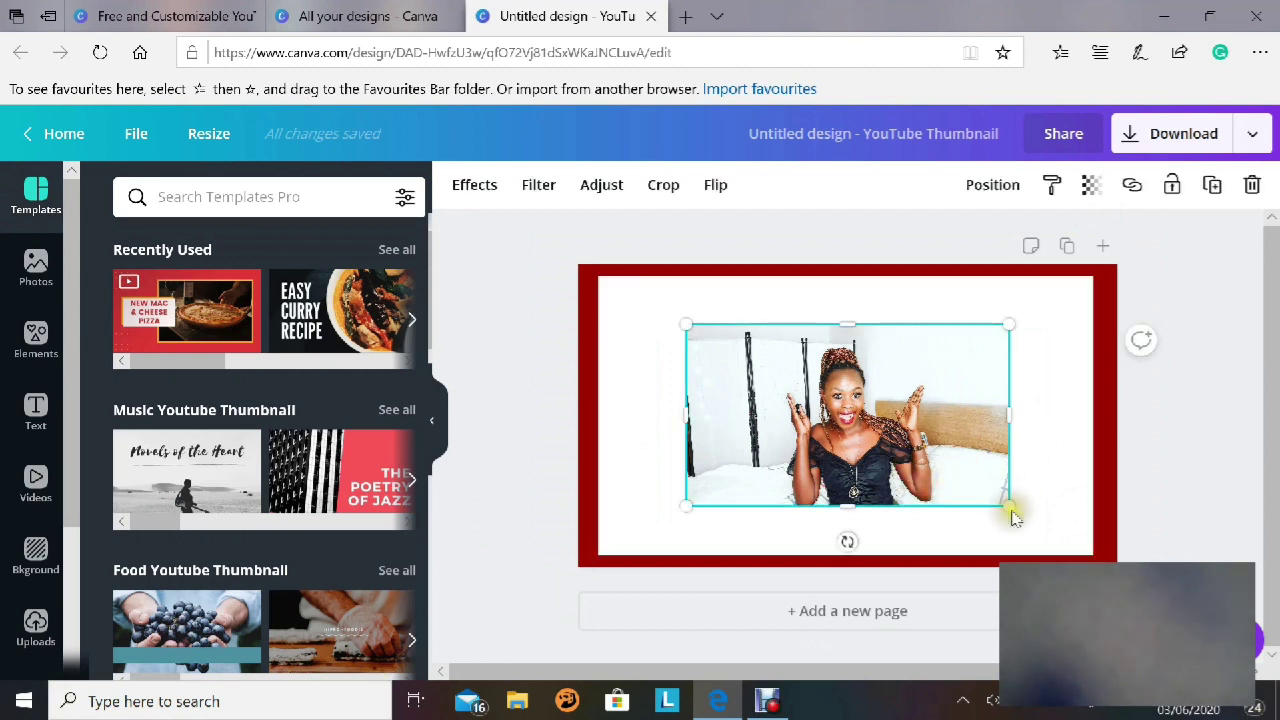
drag(1033, 525, 1088, 562)
mouse_move(1094, 330)
mouse_down()
mouse_move(1080, 332)
mouse_move(1094, 330)
mouse_up()
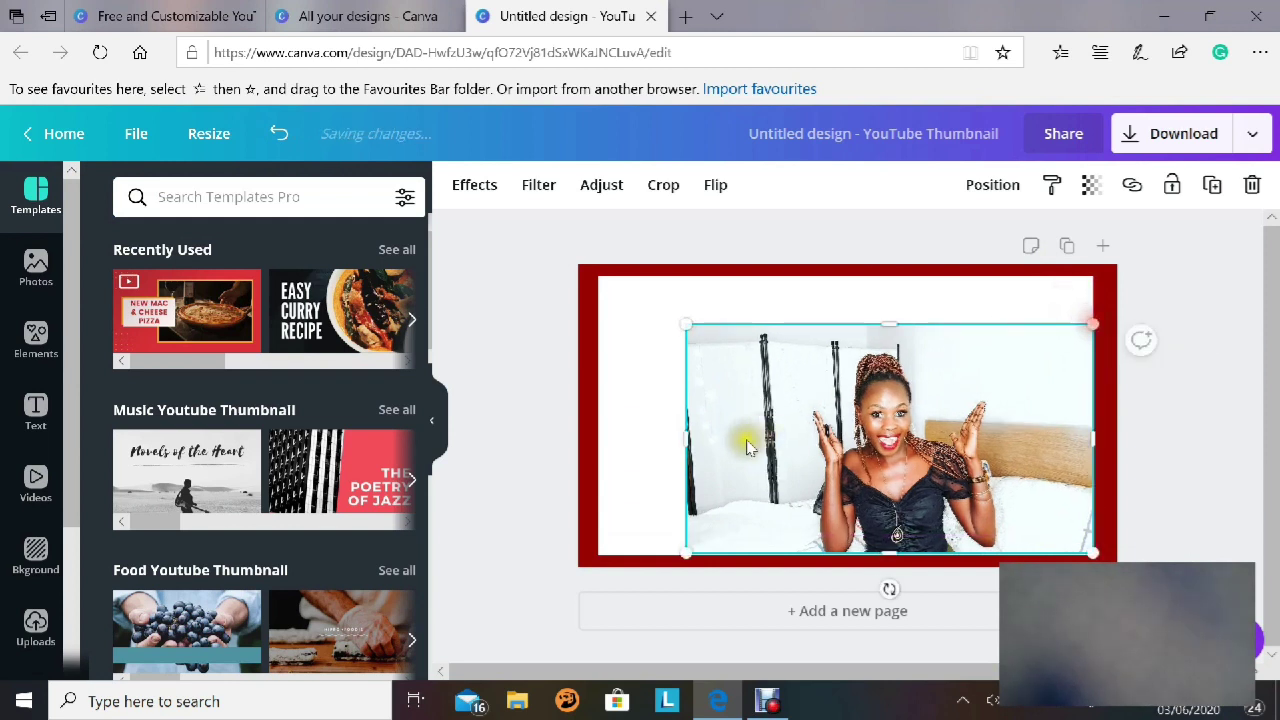
drag(686, 447, 598, 436)
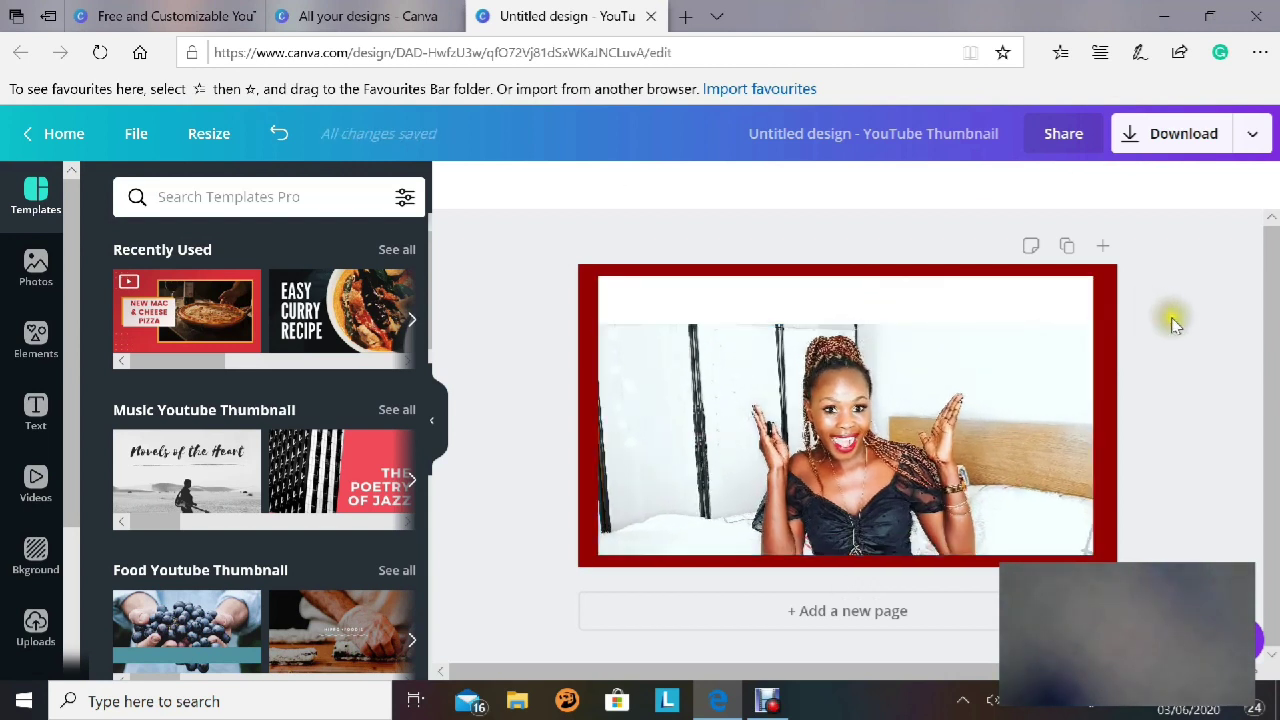
click(1138, 378)
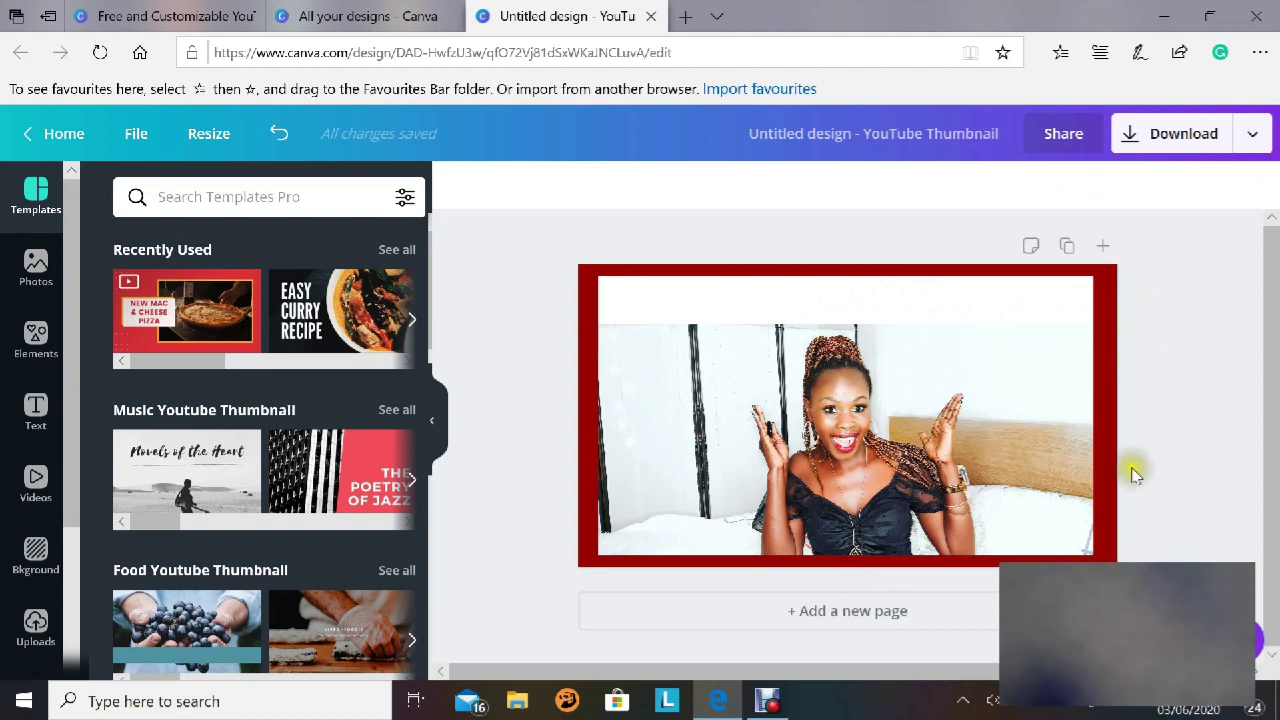
click(1034, 400)
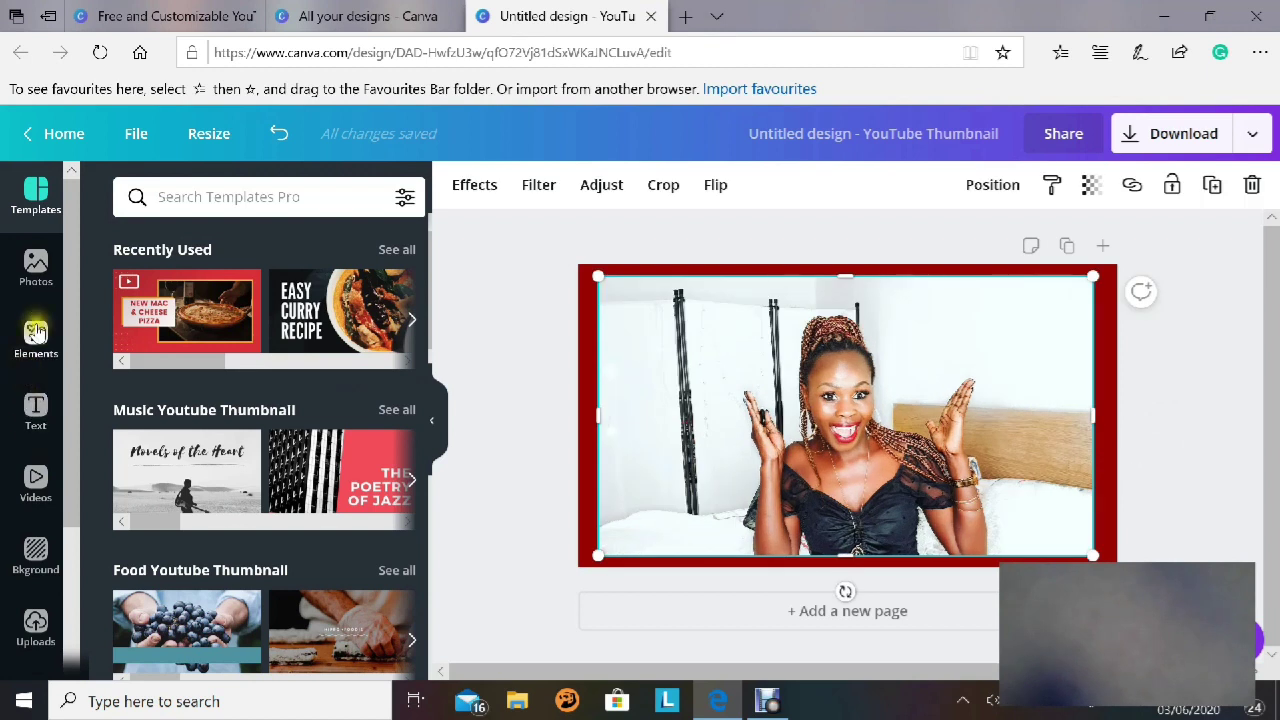
Add a heading with a slightly widened text box over the photo and replace its text with "EASY + BEST".
click(38, 418)
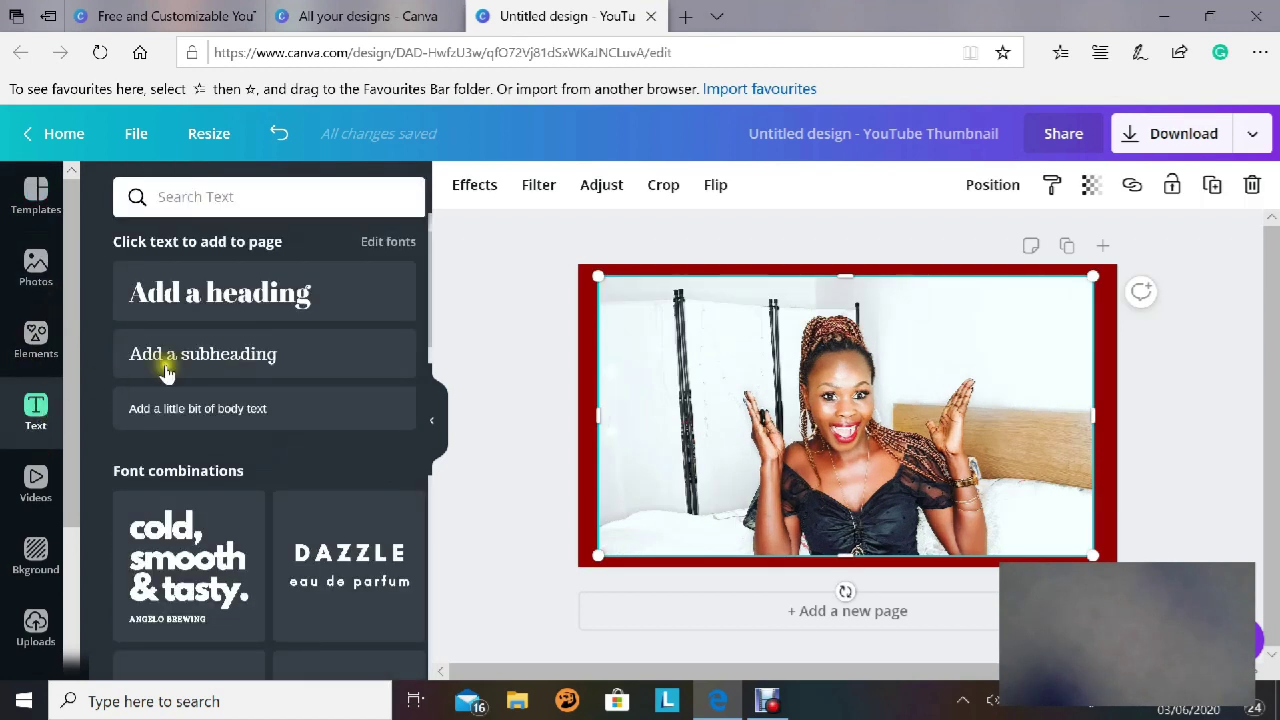
click(326, 296)
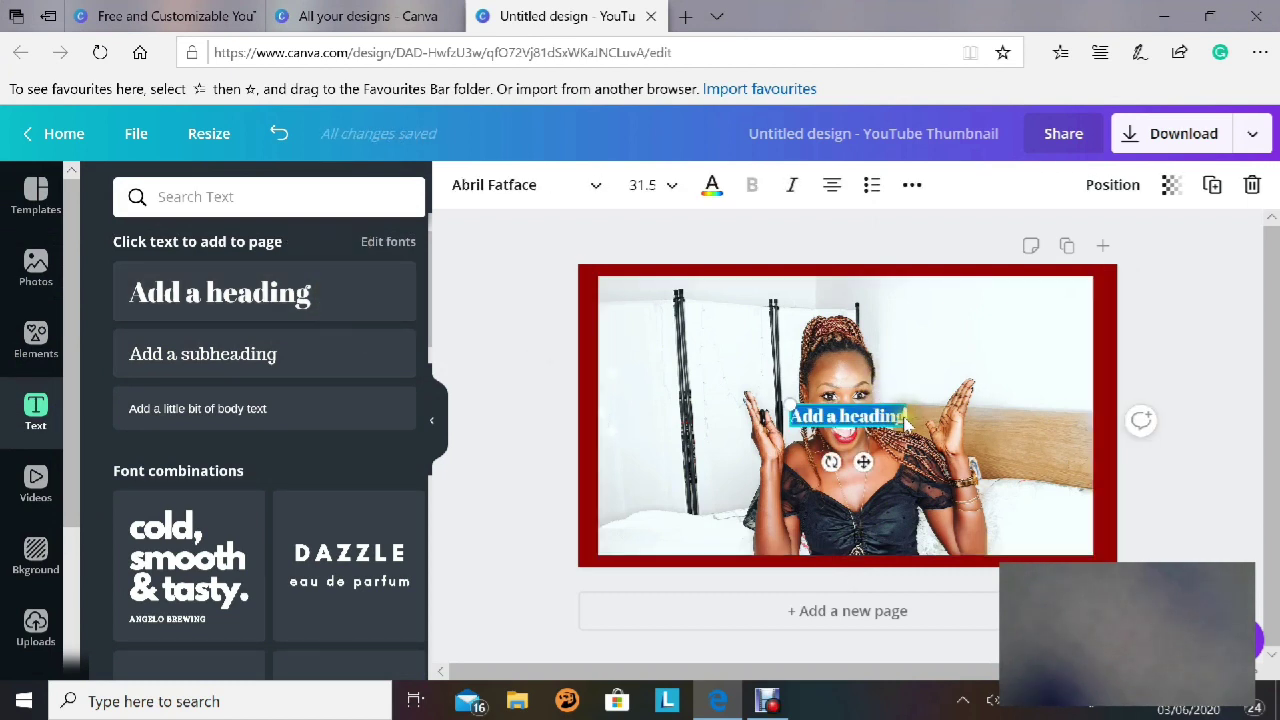
drag(915, 415, 946, 424)
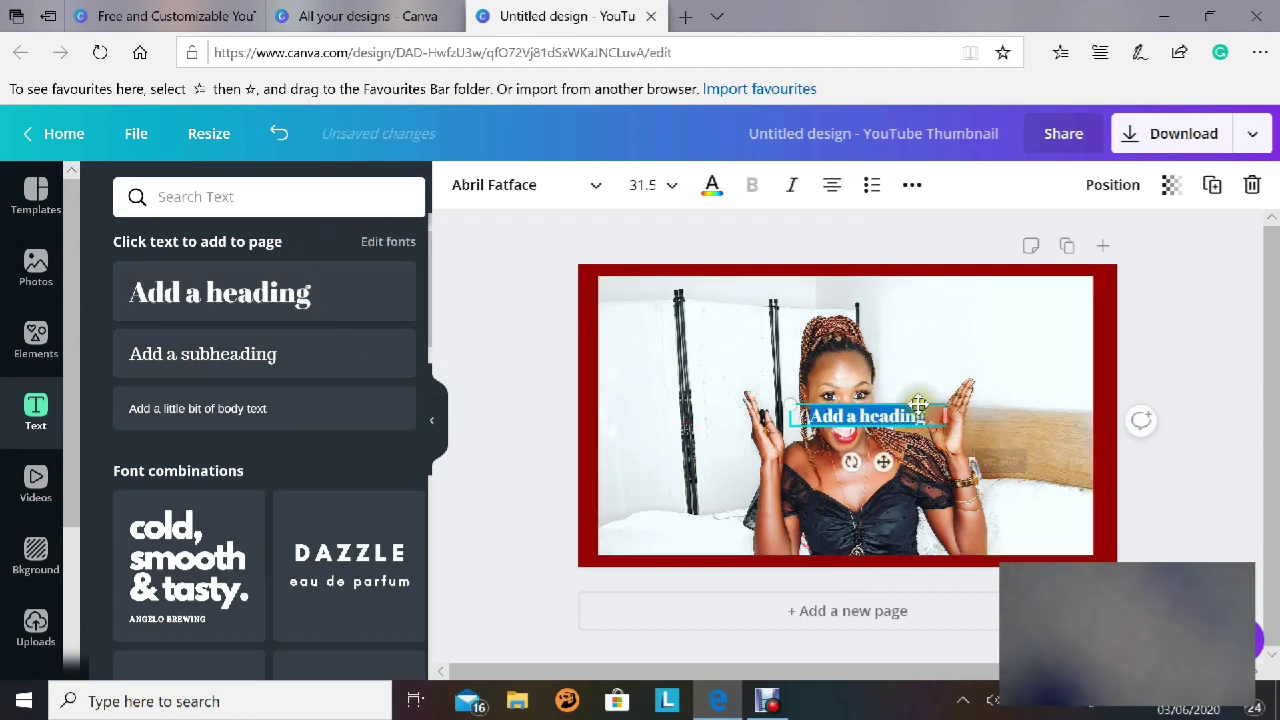
click(930, 415)
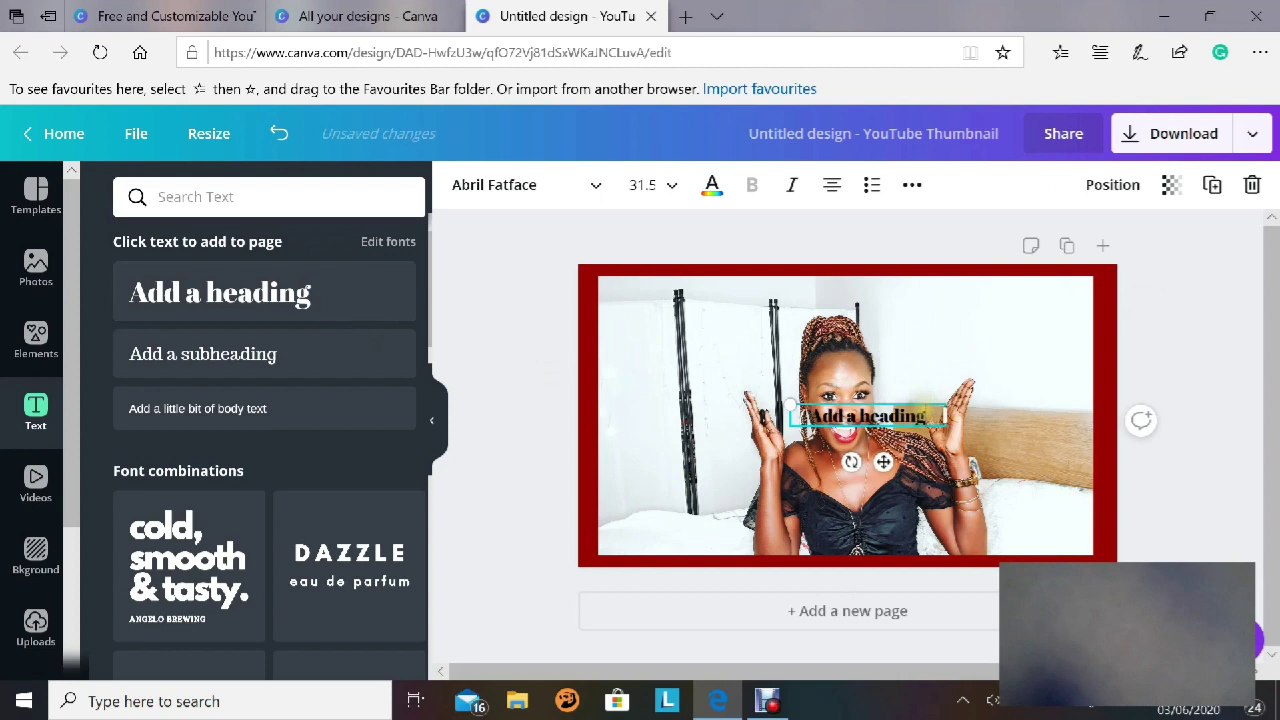
key(BackSpace)
key(BackSpace)
key(BackSpace)
key(BackSpace)
key(BackSpace)
key(BackSpace)
key(BackSpace)
key(BackSpace)
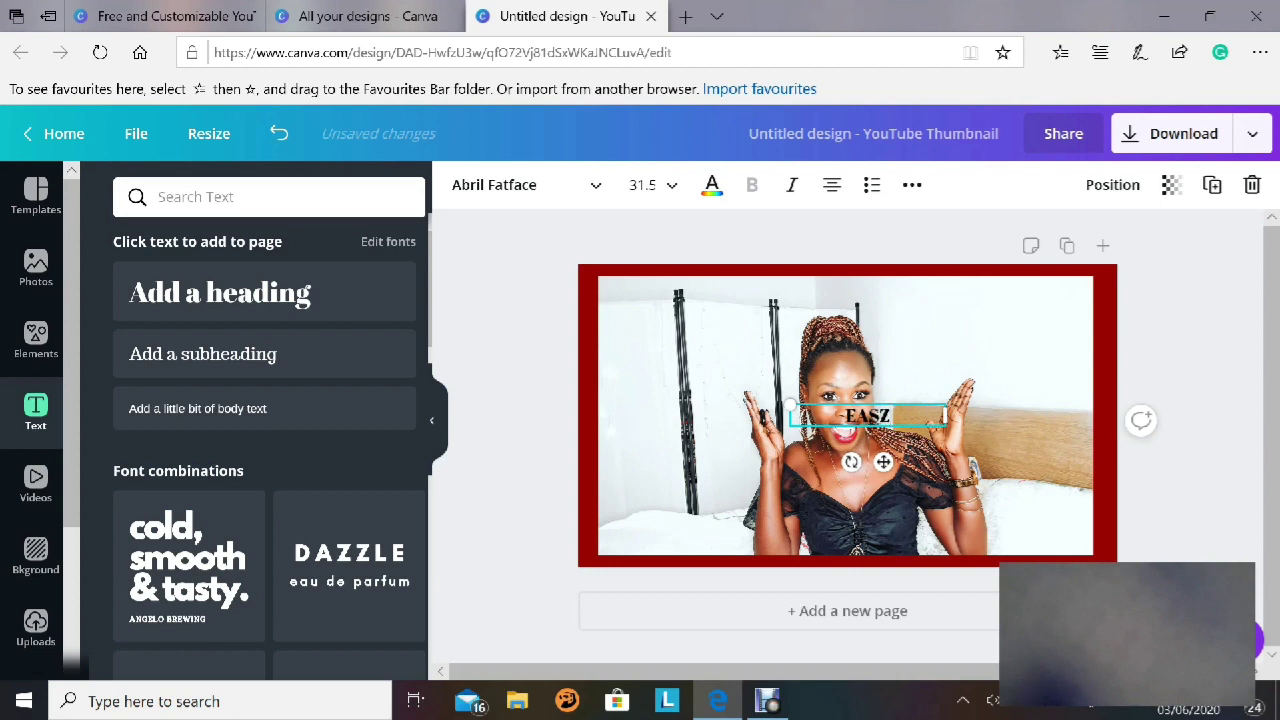
key(super+space)
click(1157, 534)
key(BackSpace)
text(Y)
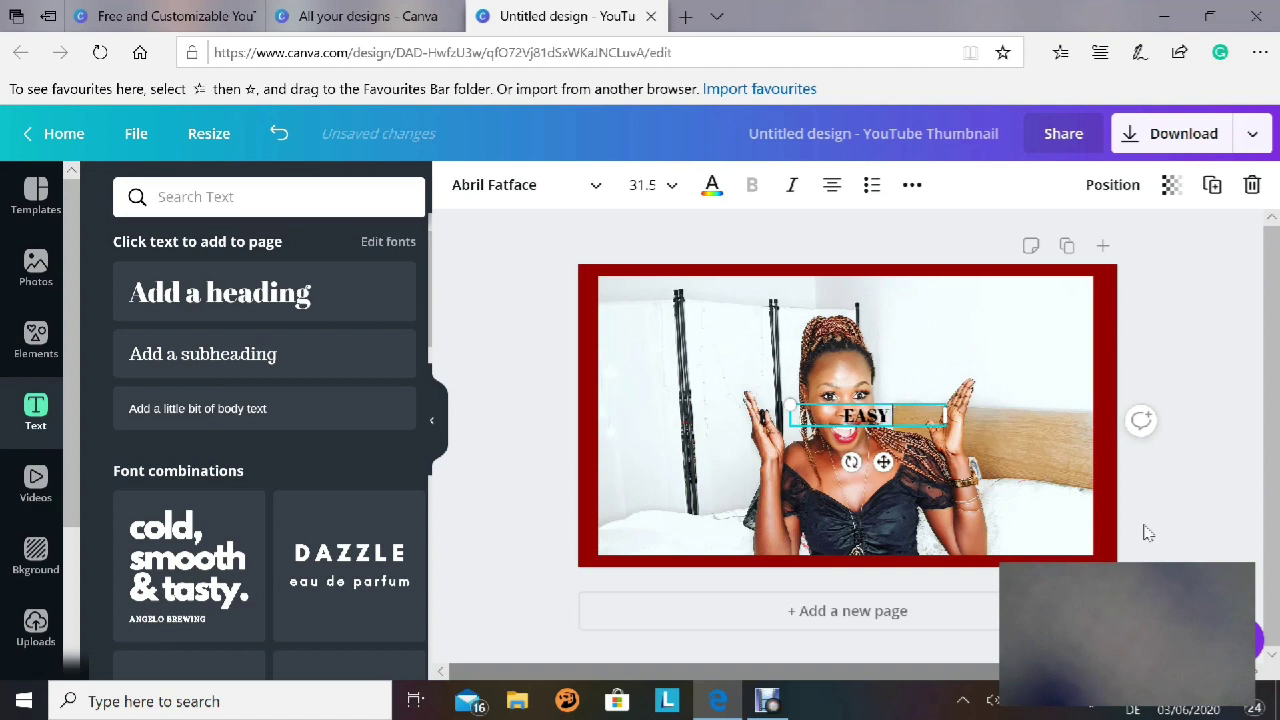
key(Caps_Lock)
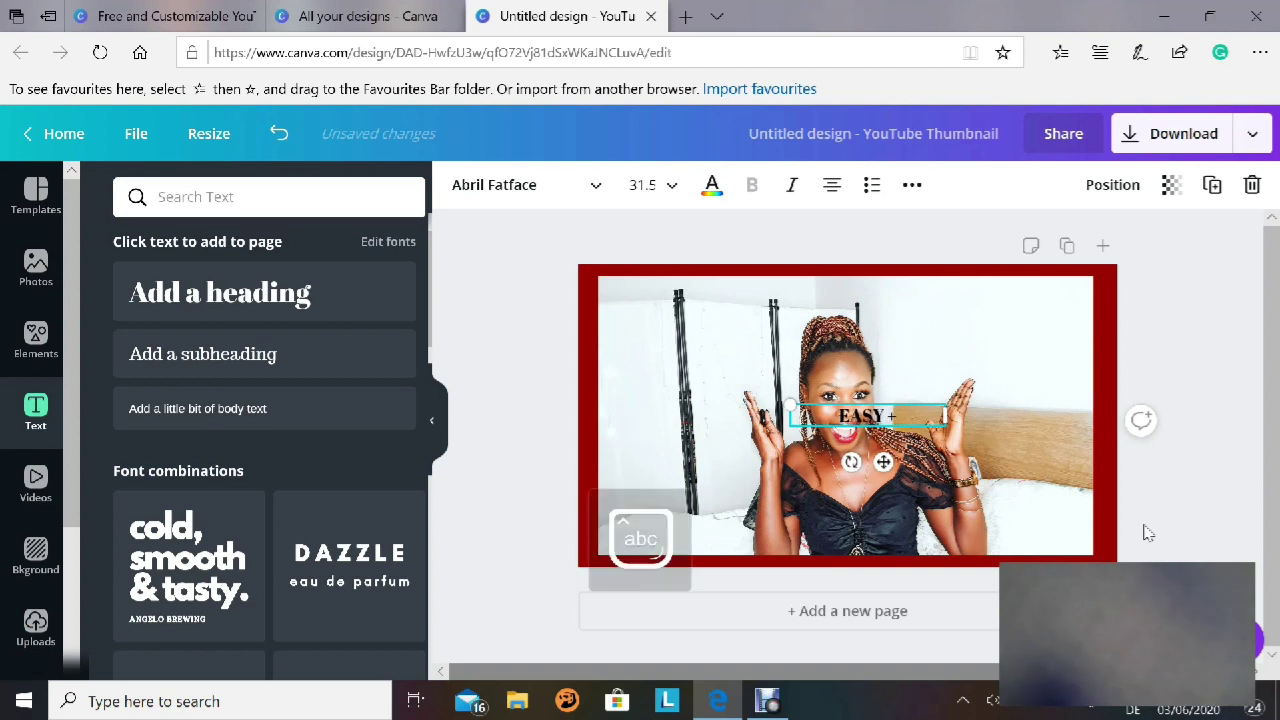
text(+)
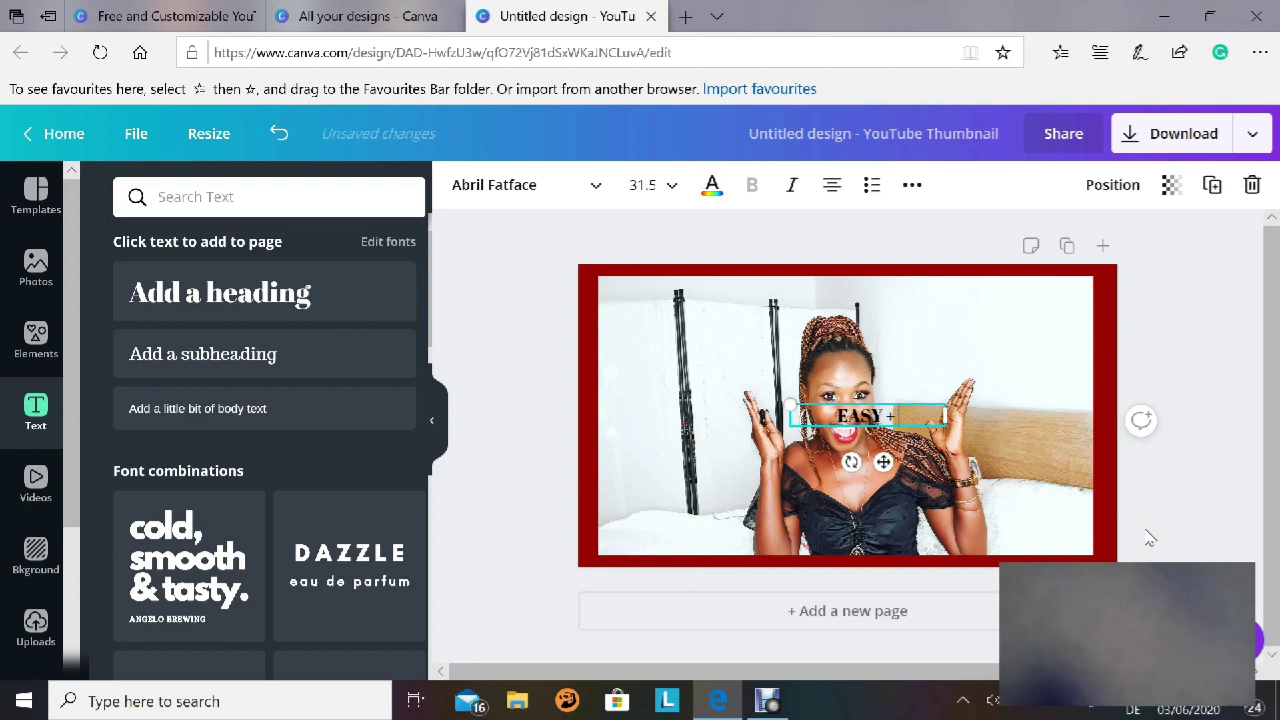
text( BEST)
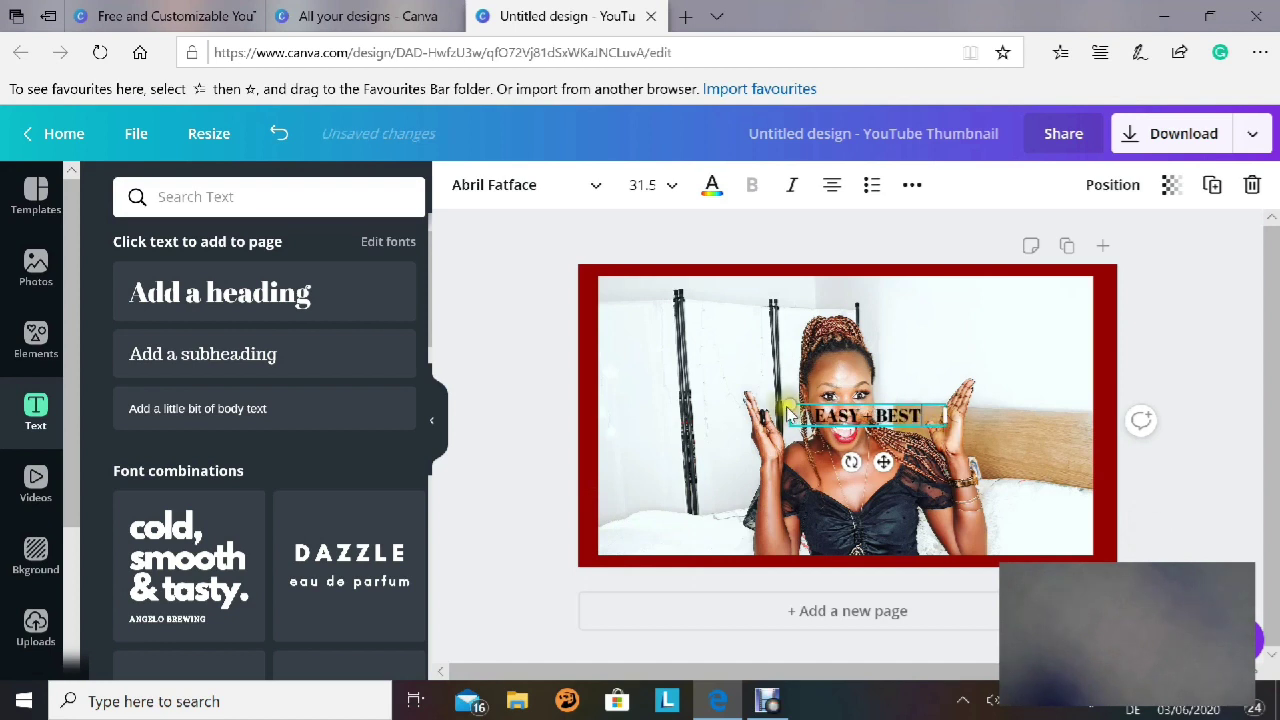
Enlarge the "EASY + BEST" heading to size 52.5 and place it in the photo's upper-left corner.
drag(792, 412, 698, 350)
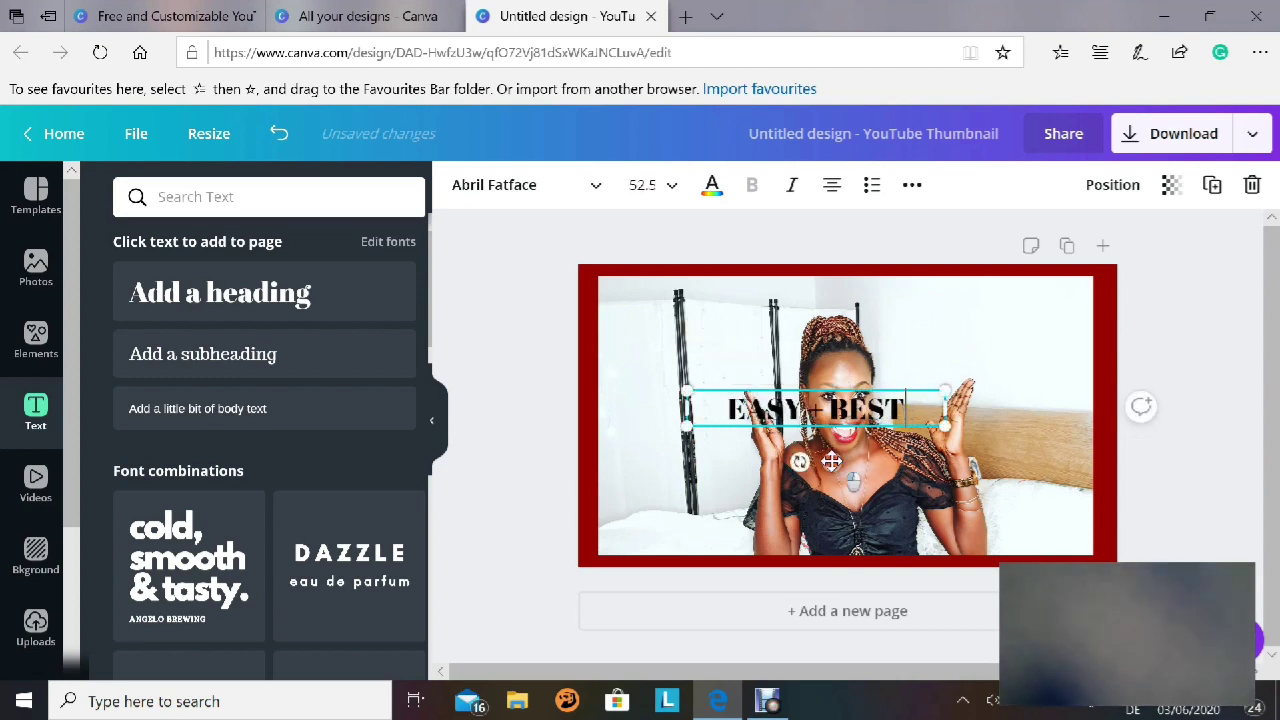
drag(831, 461, 701, 346)
click(1166, 426)
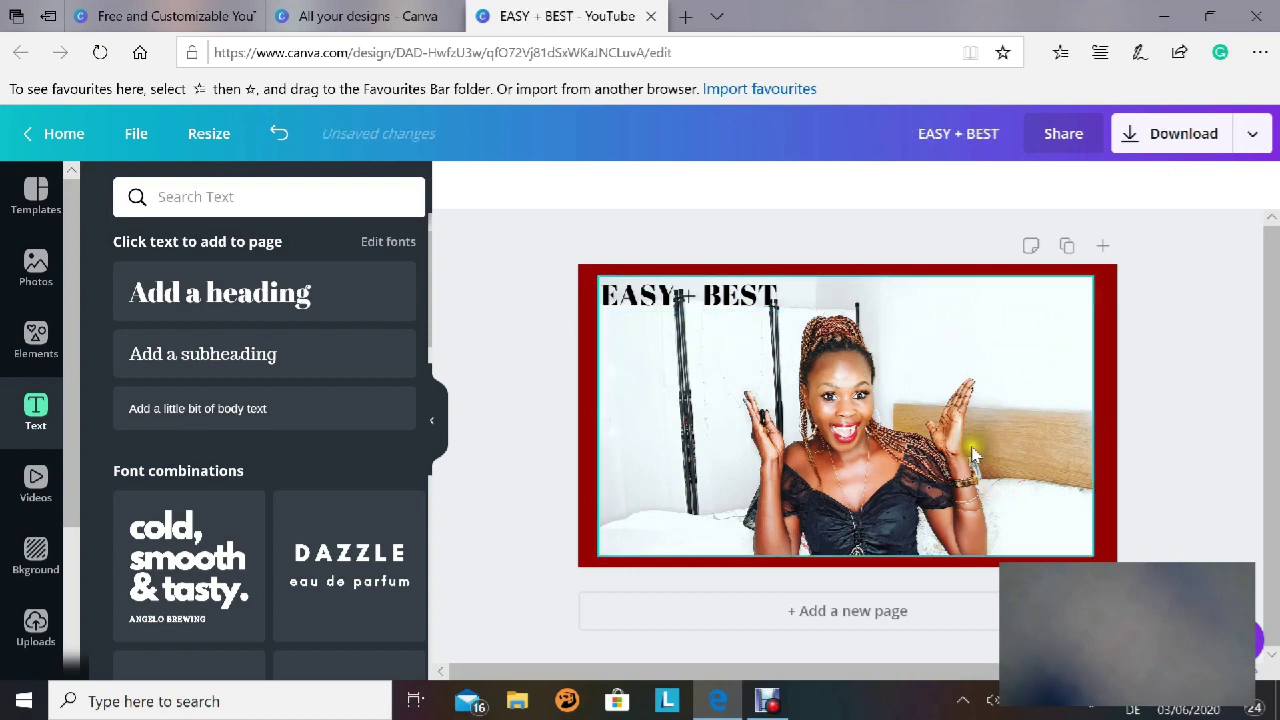
Add a second heading, enlarge it to size 51.1 and replace its text with "CUSTOM".
key(t)
drag(791, 410, 719, 391)
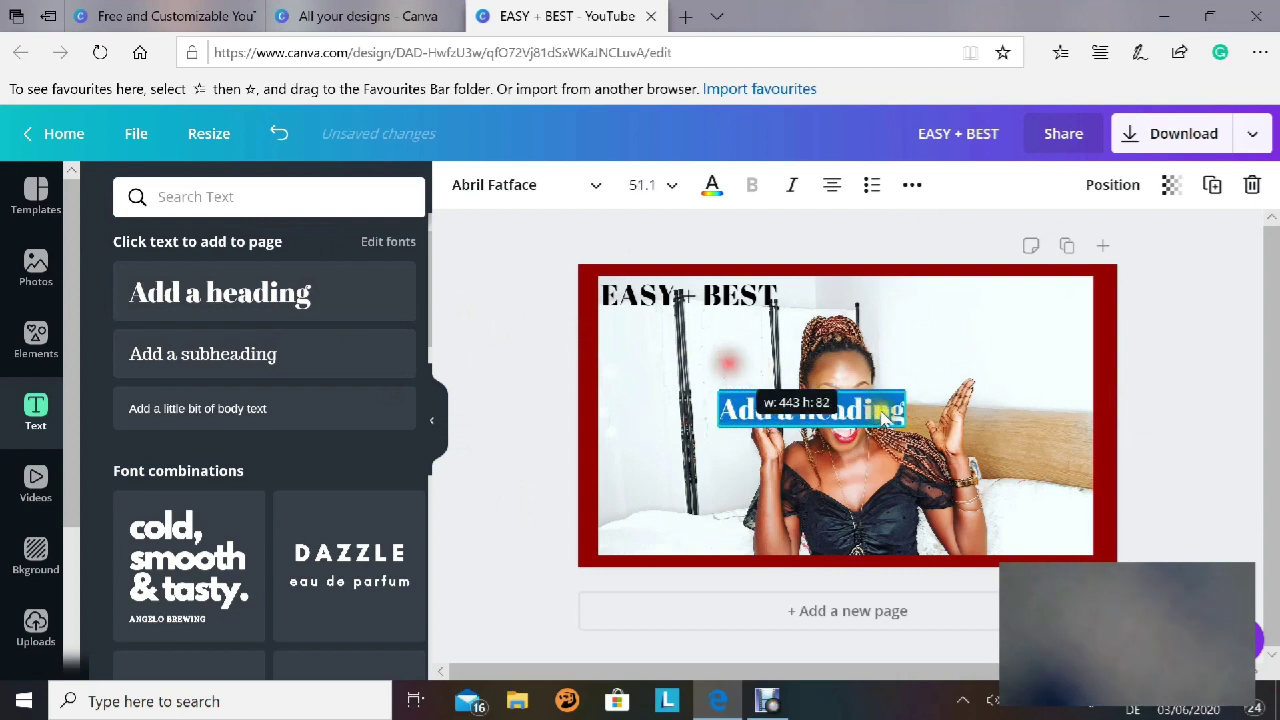
click(903, 422)
key(BackSpace)
key(BackSpace)
key(BackSpace)
key(BackSpace)
key(BackSpace)
key(BackSpace)
key(BackSpace)
key(BackSpace)
key(BackSpace)
key(BackSpace)
key(BackSpace)
key(BackSpace)
key(BackSpace)
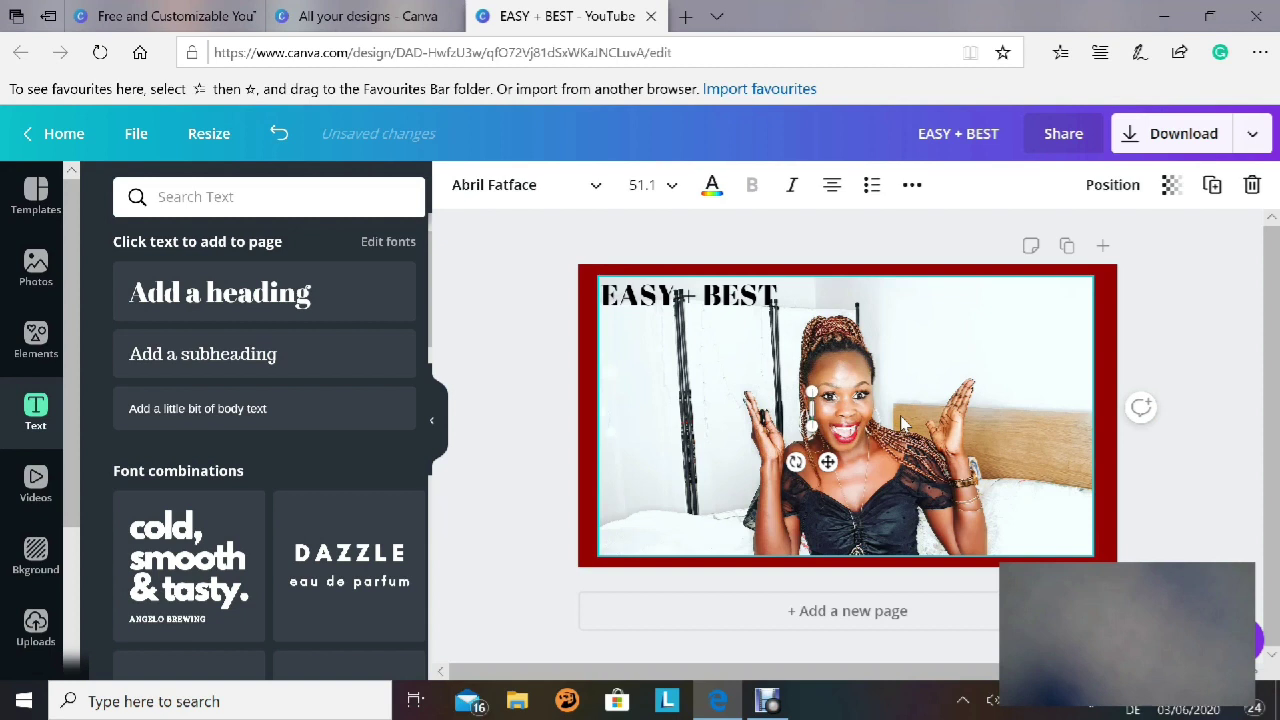
text(C)
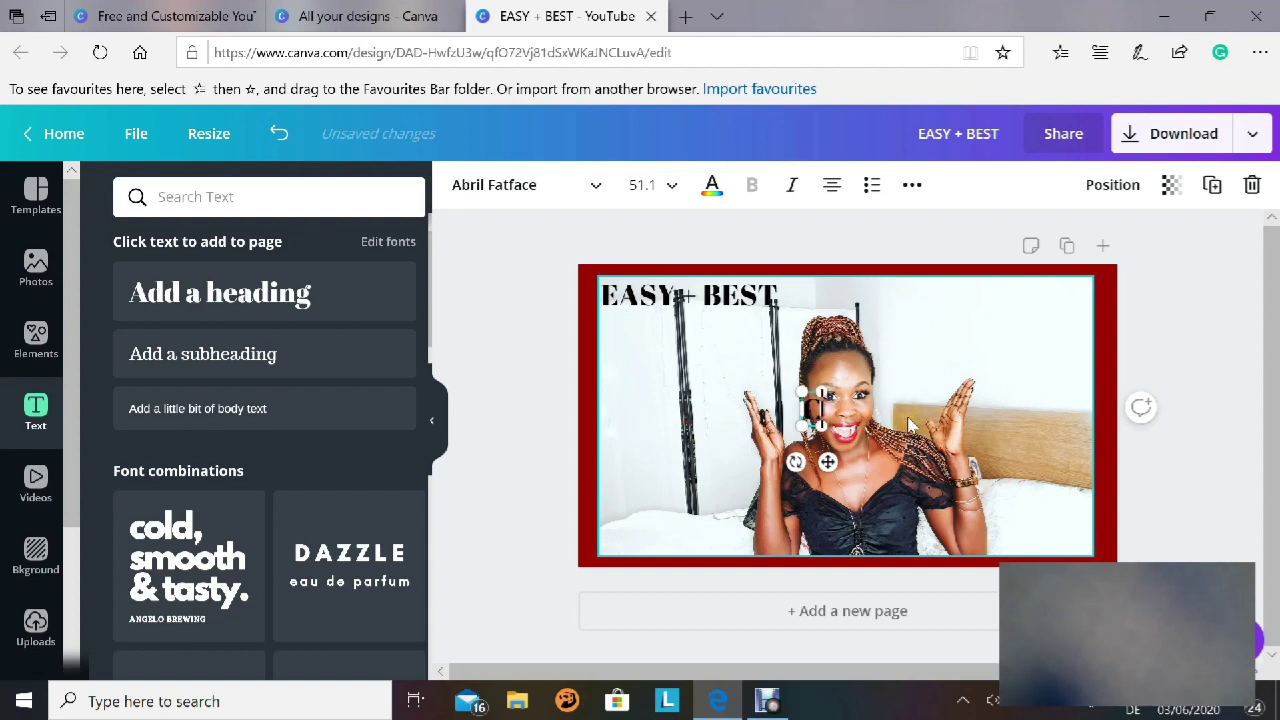
text(USTOM)
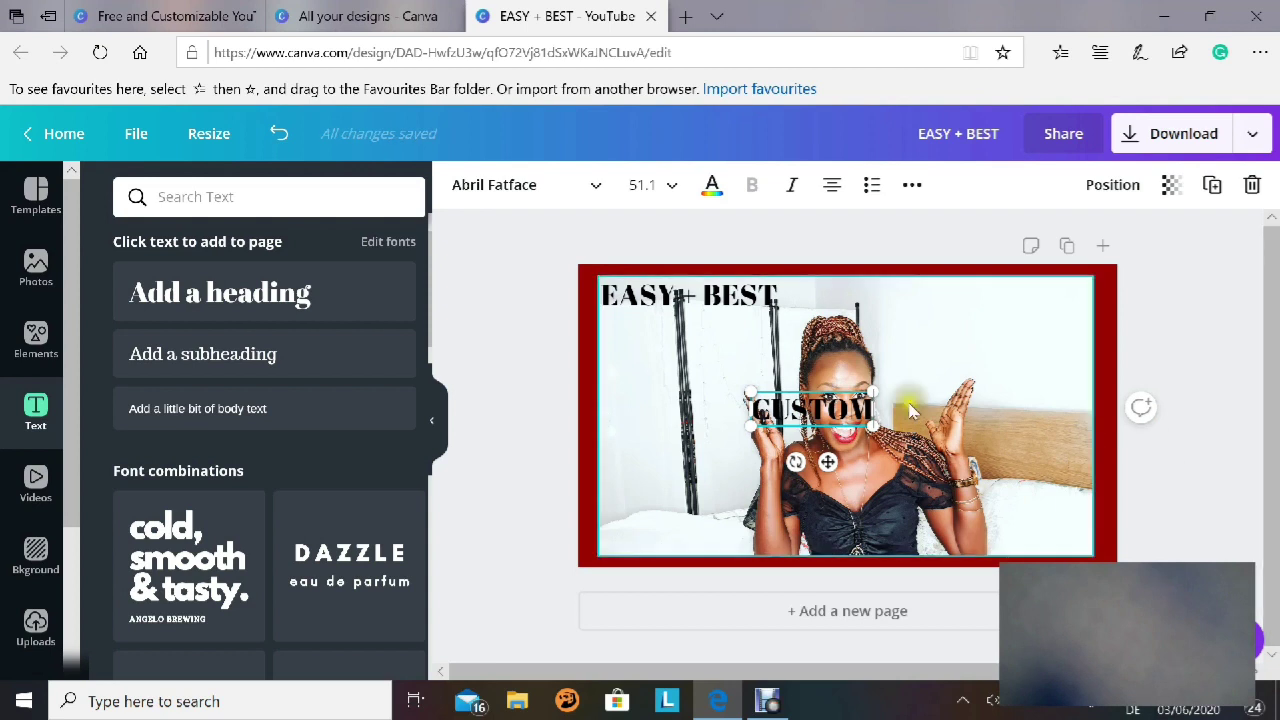
Change the "CUSTOM" heading's font to League Gothic and duplicate the text.
click(600, 187)
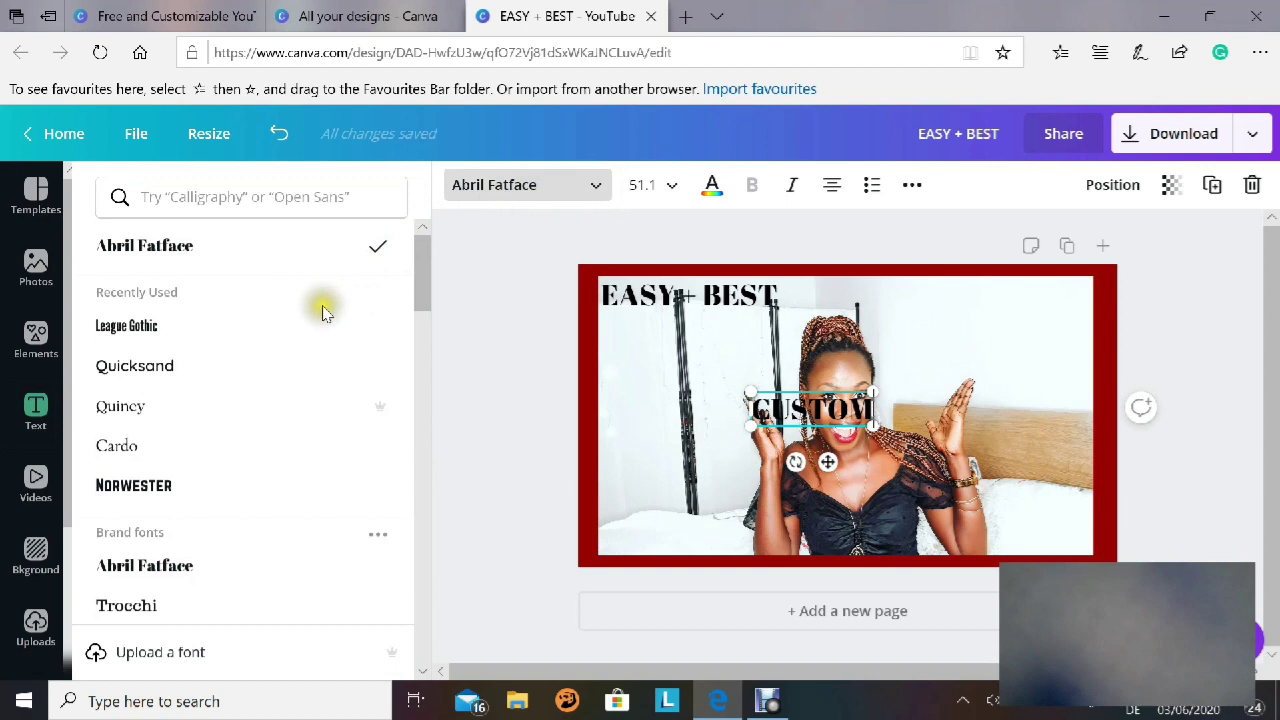
click(122, 330)
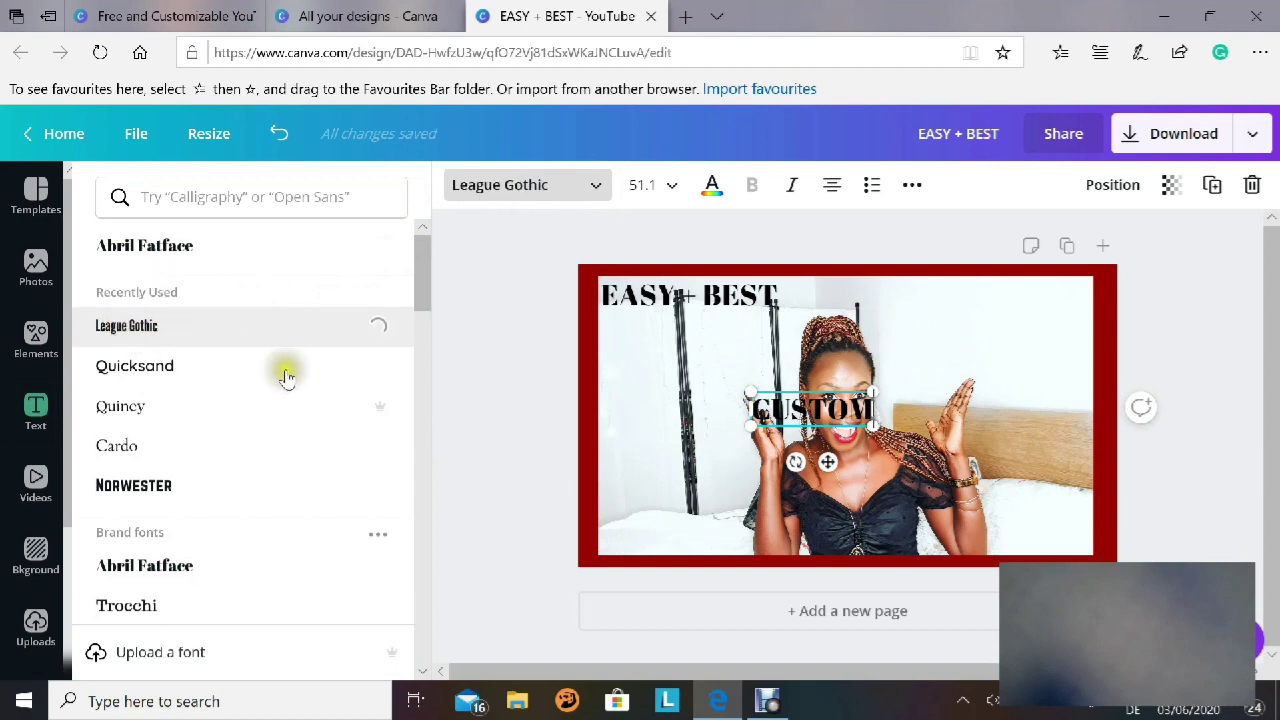
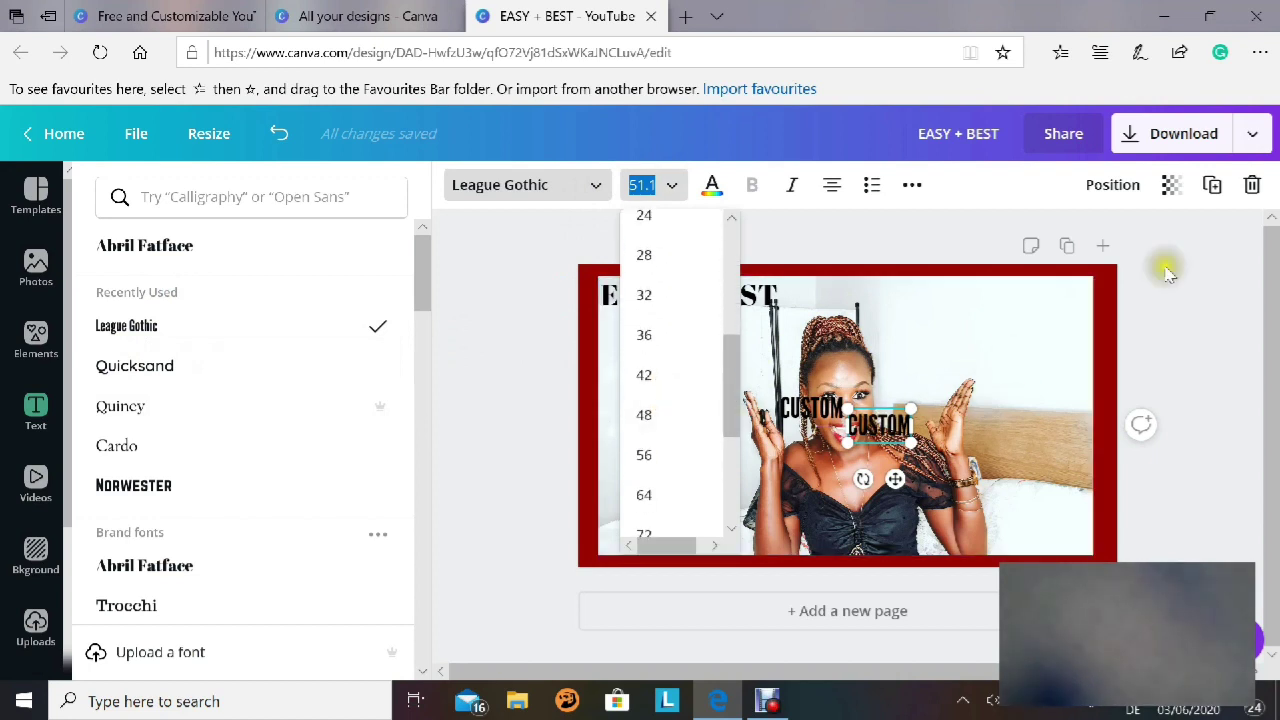
click(1215, 188)
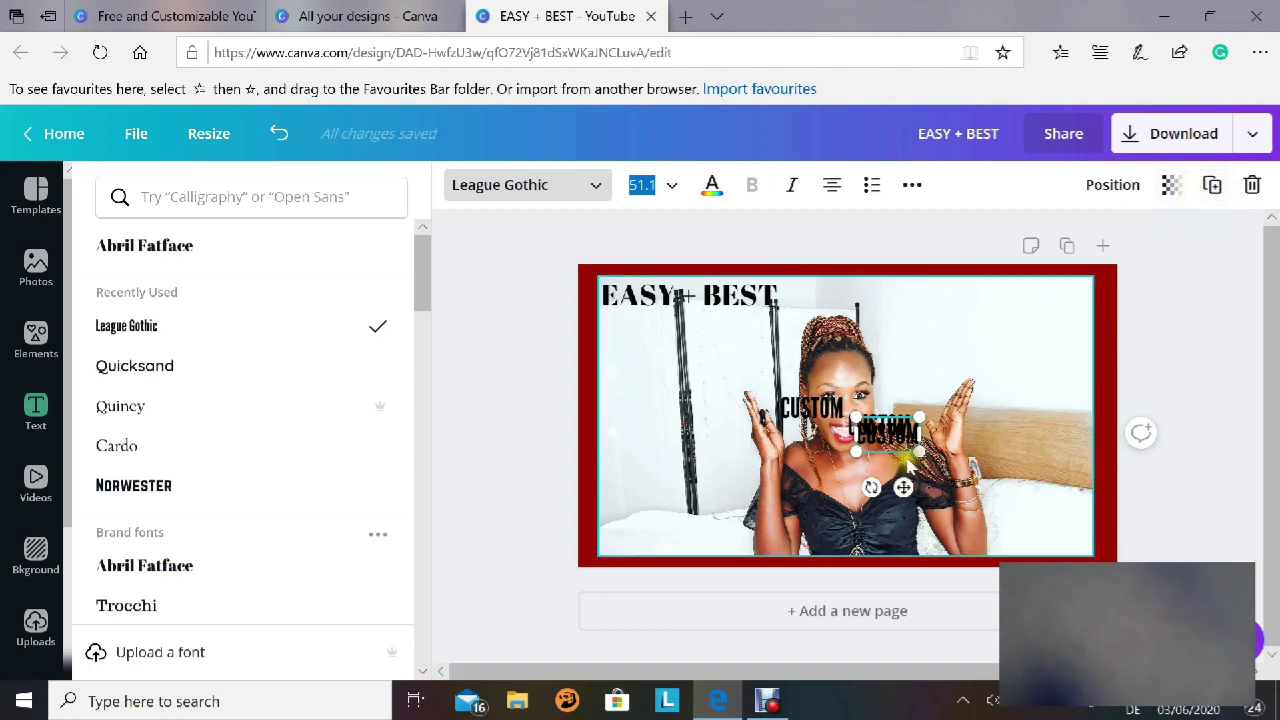
Delete the two extra copies of the "CUSTOM" text, keeping only the original over the photo.
click(1250, 186)
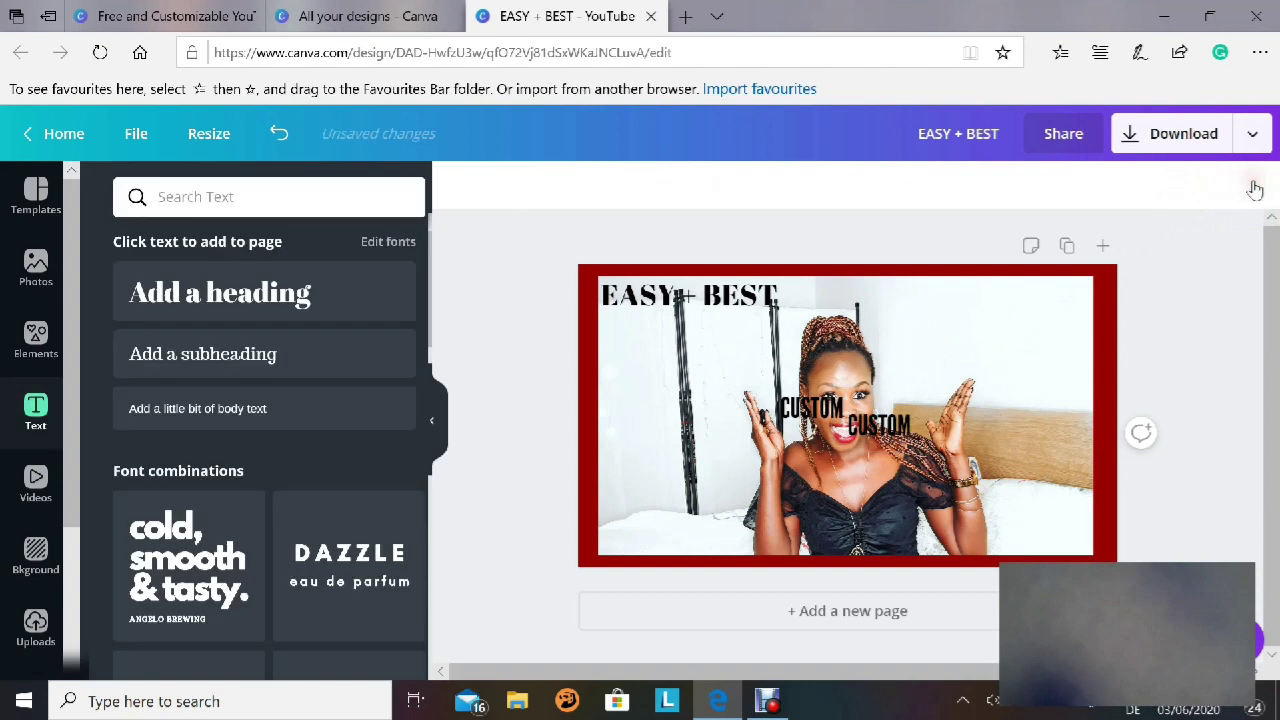
click(880, 424)
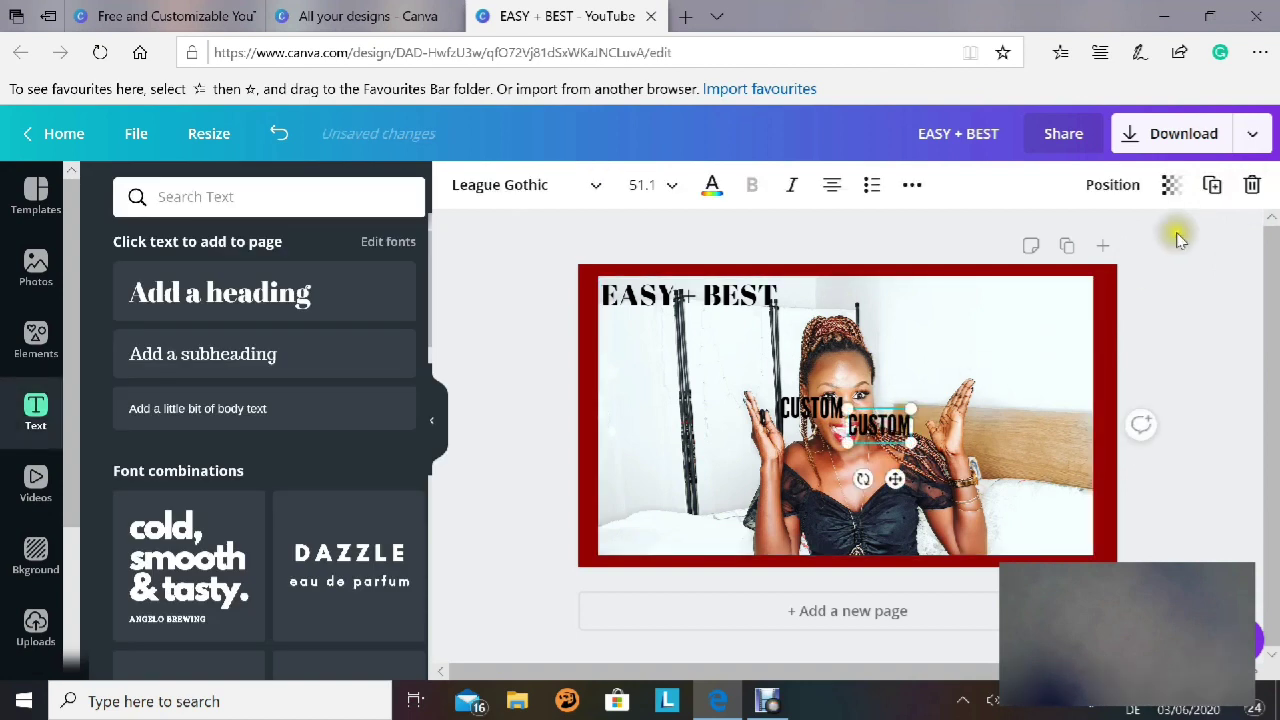
click(1250, 186)
Enlarge the remaining "CUSTOM" text step by step through sizes 80 and 88 to 96.
click(830, 408)
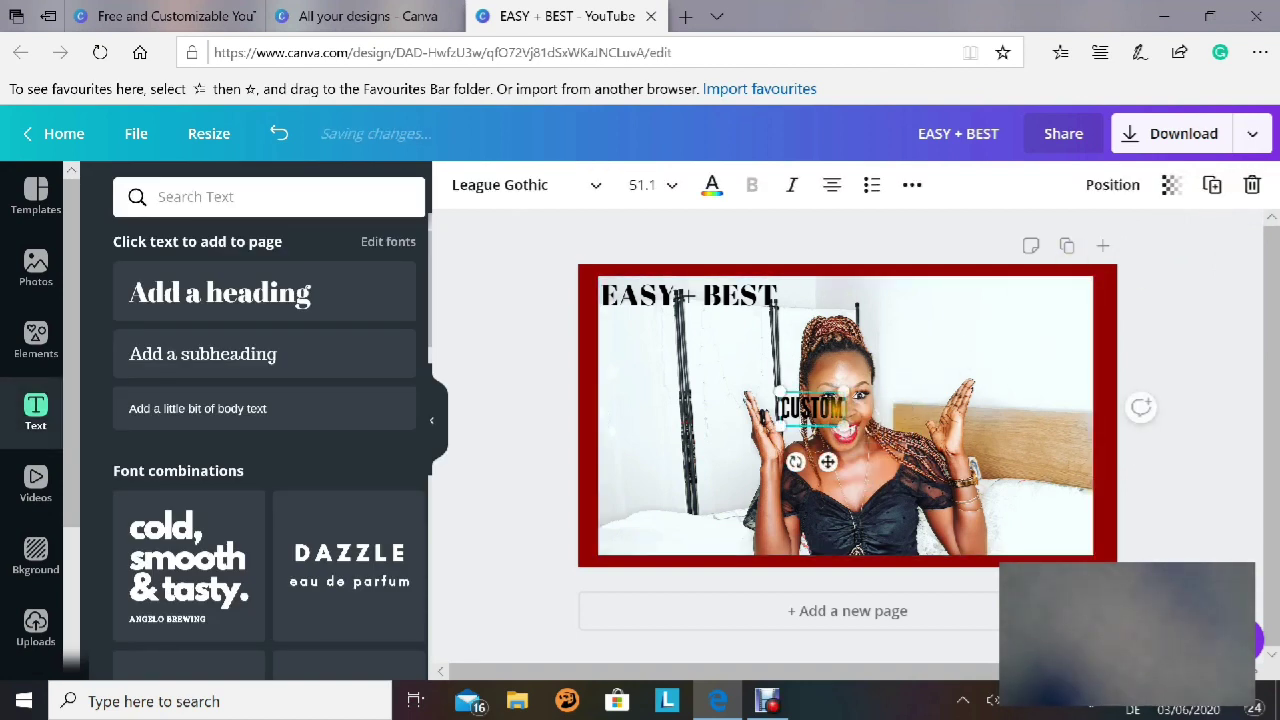
click(676, 191)
scroll(674, 280, down, 5)
scroll(674, 285, down, 2)
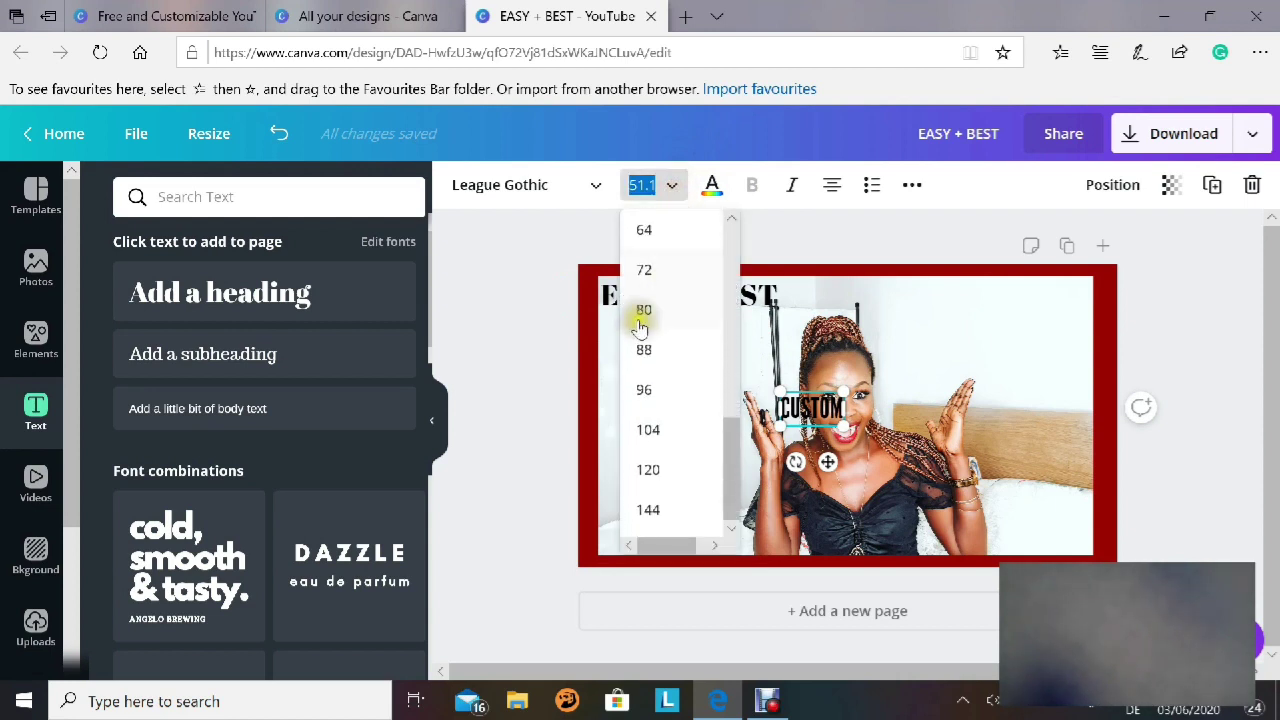
click(652, 308)
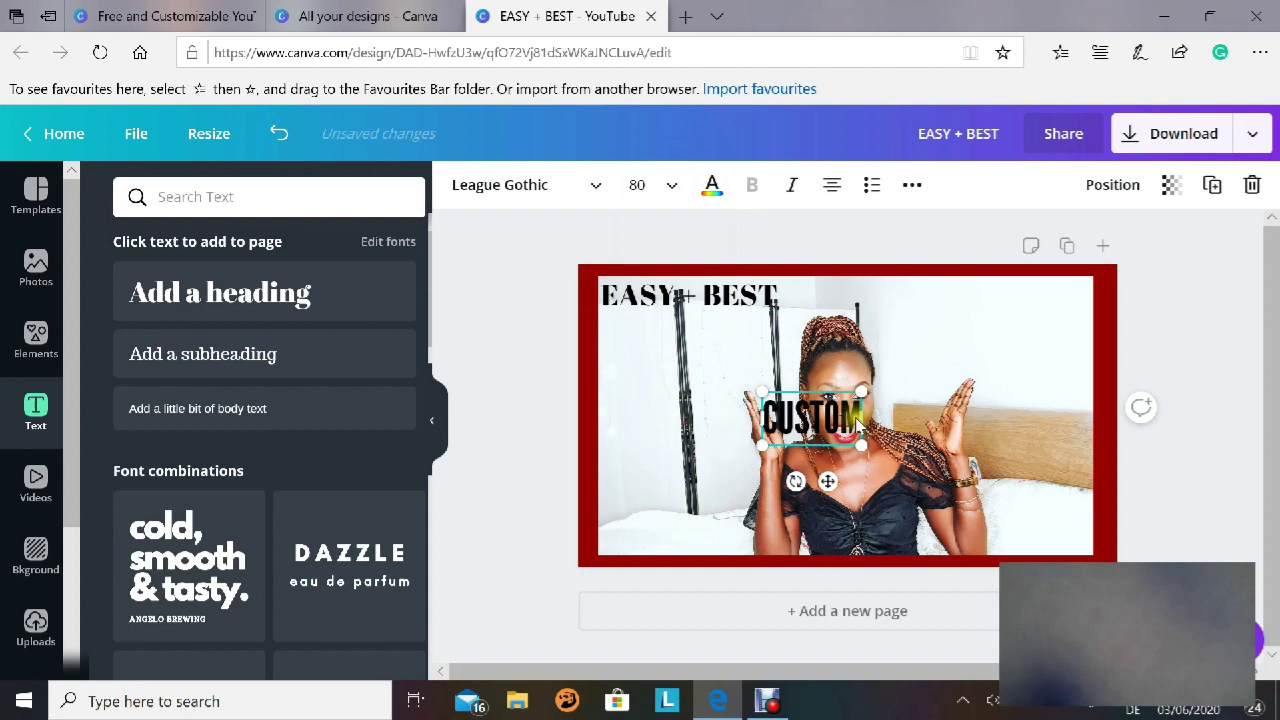
click(672, 186)
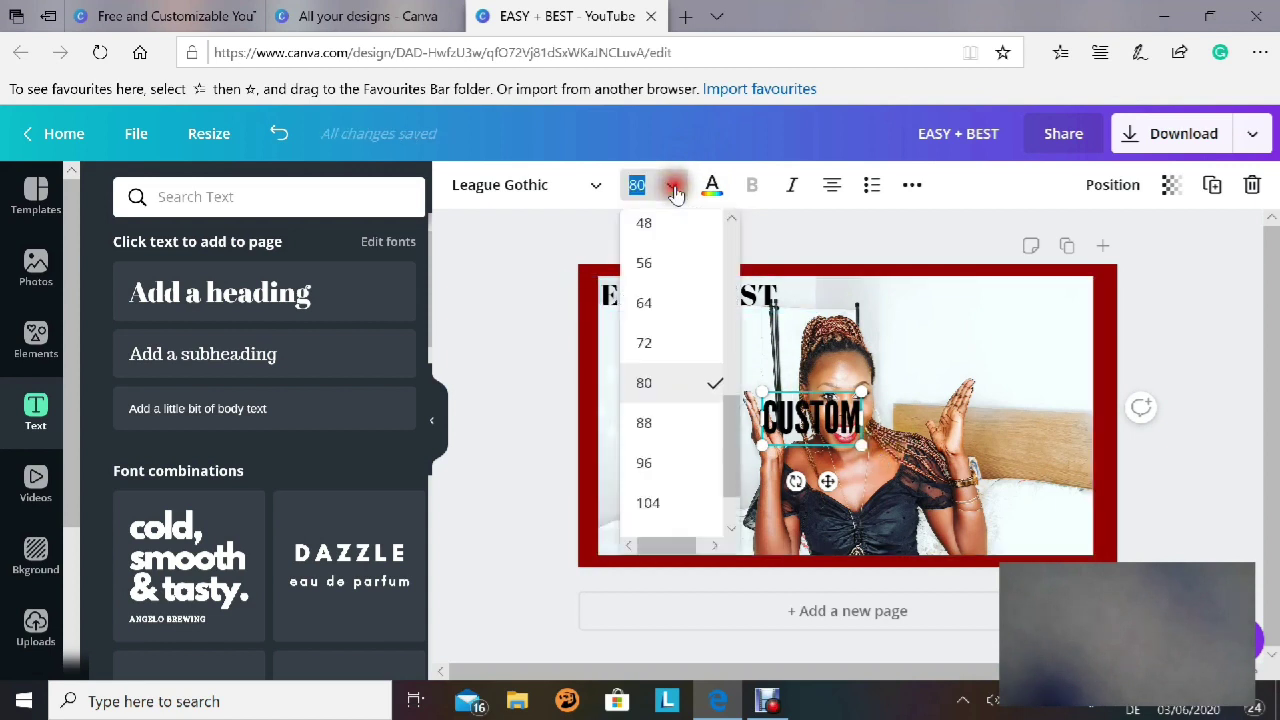
click(662, 424)
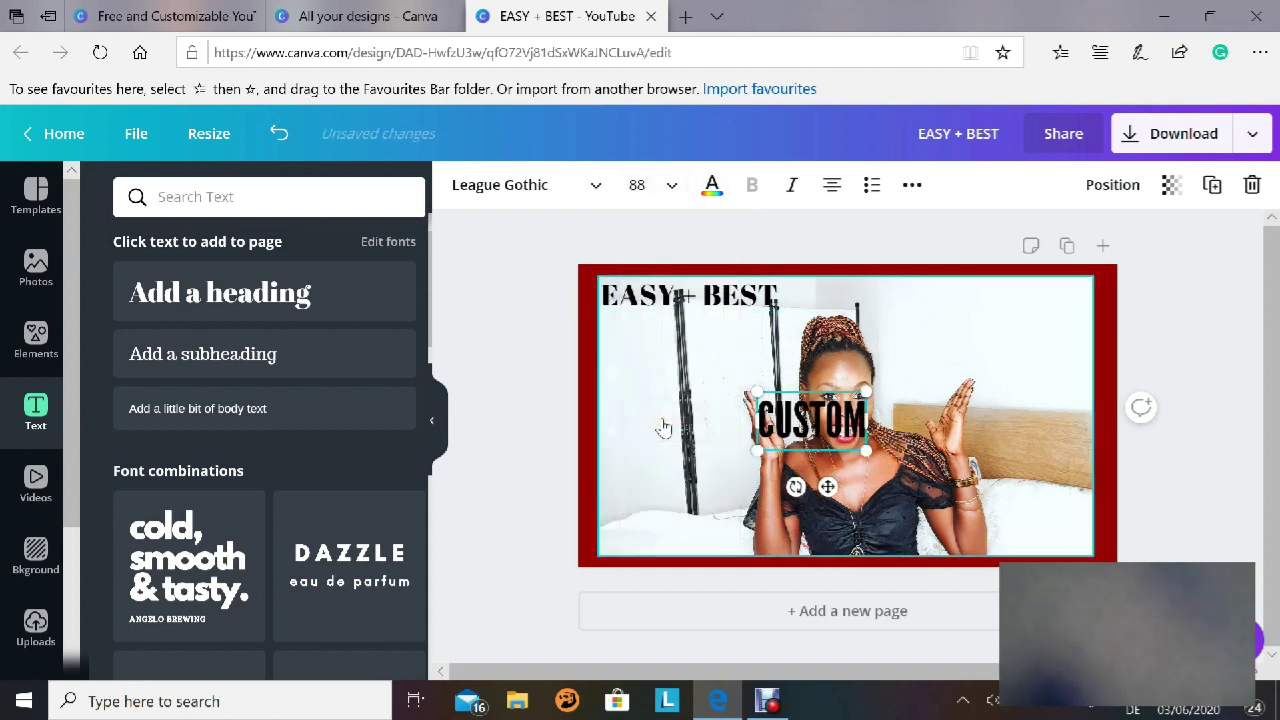
click(674, 188)
click(652, 426)
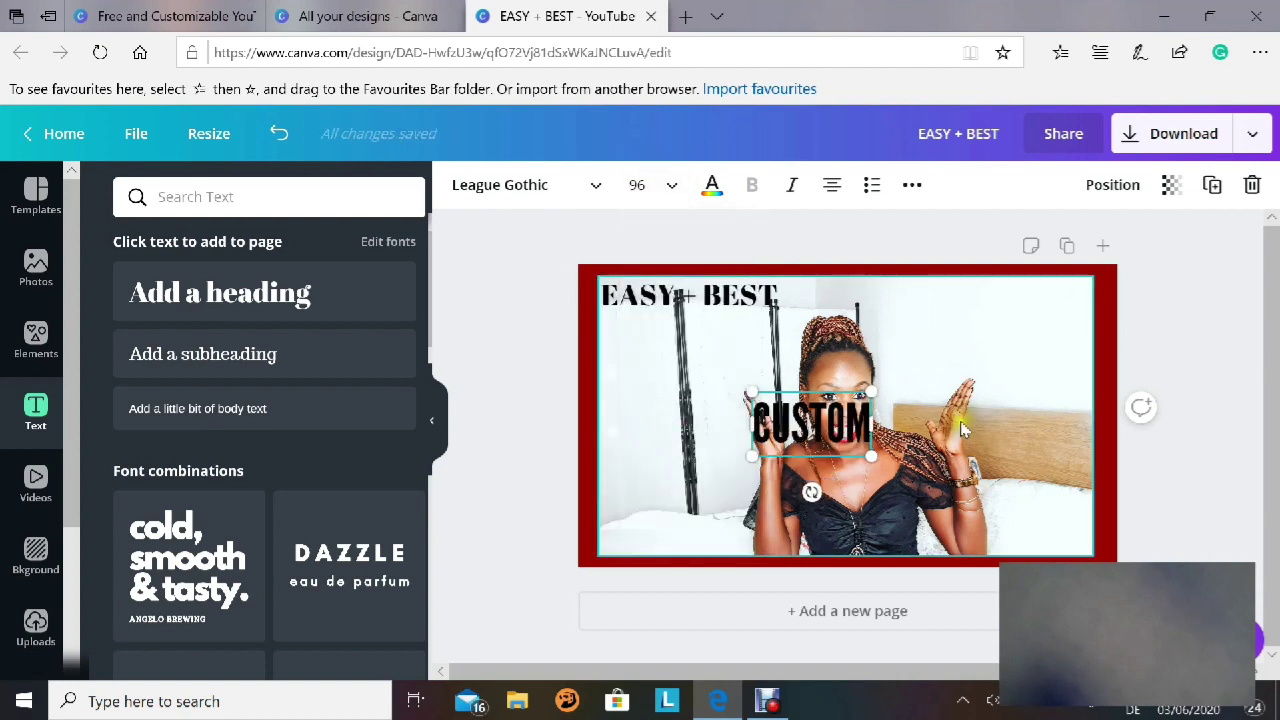
Duplicate the "CUSTOM" text, set the copy aside right of the woman's face and place the original directly below "EASY + BEST".
click(1212, 188)
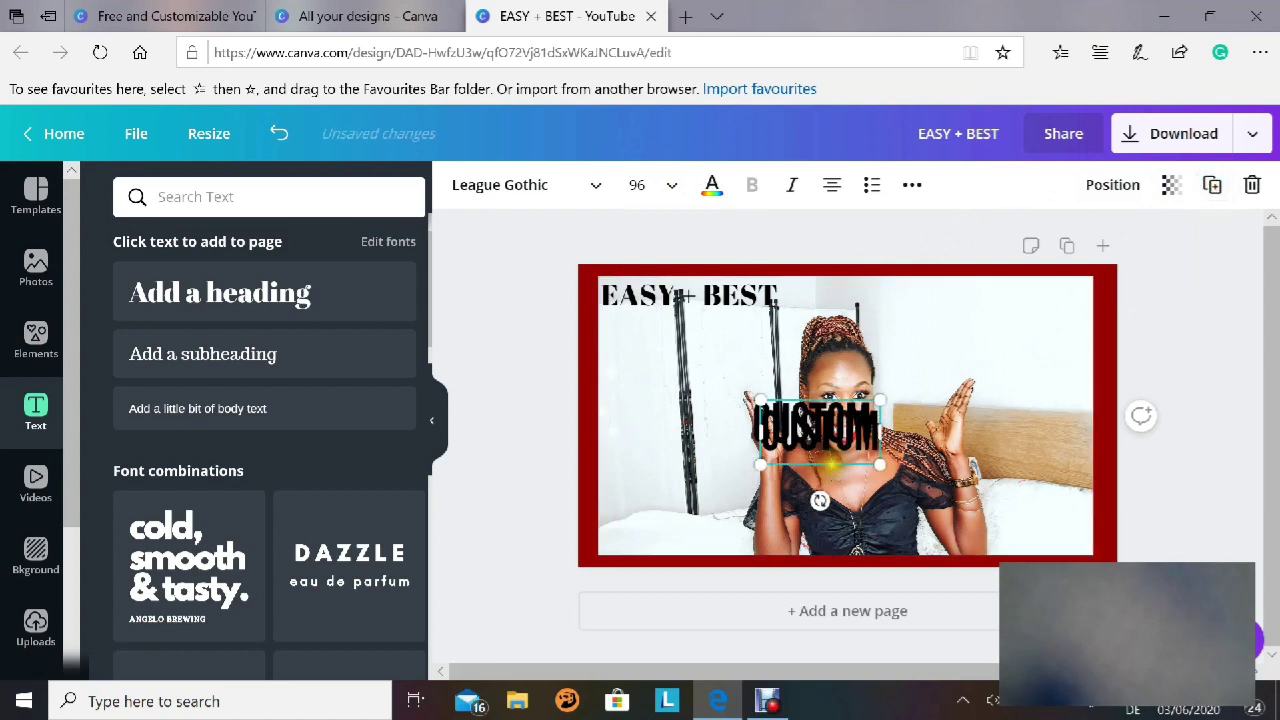
drag(830, 464, 968, 422)
click(812, 445)
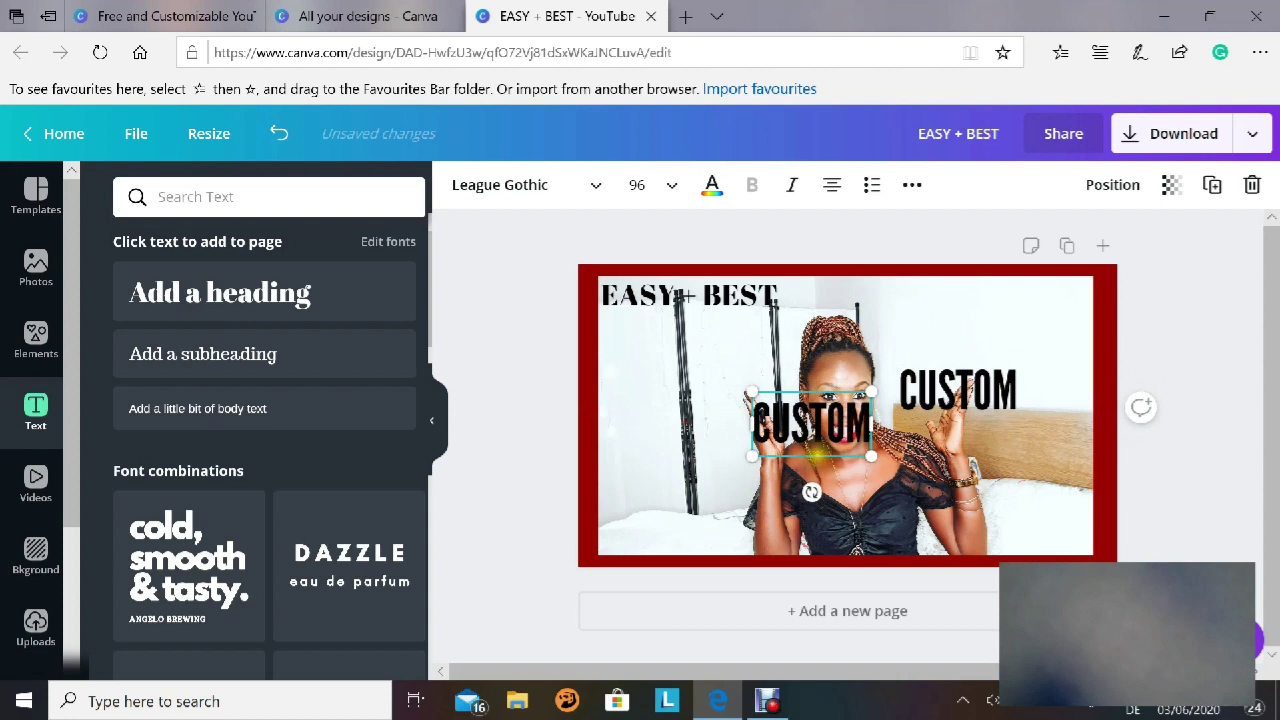
drag(820, 455, 687, 380)
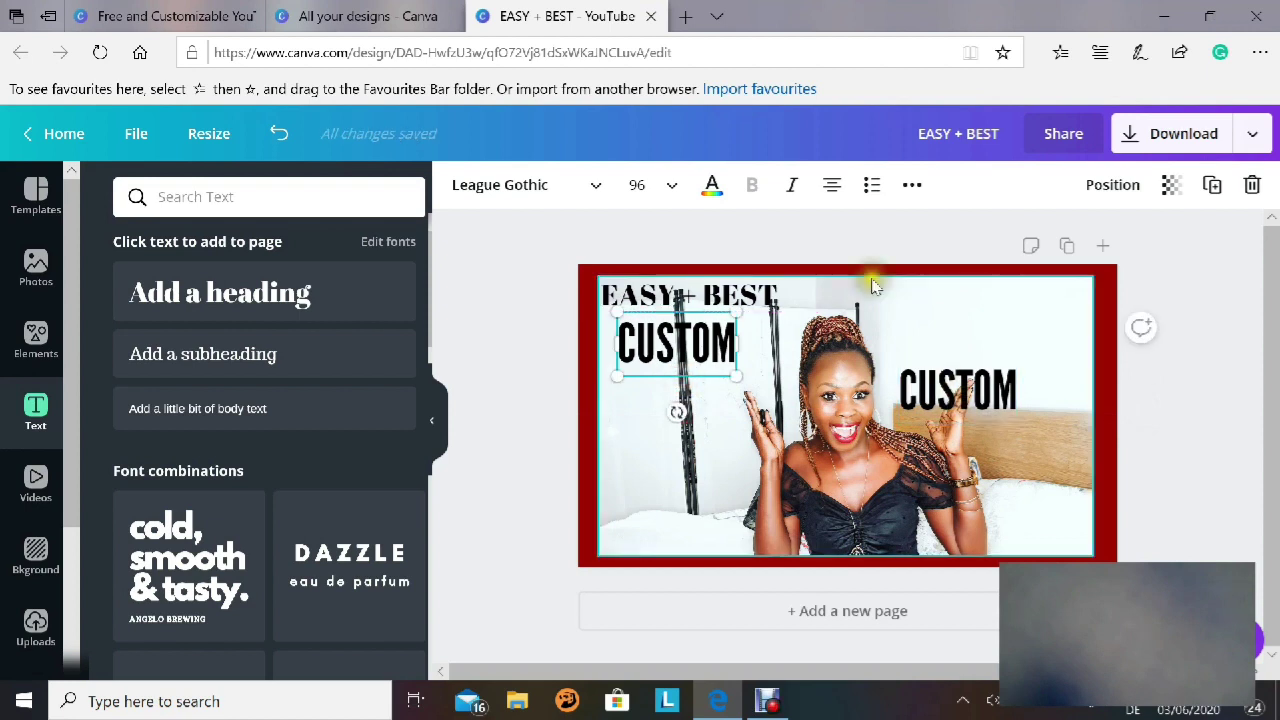
Recolour the "CUSTOM" copy white and place it on top of the black "CUSTOM" below "EASY + BEST".
click(930, 392)
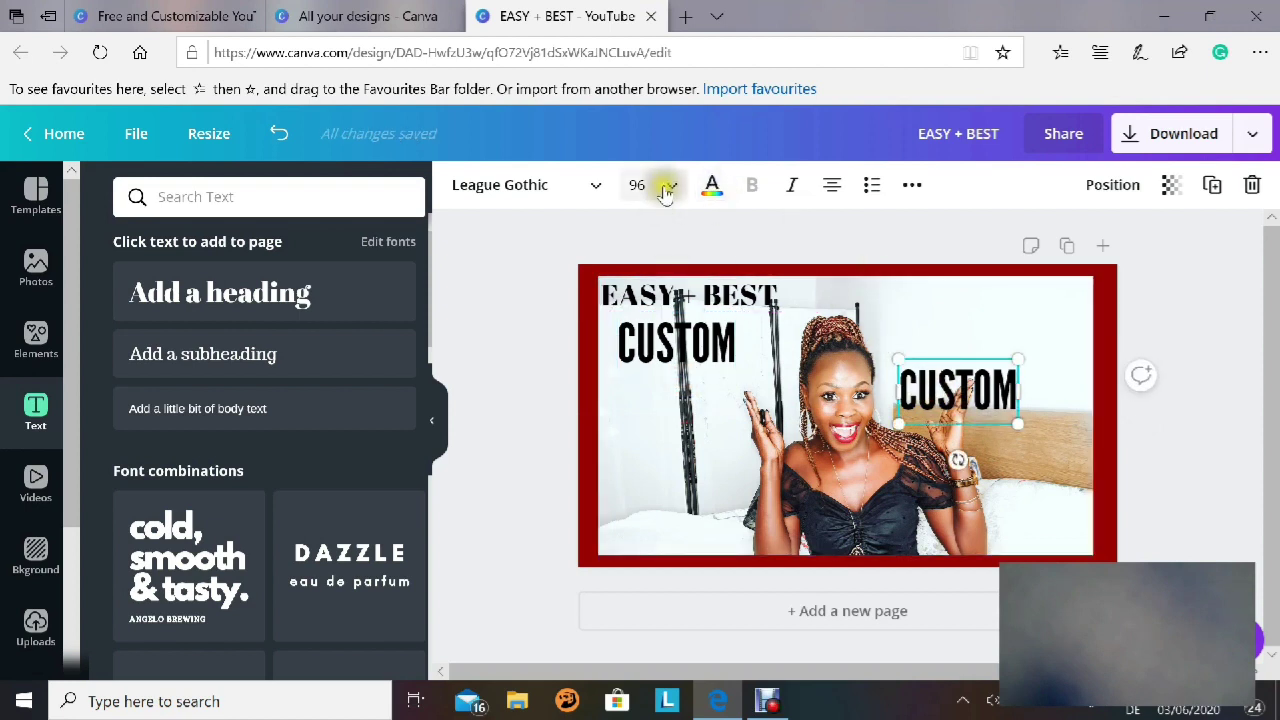
click(711, 185)
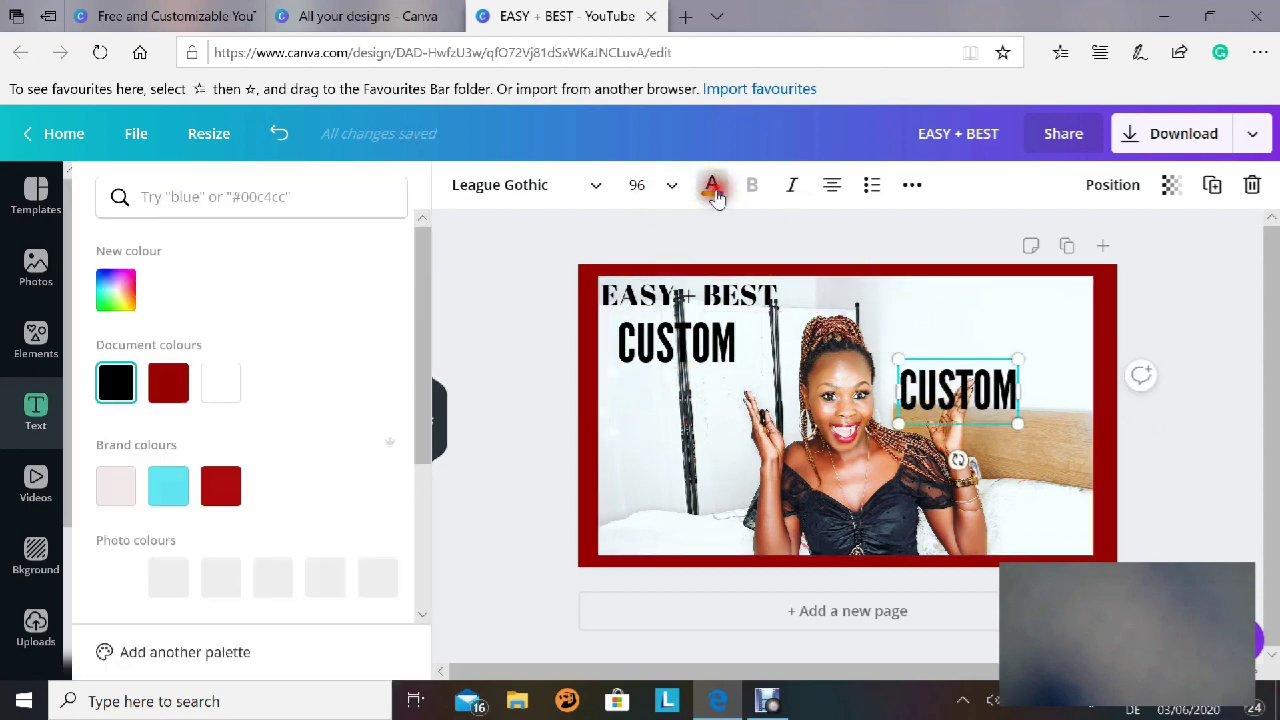
click(217, 390)
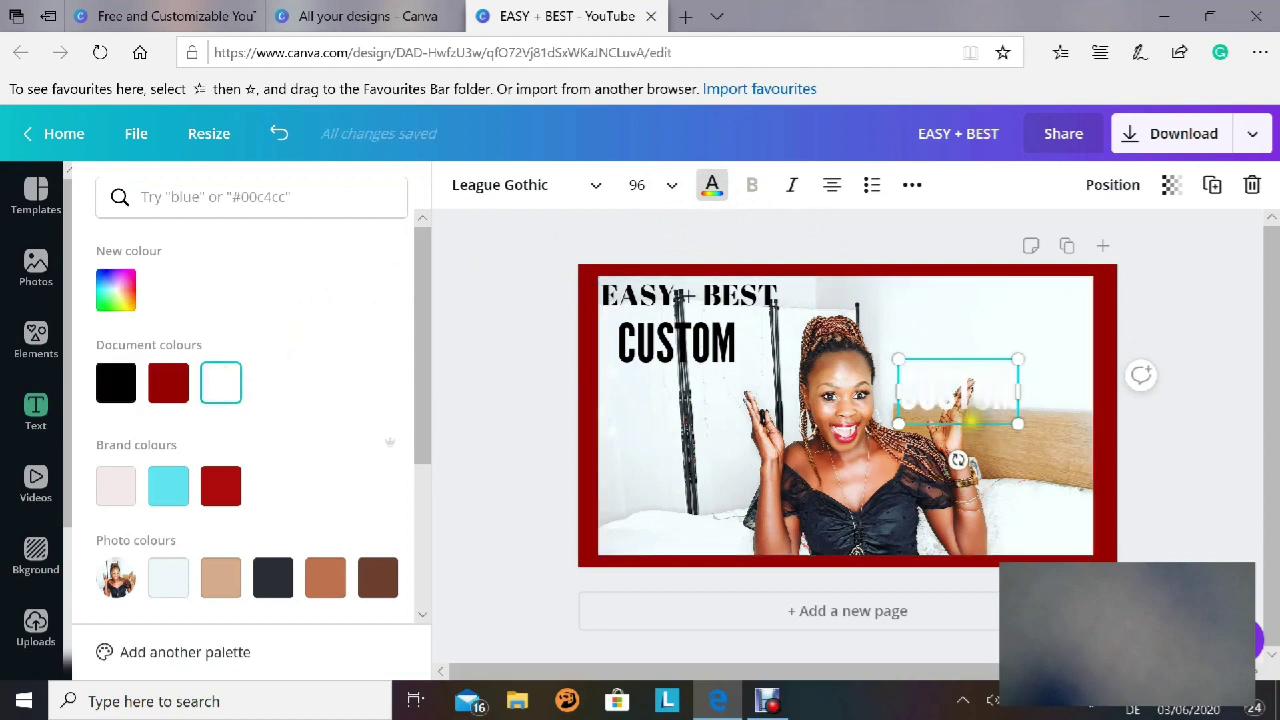
drag(968, 420, 690, 375)
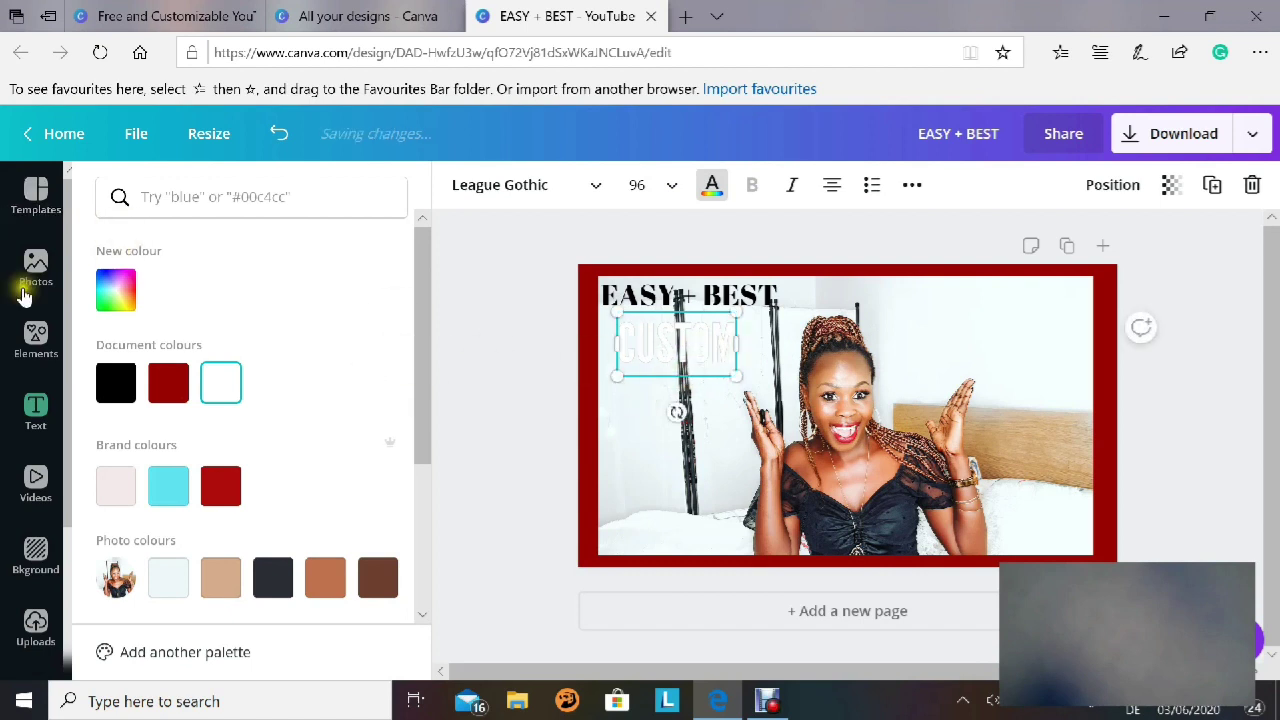
Add a single-cell grid, shrink it to about 363 by 112 and place it behind the "CUSTOM" text.
click(34, 338)
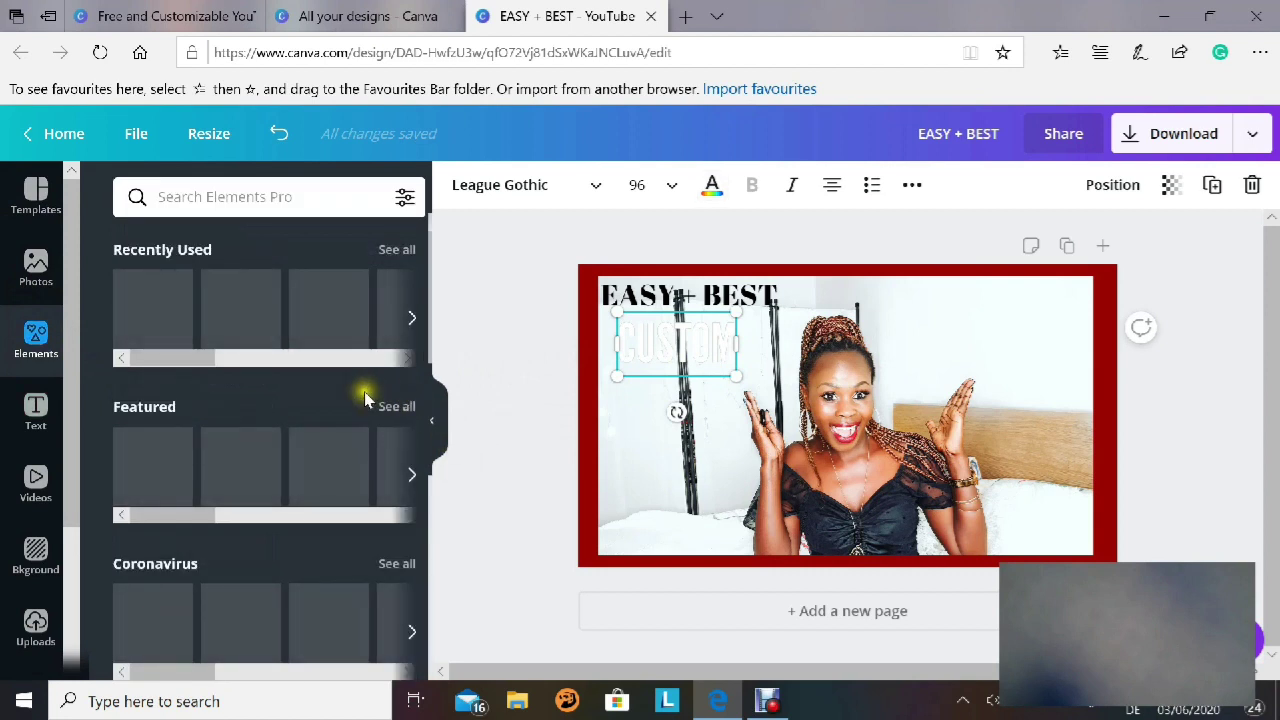
scroll(266, 394, down, 3)
scroll(263, 393, down, 2)
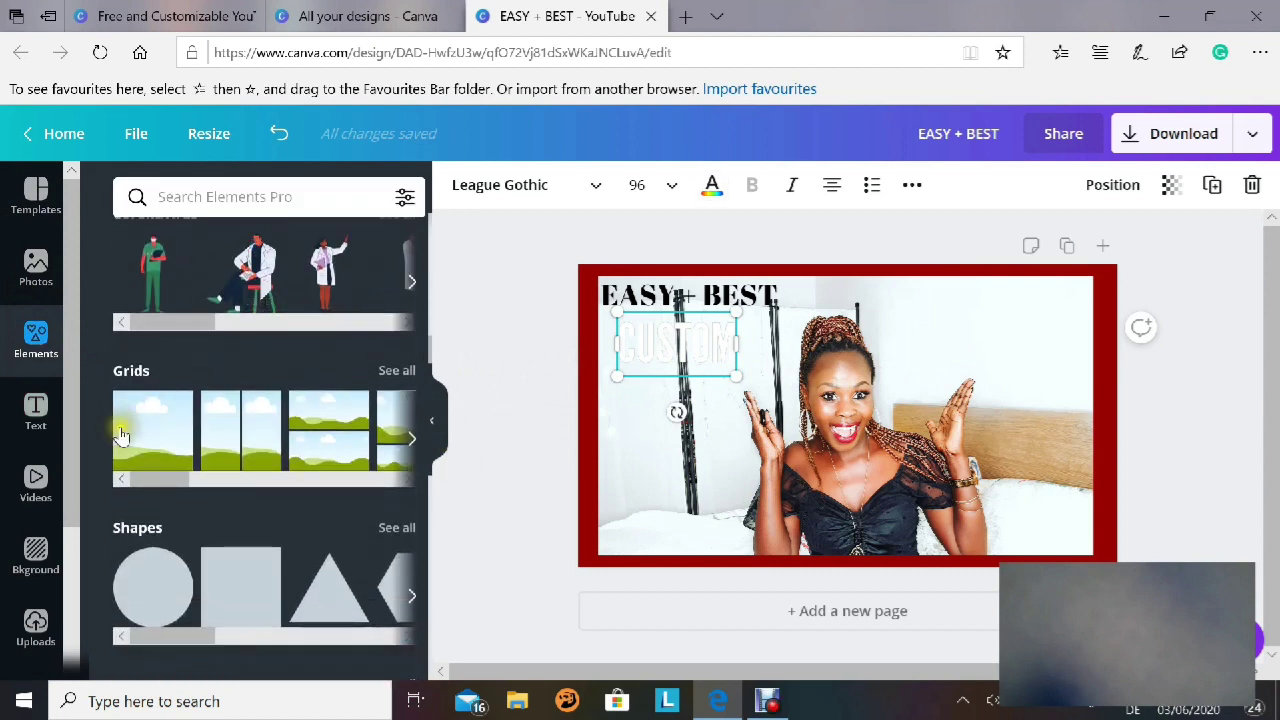
click(152, 436)
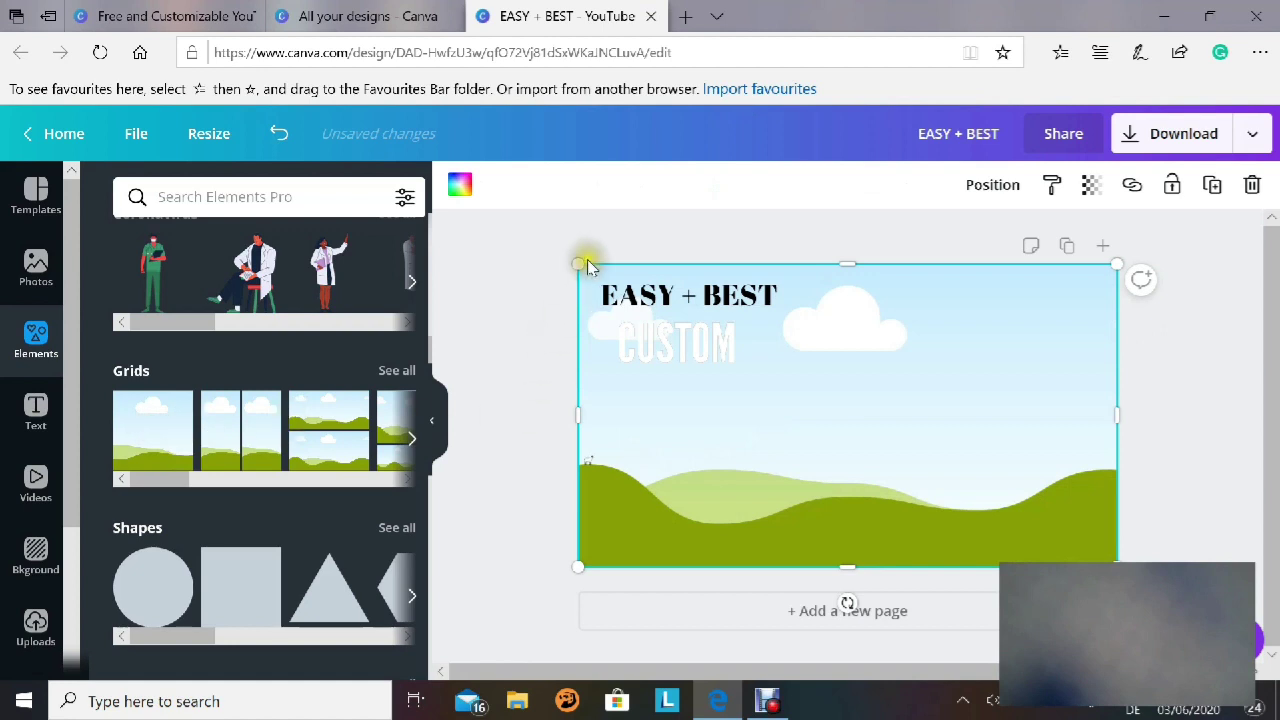
drag(578, 265, 823, 470)
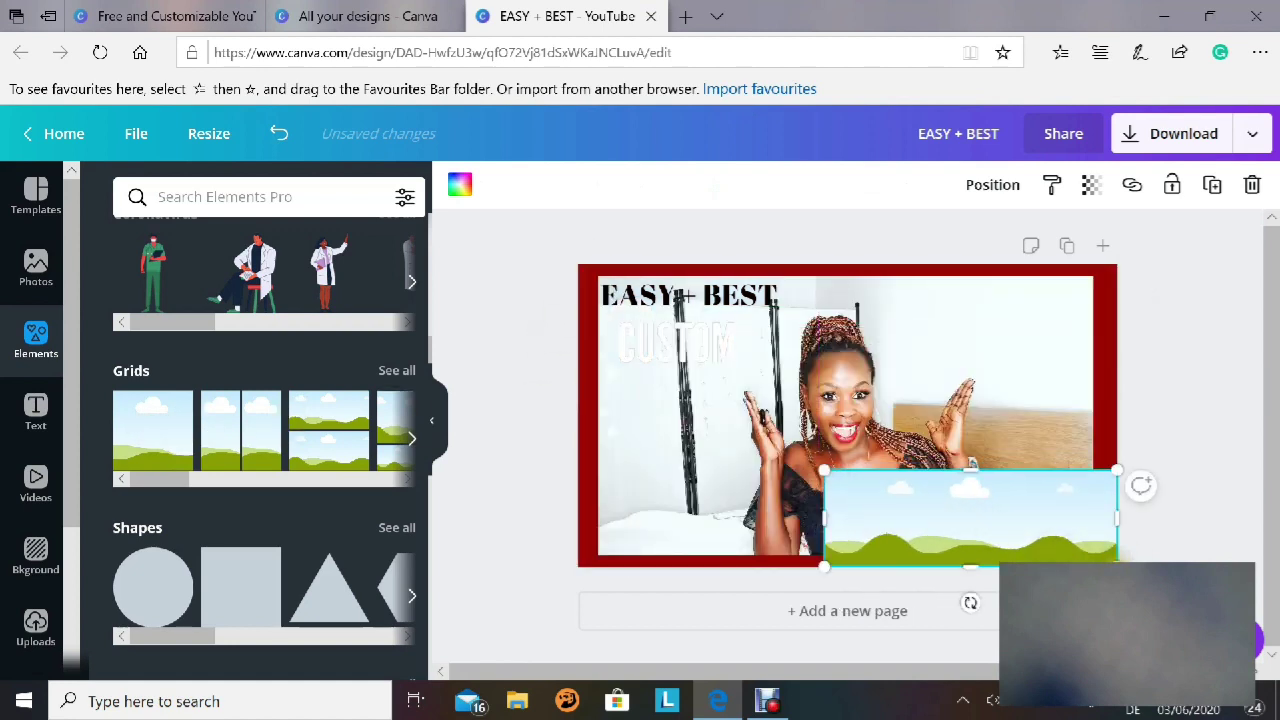
drag(1092, 557, 975, 522)
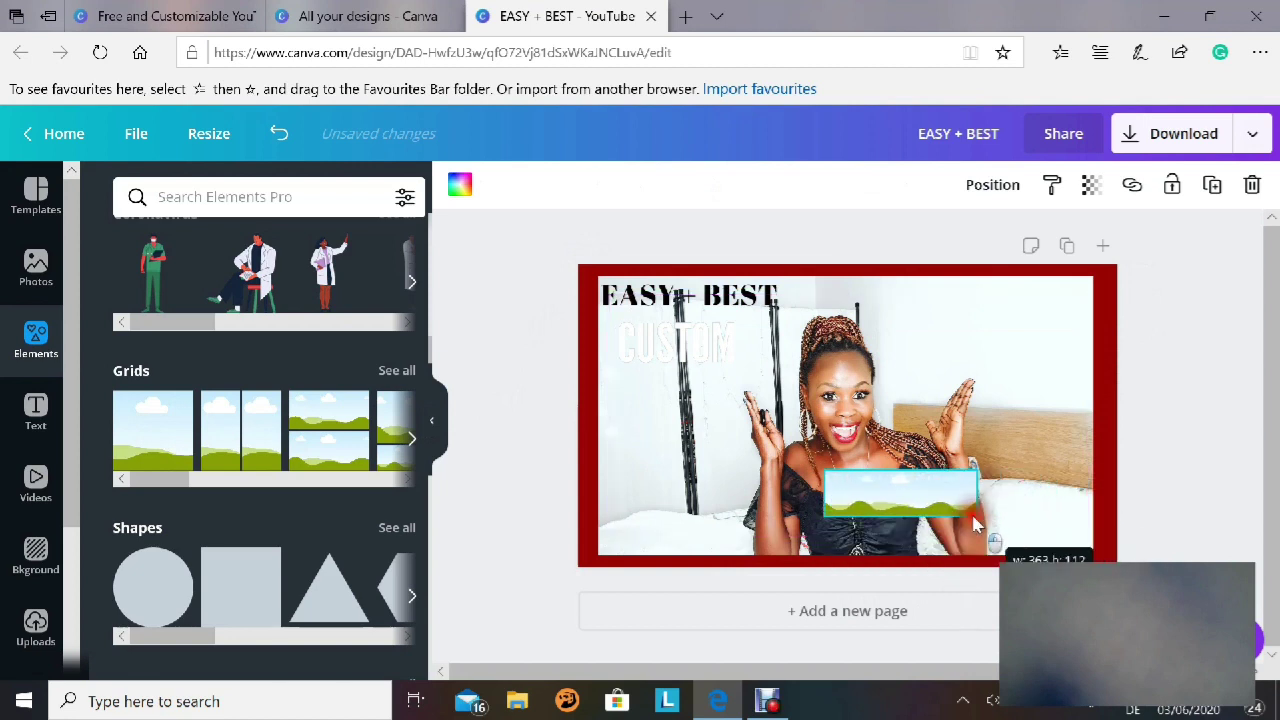
drag(899, 480, 698, 343)
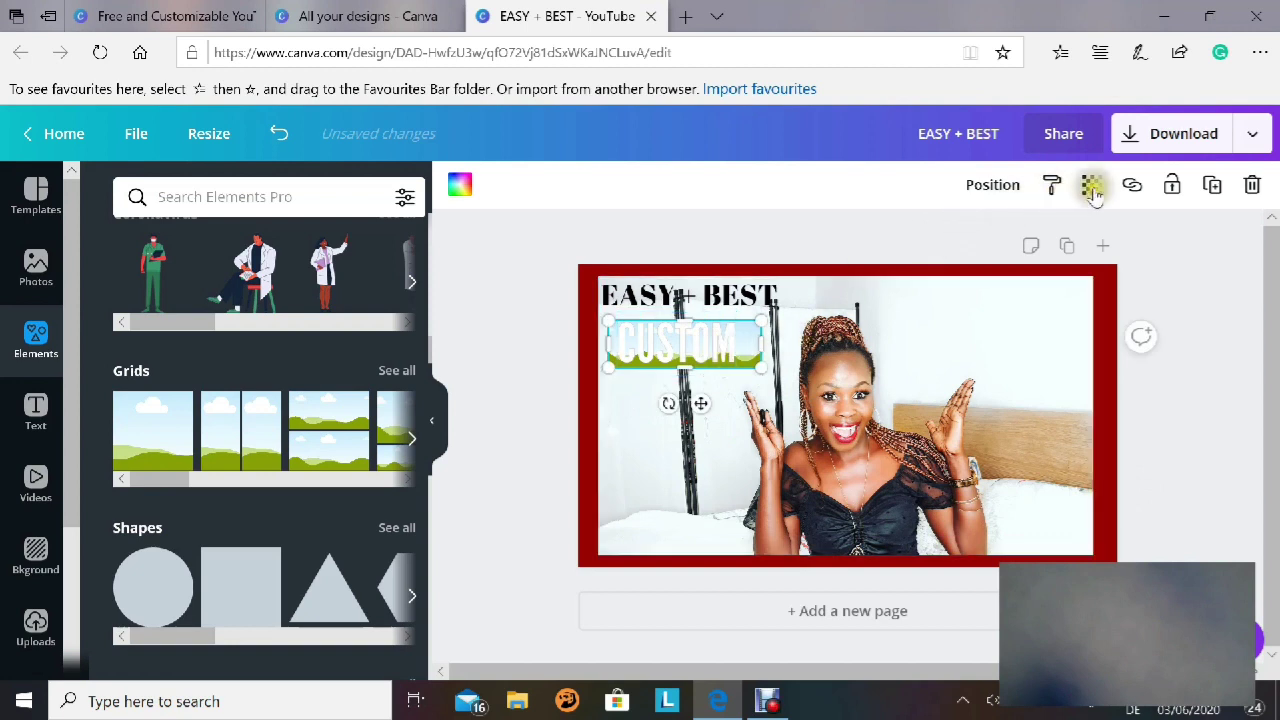
Fill the grid block behind "CUSTOM" with the default yellow colour.
click(460, 187)
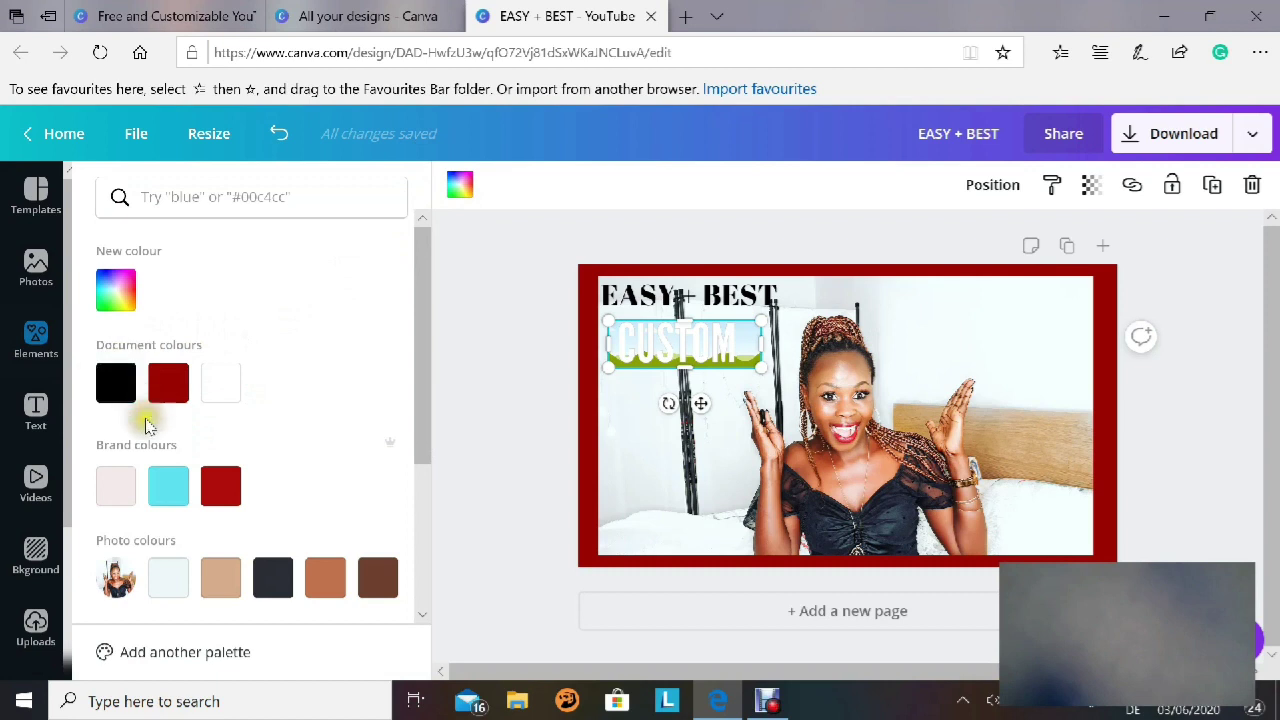
scroll(145, 425, down, 5)
click(273, 580)
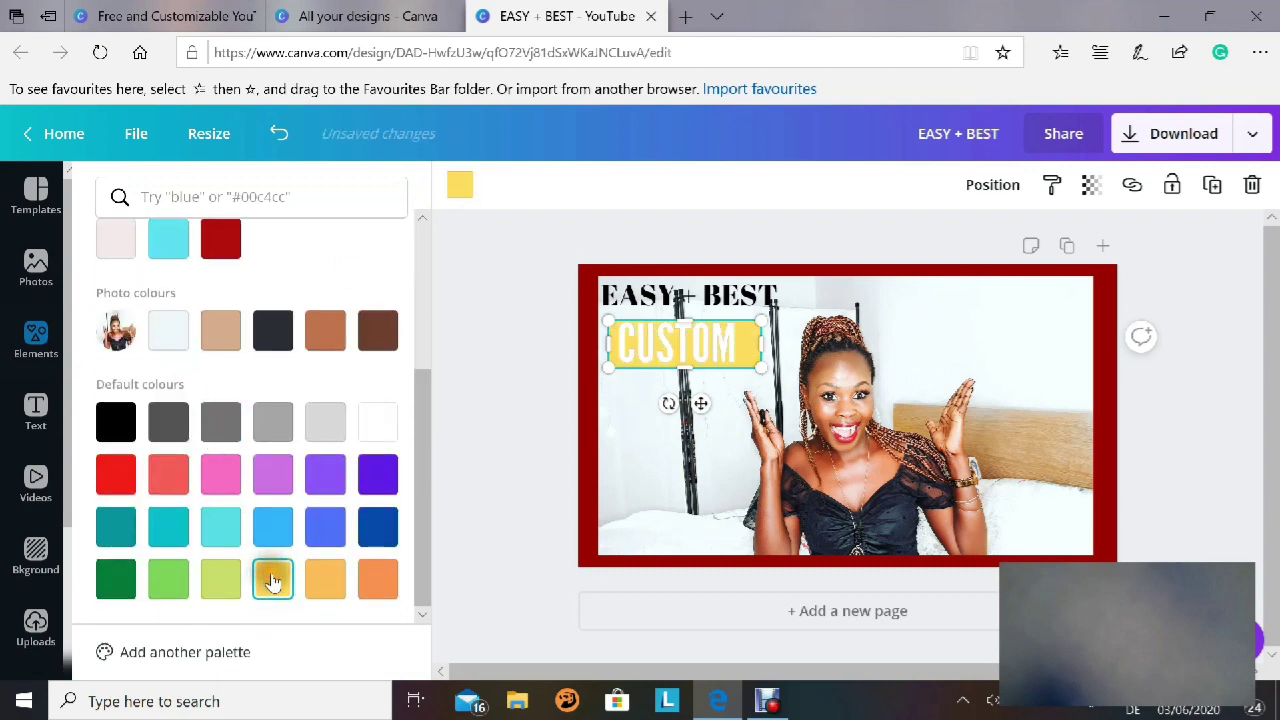
Move the white "CUSTOM" aside, nudge the black one, and lay the white text back over it slightly to the right as a shadow effect.
click(670, 360)
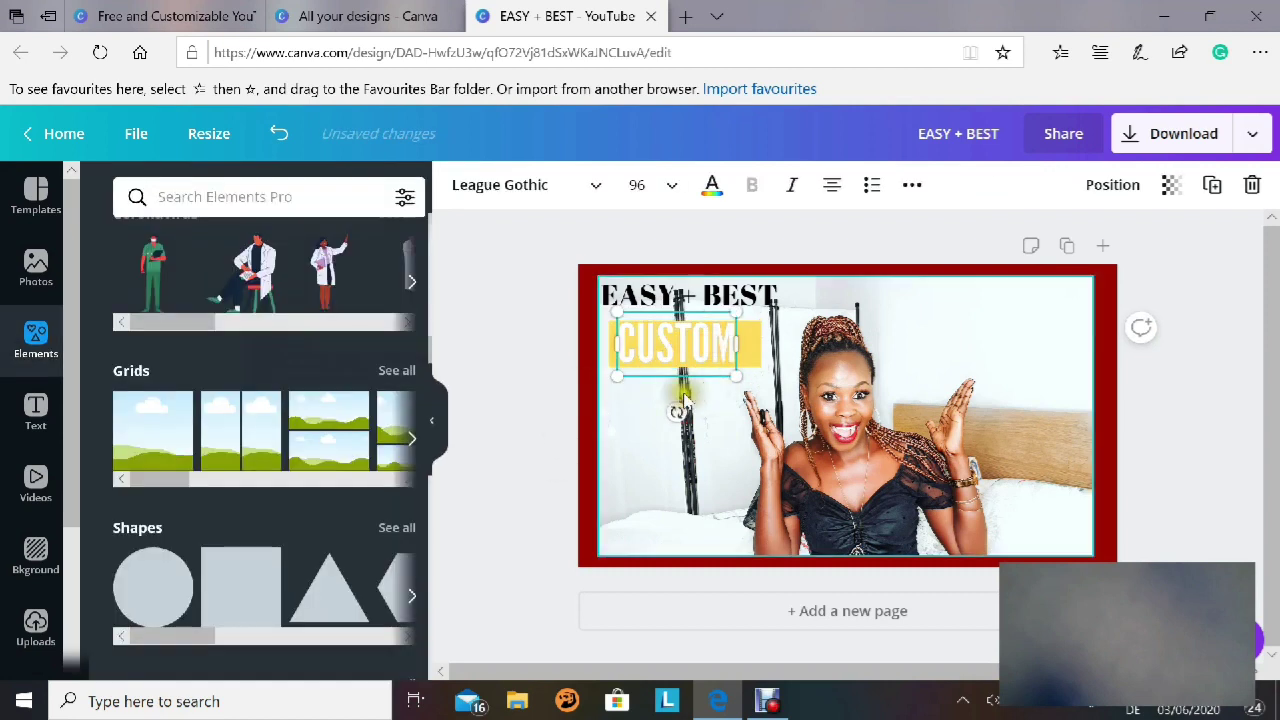
drag(688, 388, 700, 415)
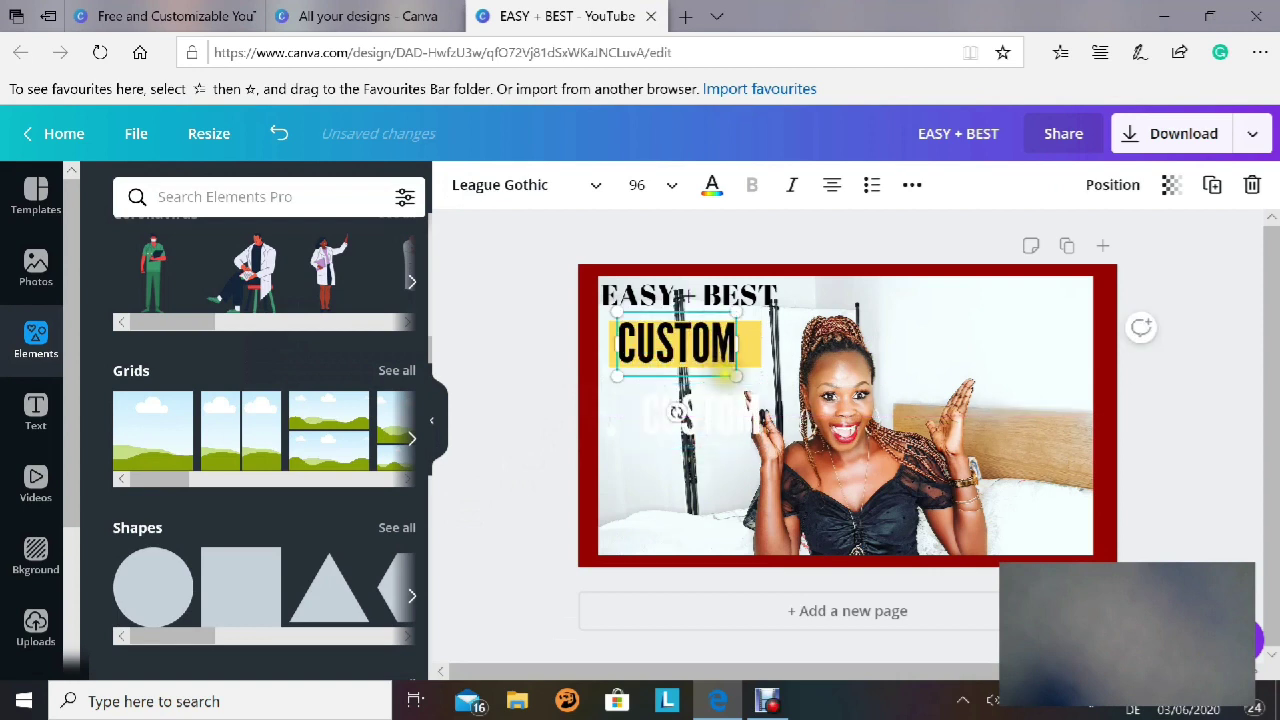
drag(663, 377, 666, 376)
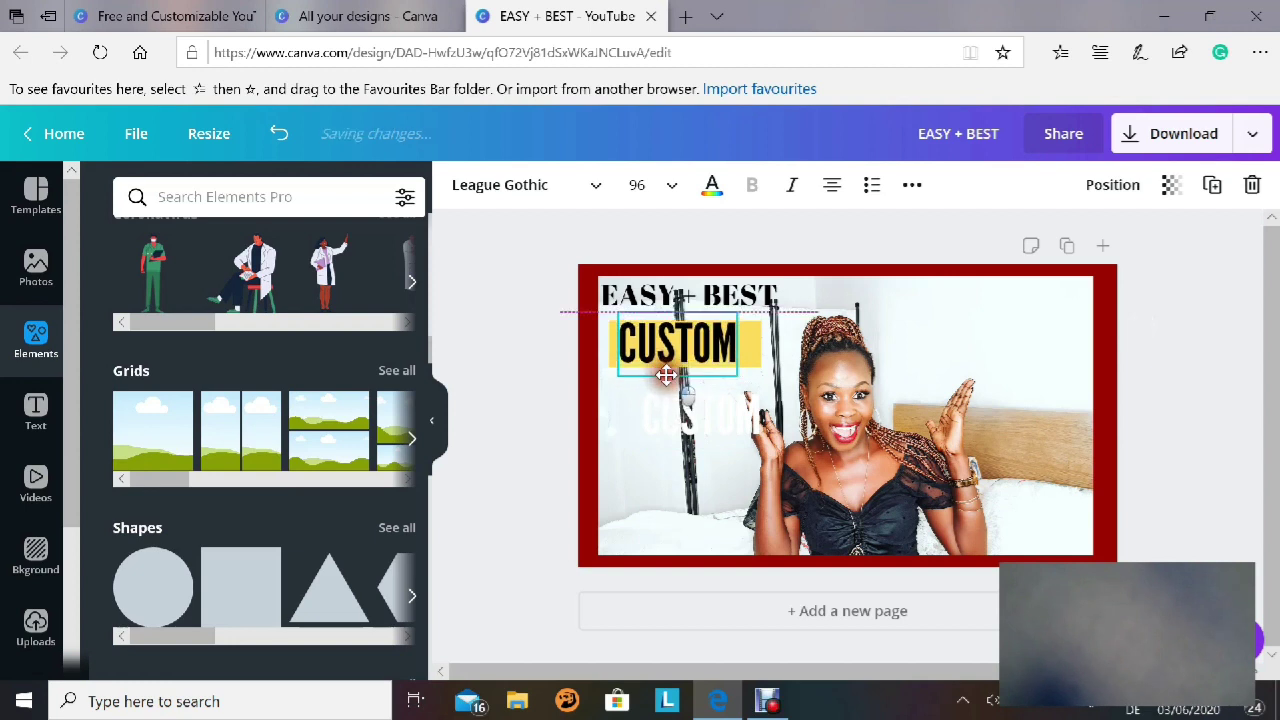
drag(714, 410, 710, 349)
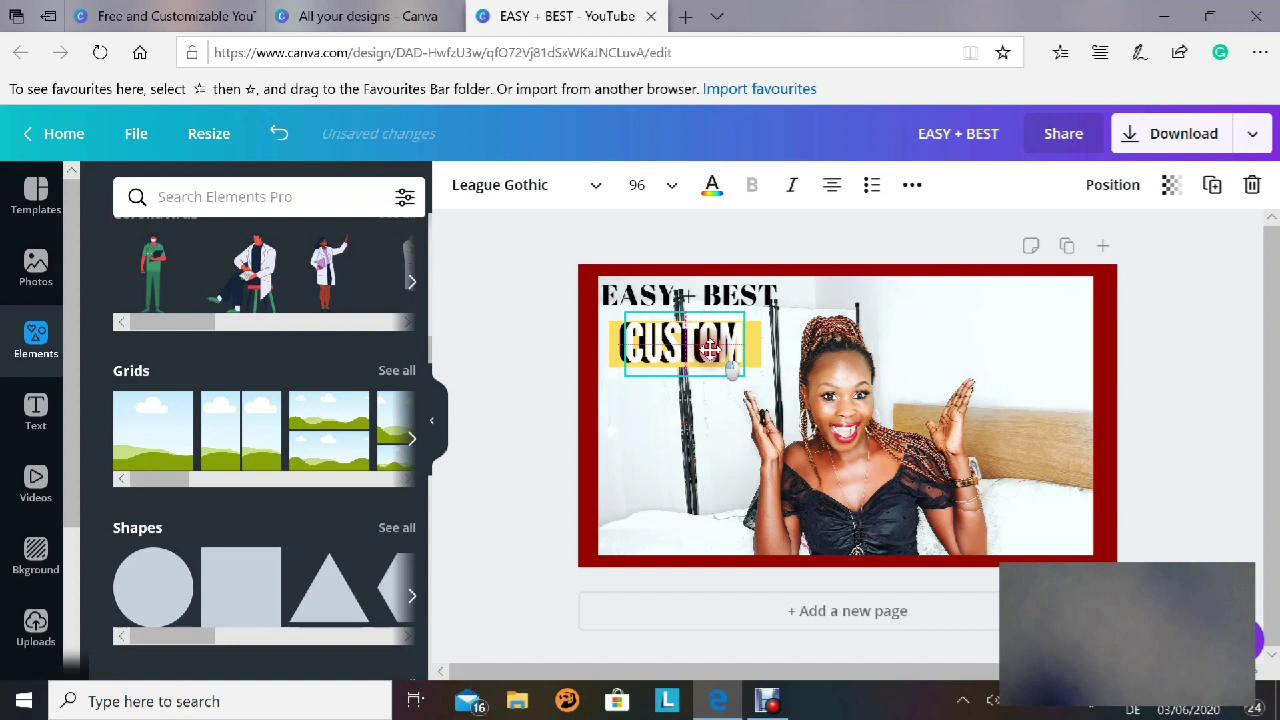
drag(710, 349, 711, 350)
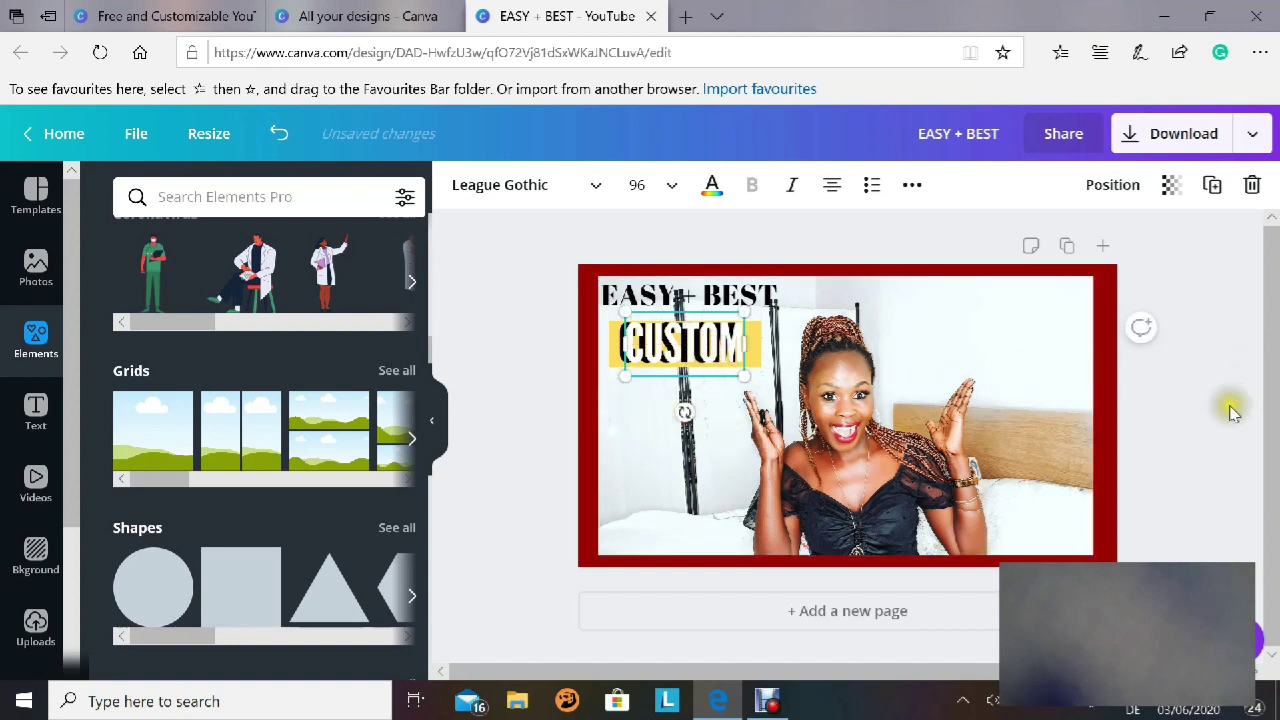
Change the white "CUSTOM" text to the orange-brown shade from the photo colours.
click(710, 186)
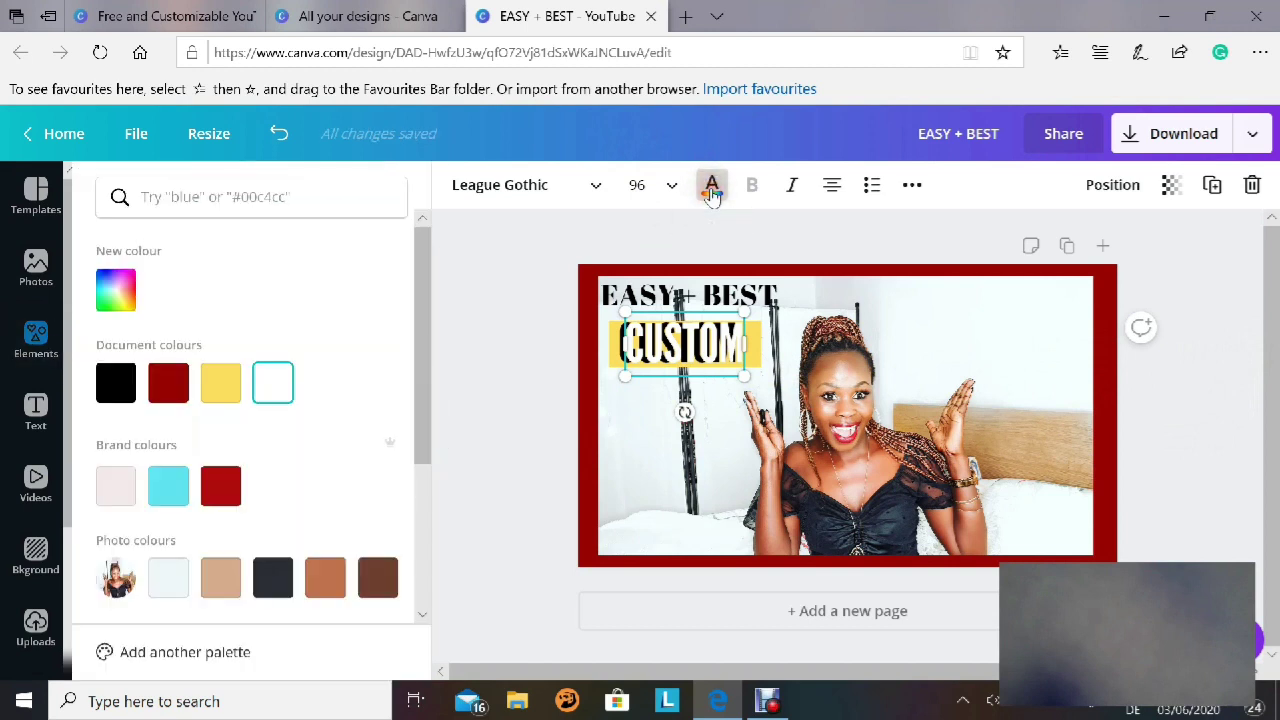
scroll(240, 486, down, 1)
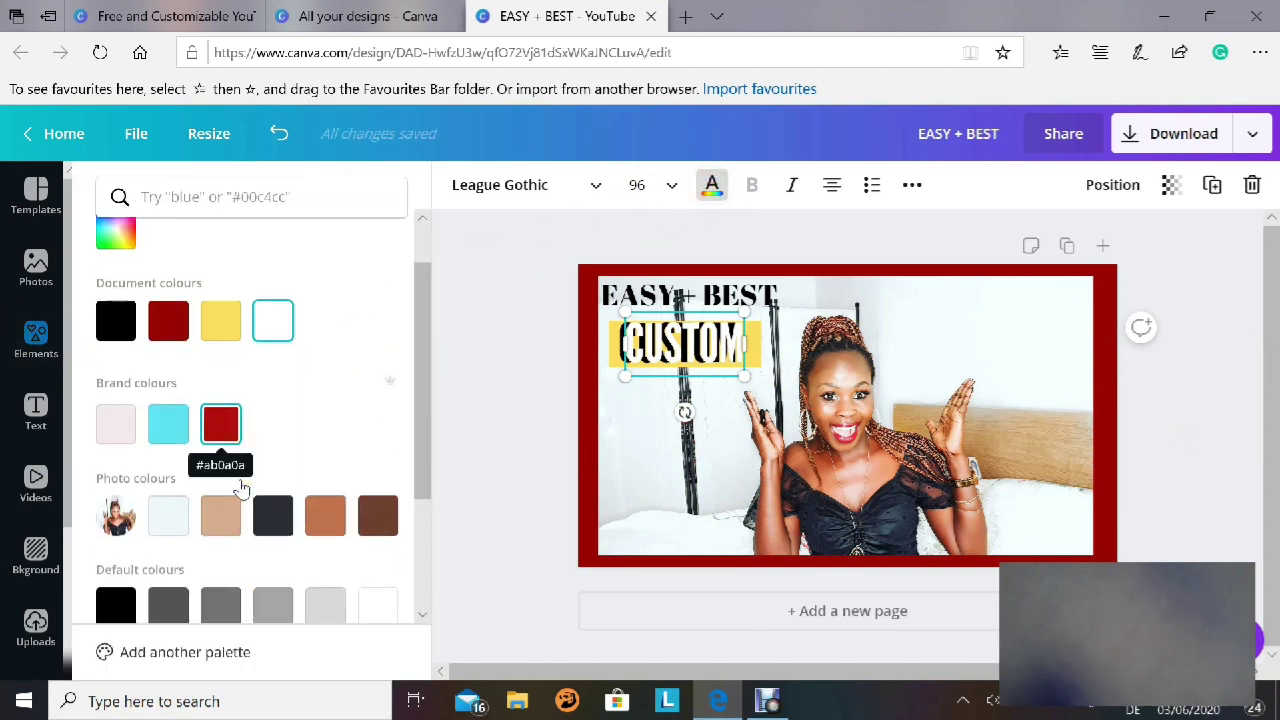
click(331, 520)
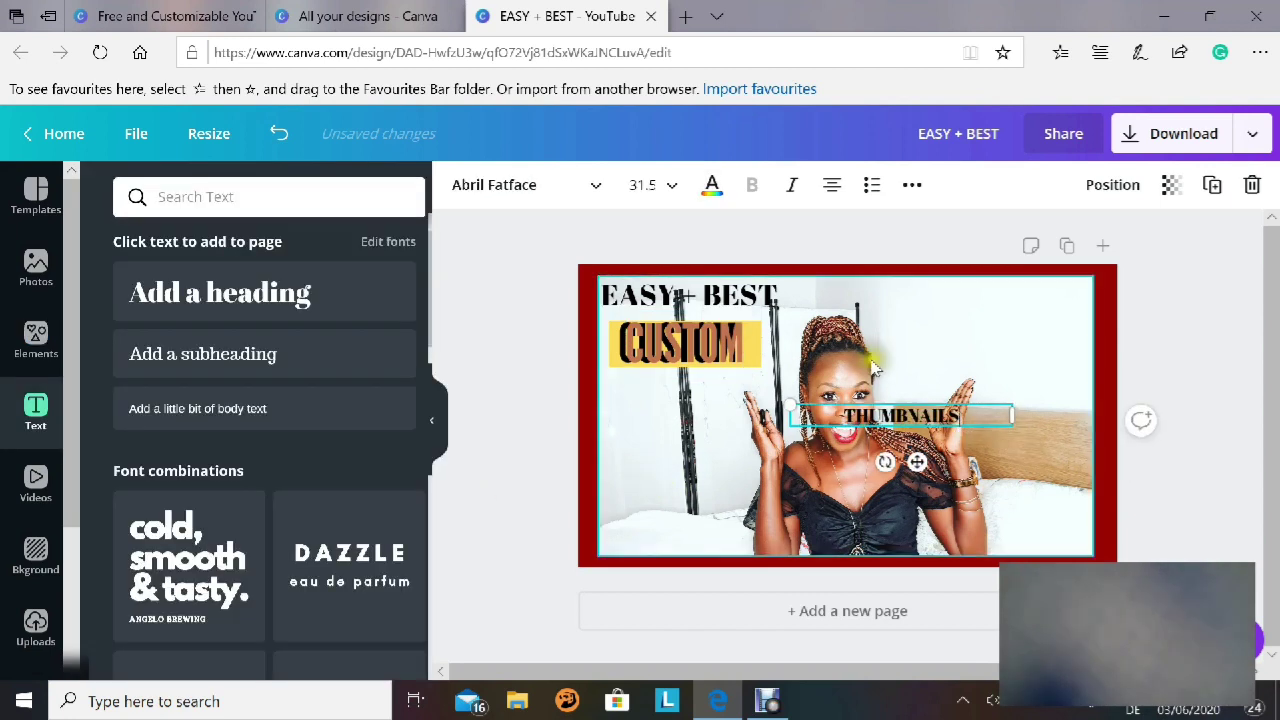
Set the "THUMBNAILS" heading to size 72 and widen its text box so the word fits on one line.
click(662, 186)
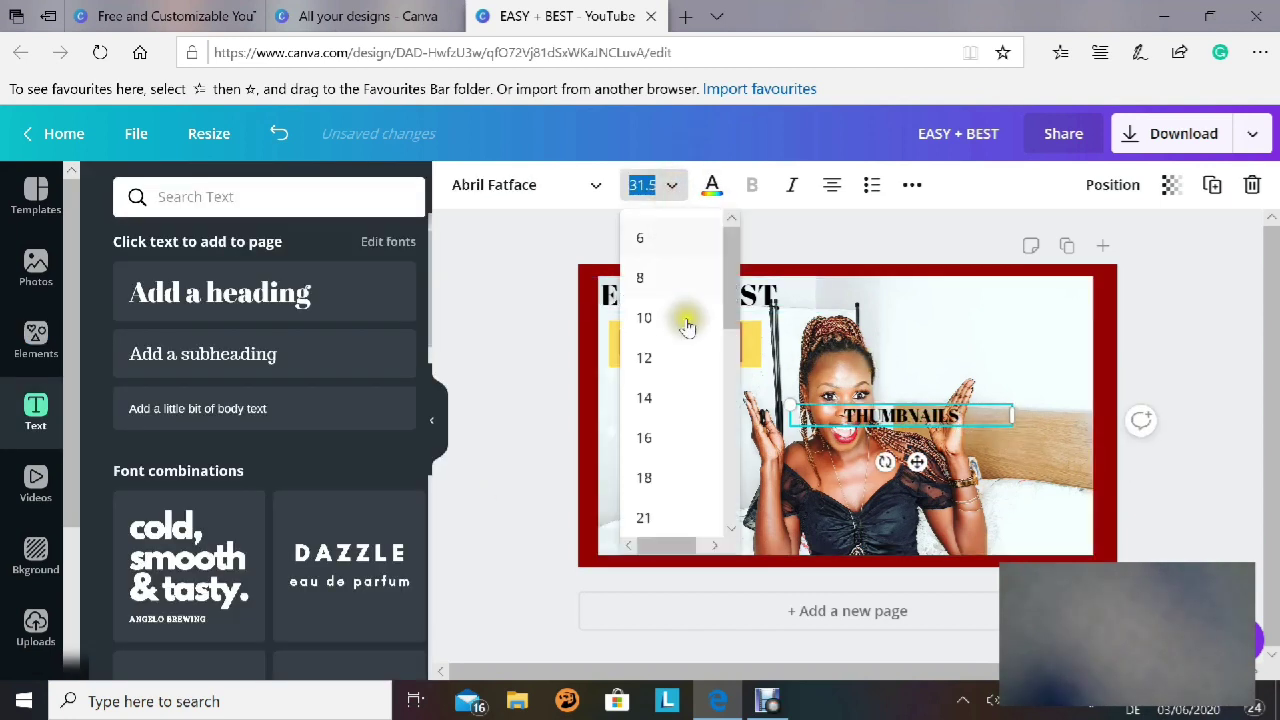
scroll(689, 350, down, 5)
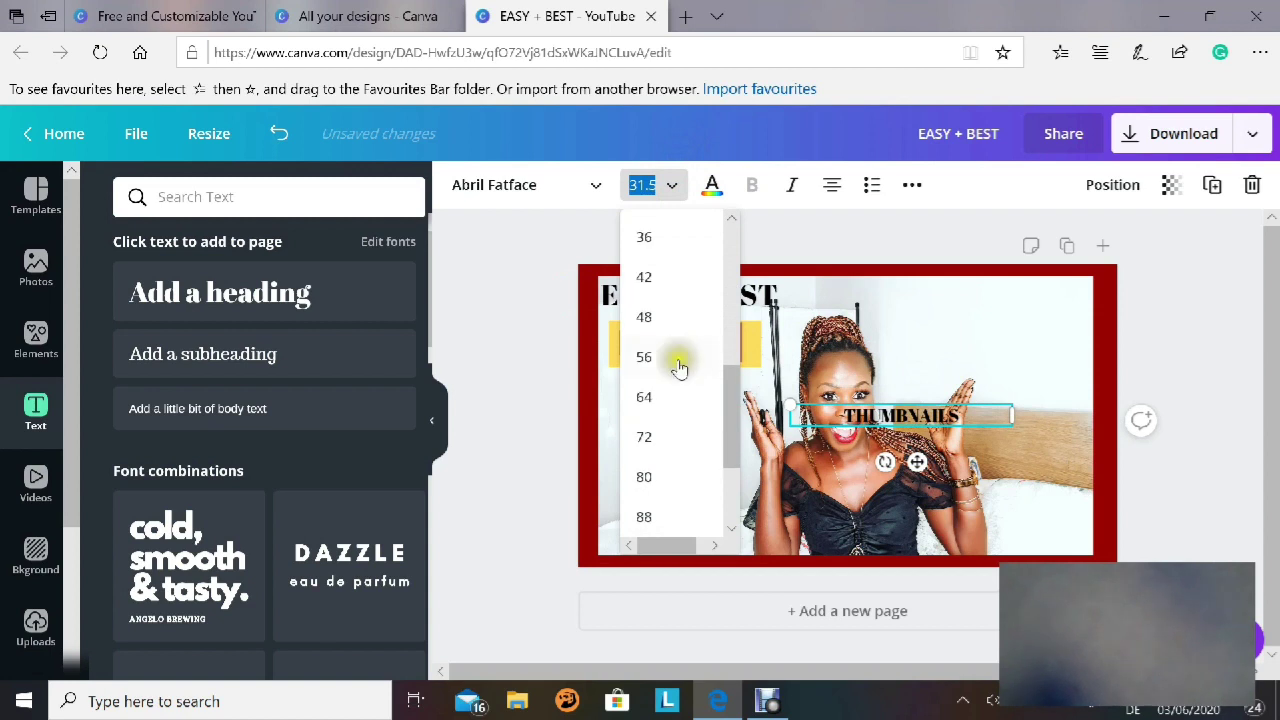
click(648, 438)
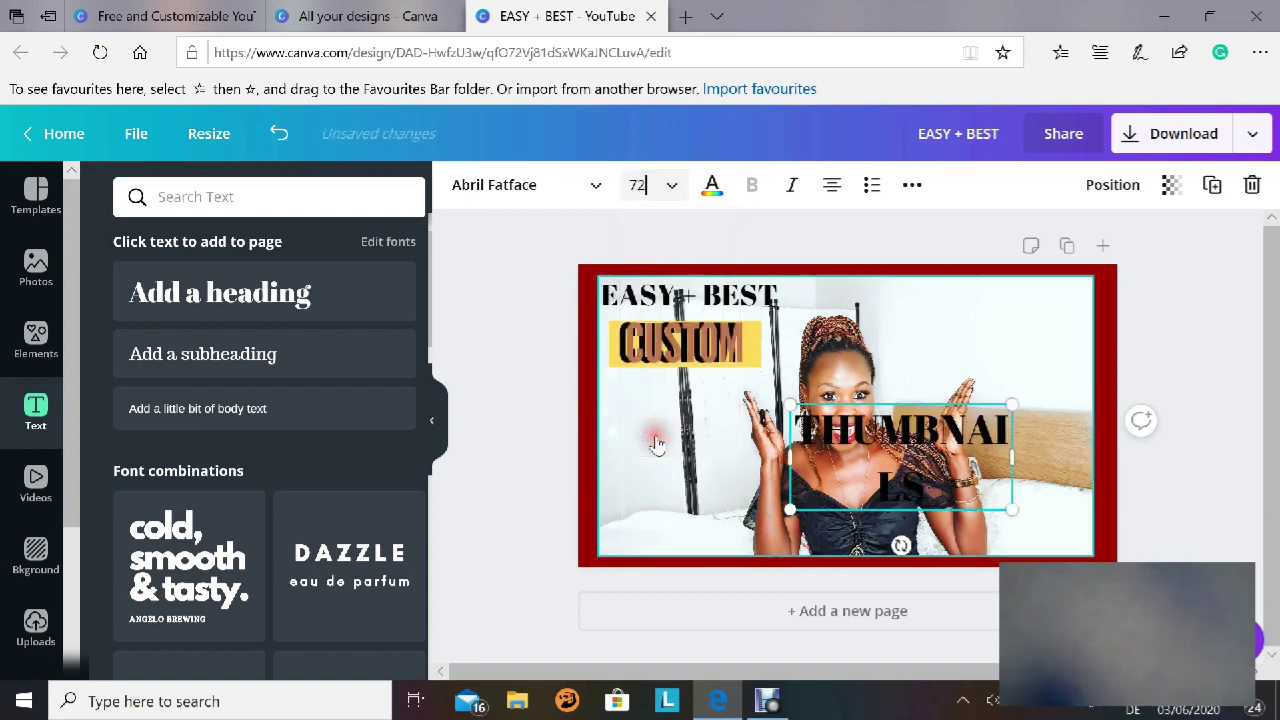
drag(1013, 462, 1068, 444)
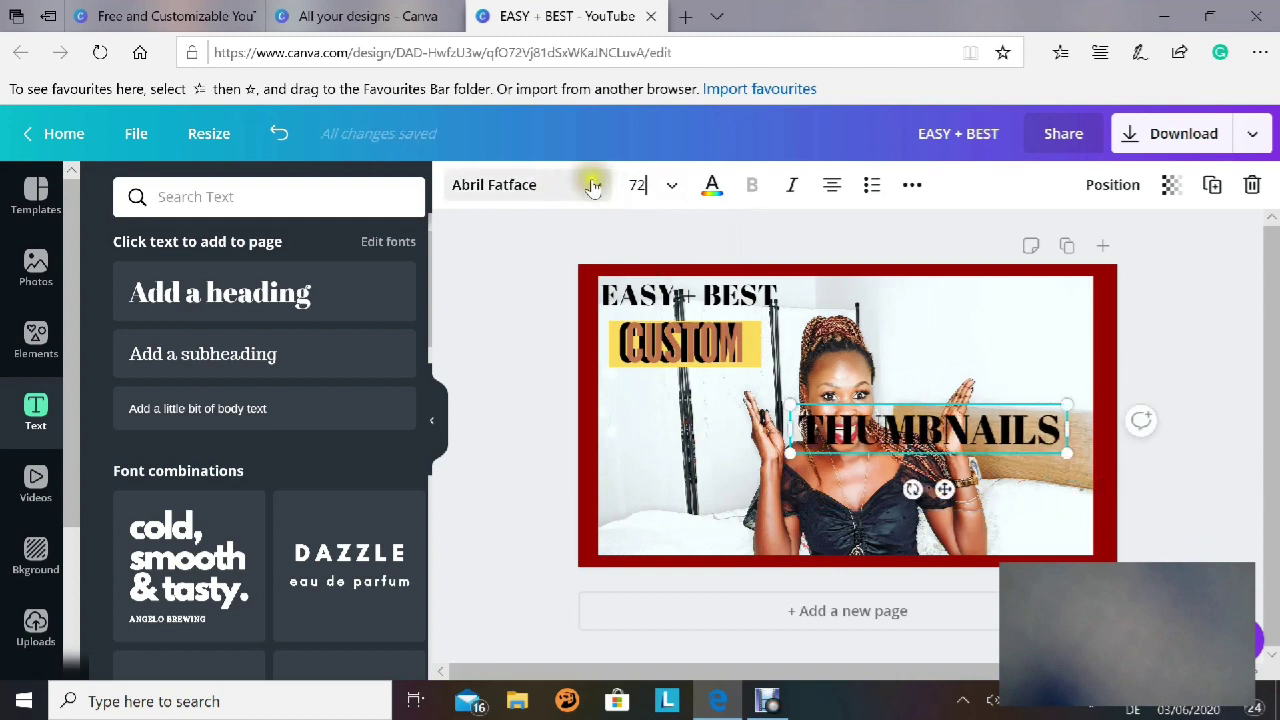
Change the "THUMBNAILS" font to League Gothic, enlarge it to about size 122, and move it beneath "CUSTOM".
click(597, 190)
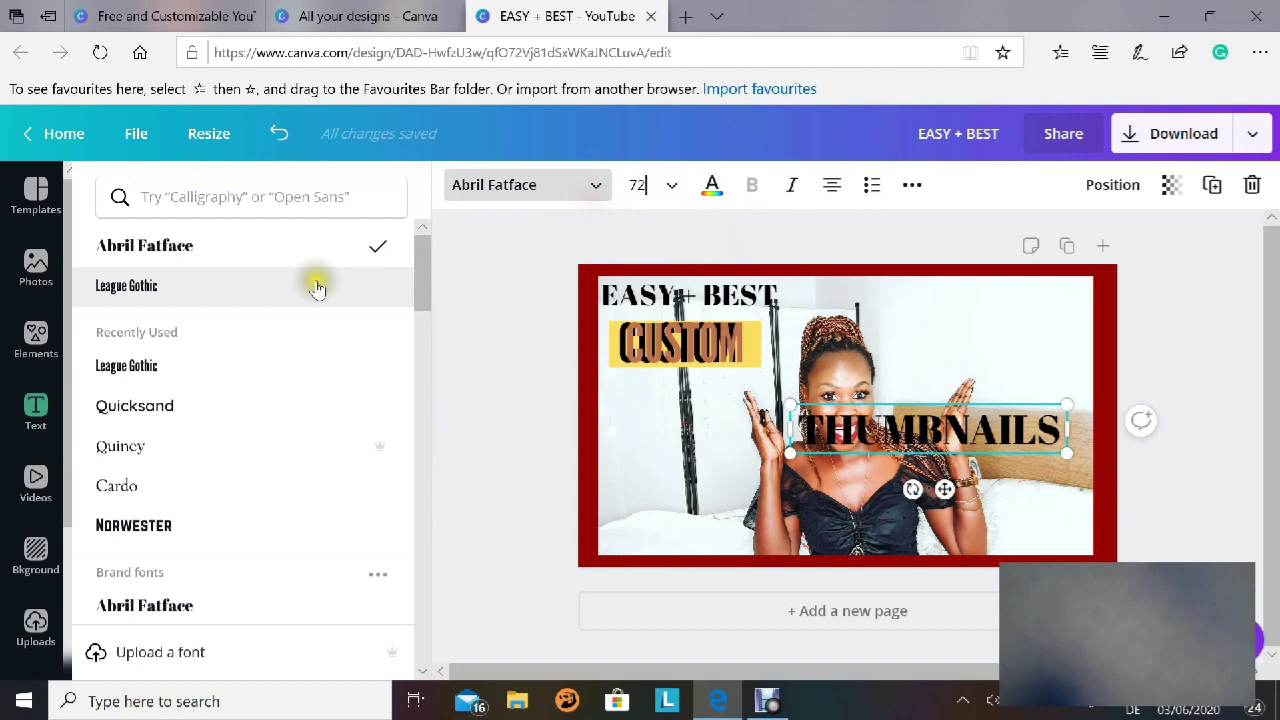
click(222, 300)
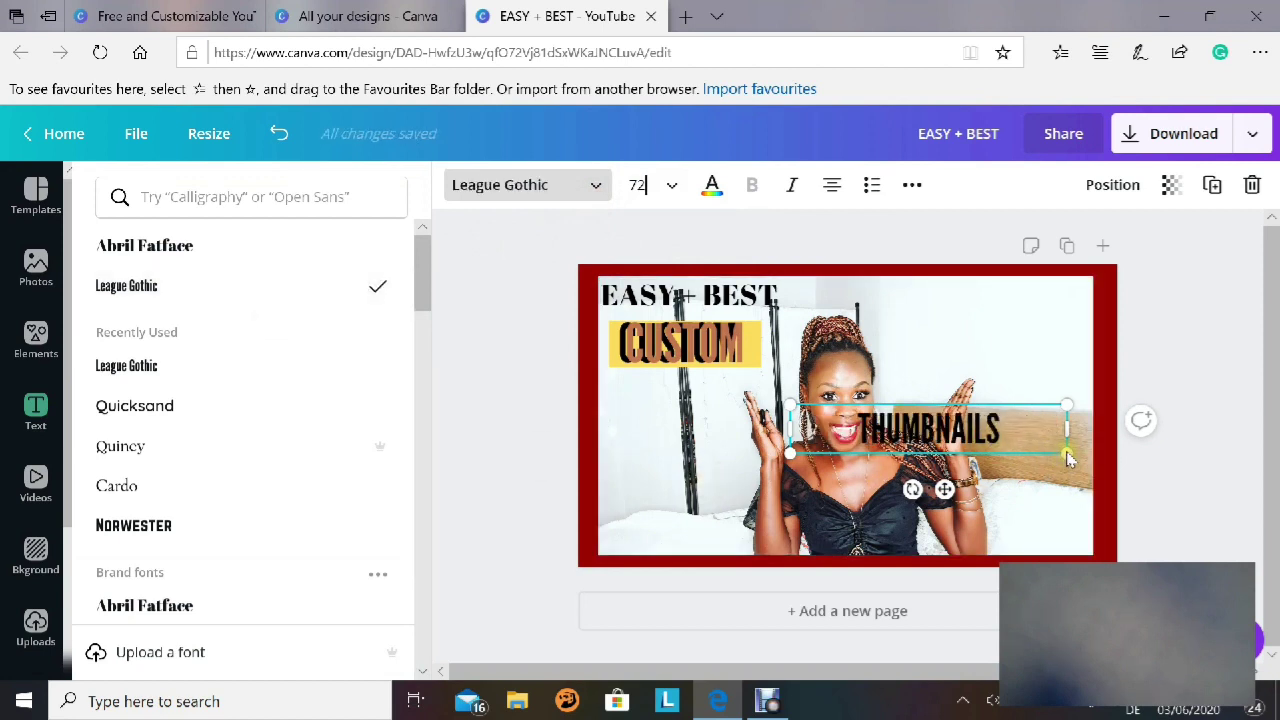
drag(1075, 470, 1255, 580)
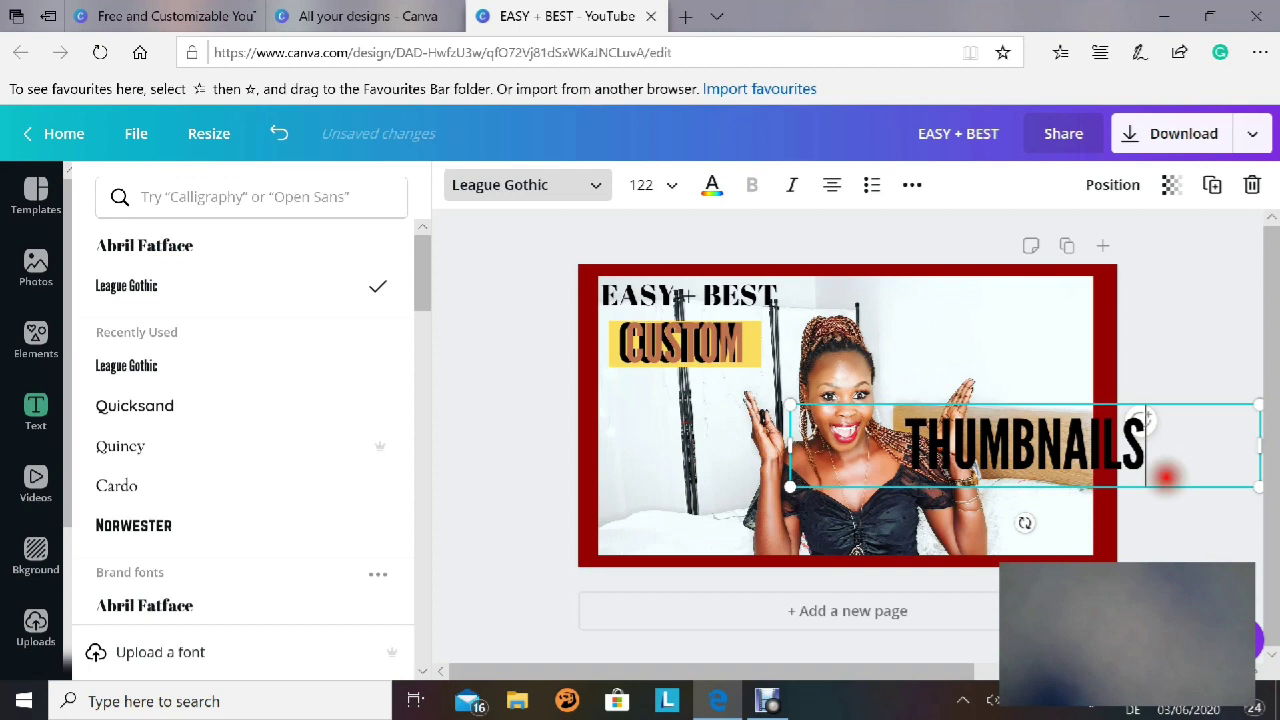
double_click(1165, 477)
click(1165, 477)
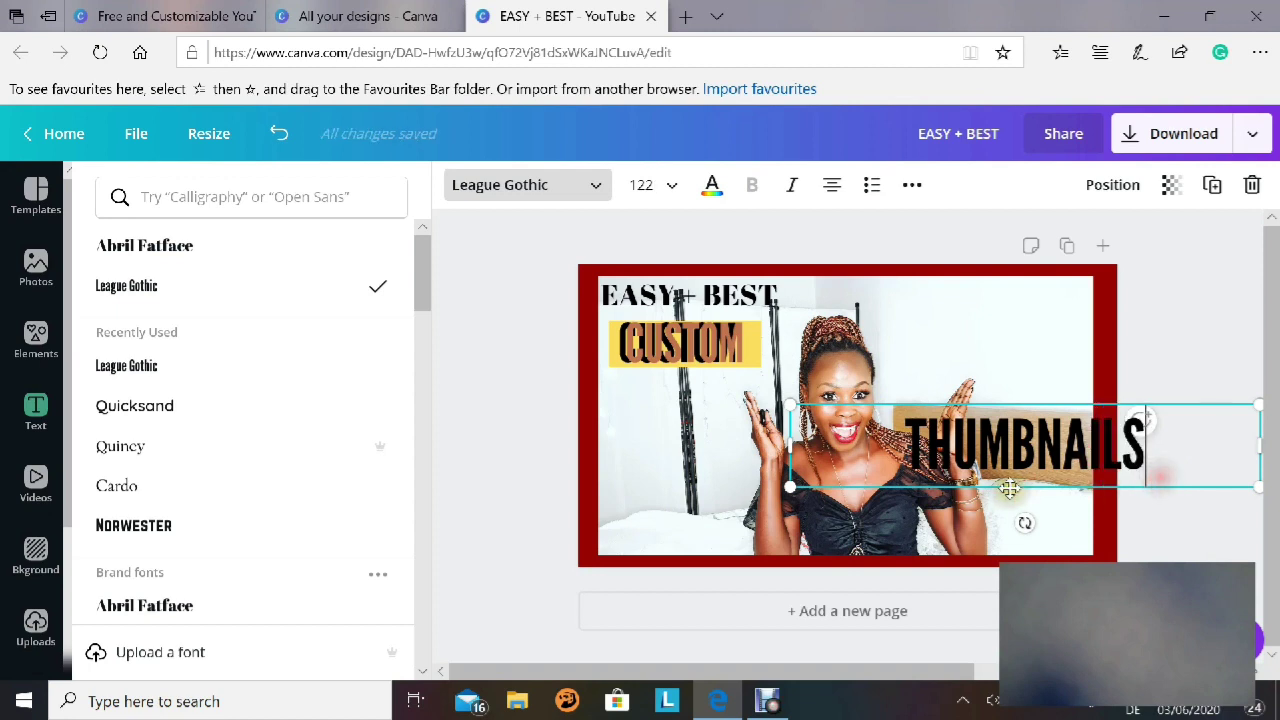
drag(1012, 488, 706, 454)
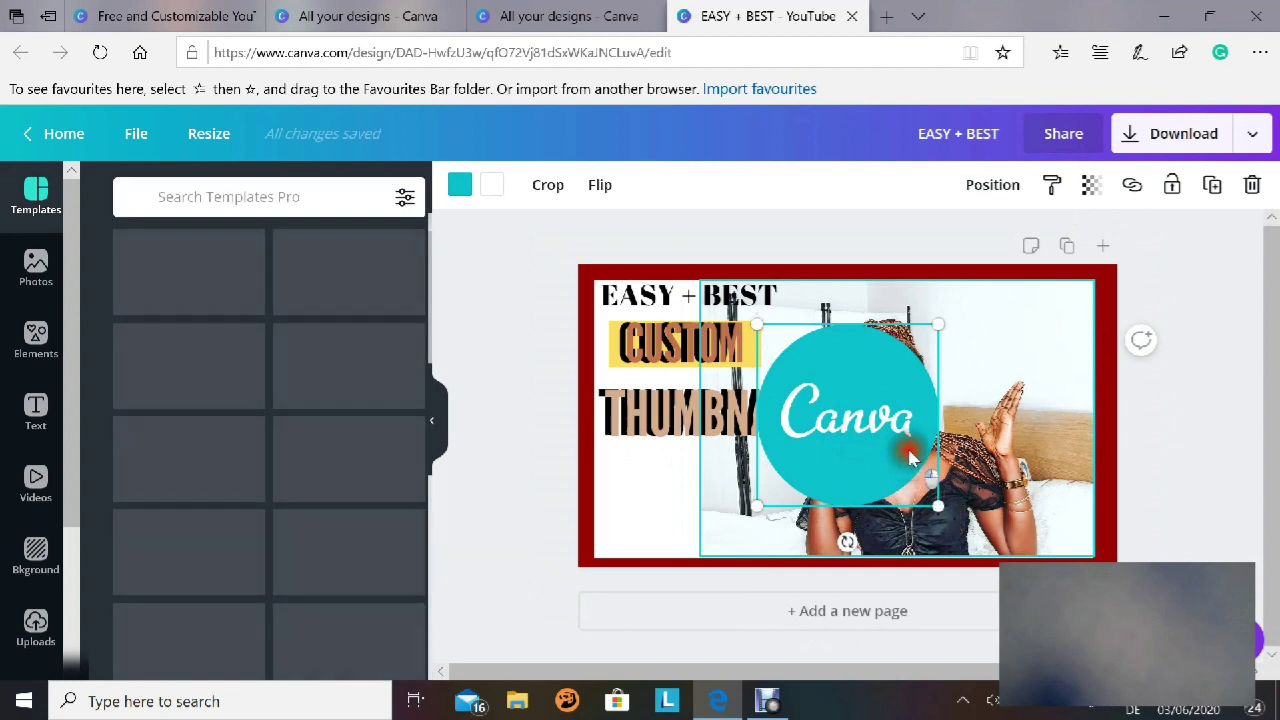
Move the round Canva logo to the photo's upper-right corner above the raised hand and adjust its size to fit there.
drag(903, 428, 1058, 342)
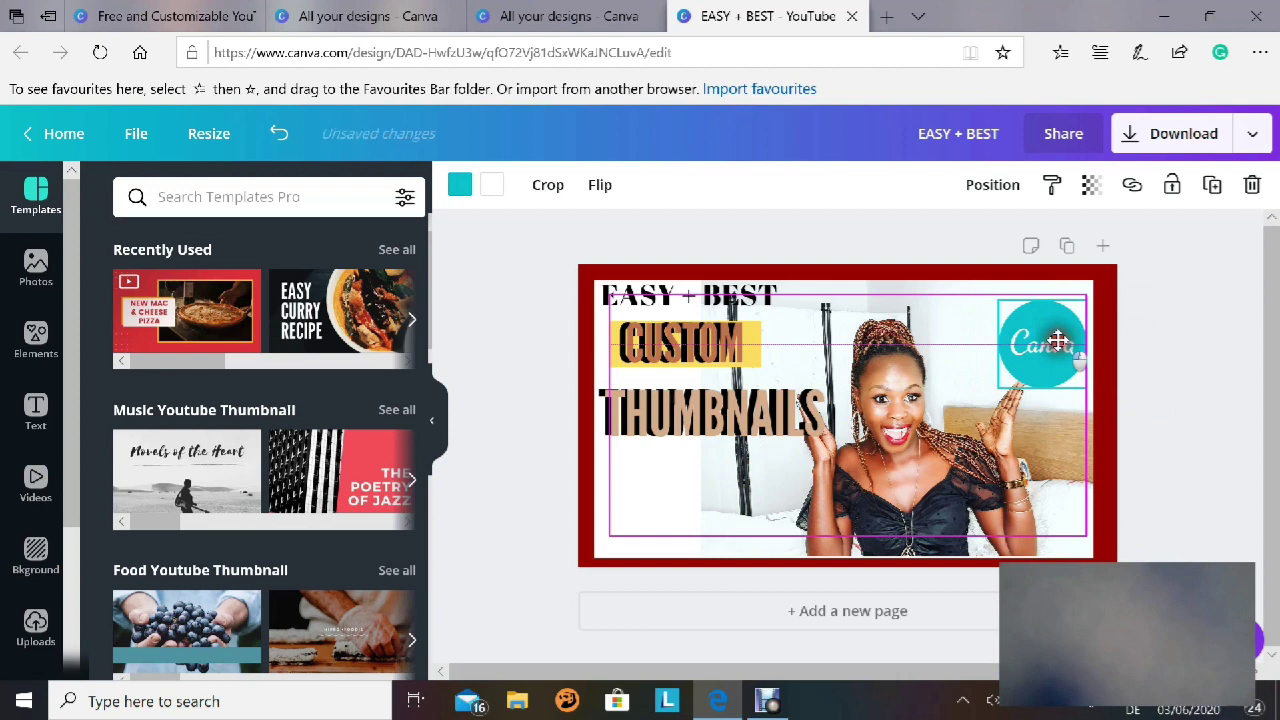
drag(1058, 341, 1058, 342)
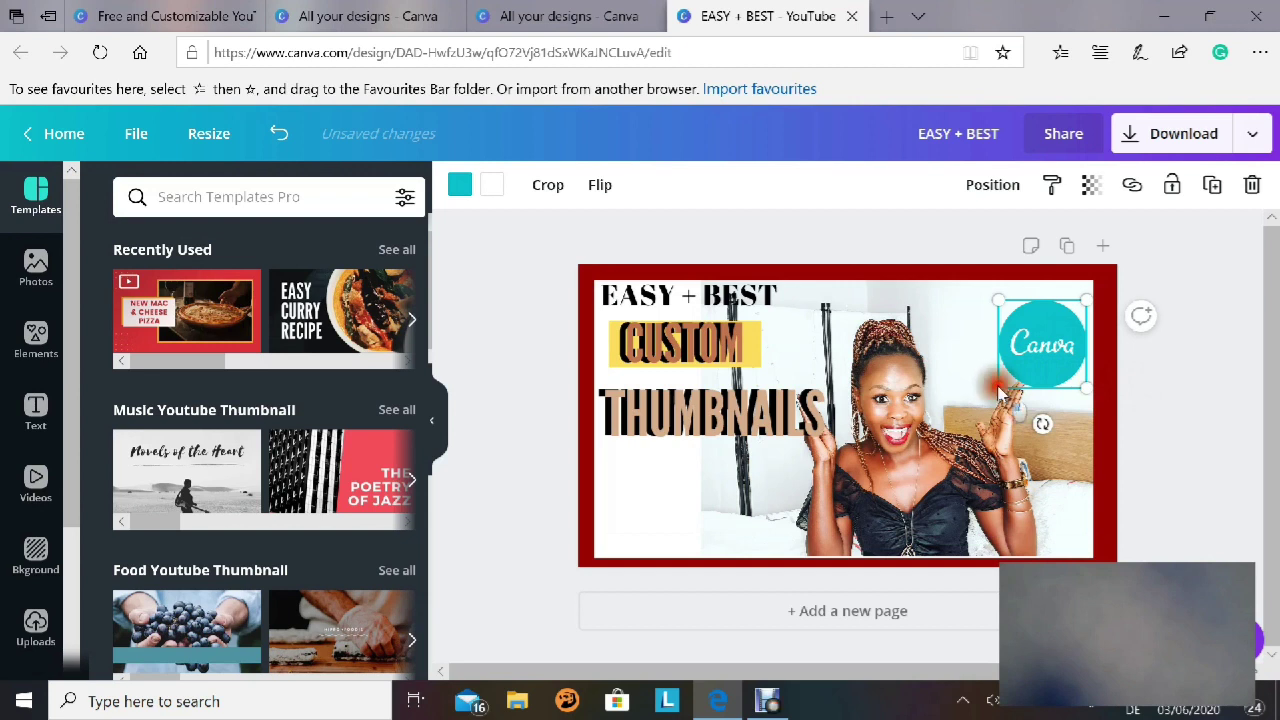
drag(1000, 393, 979, 408)
drag(1032, 363, 1053, 327)
click(1200, 362)
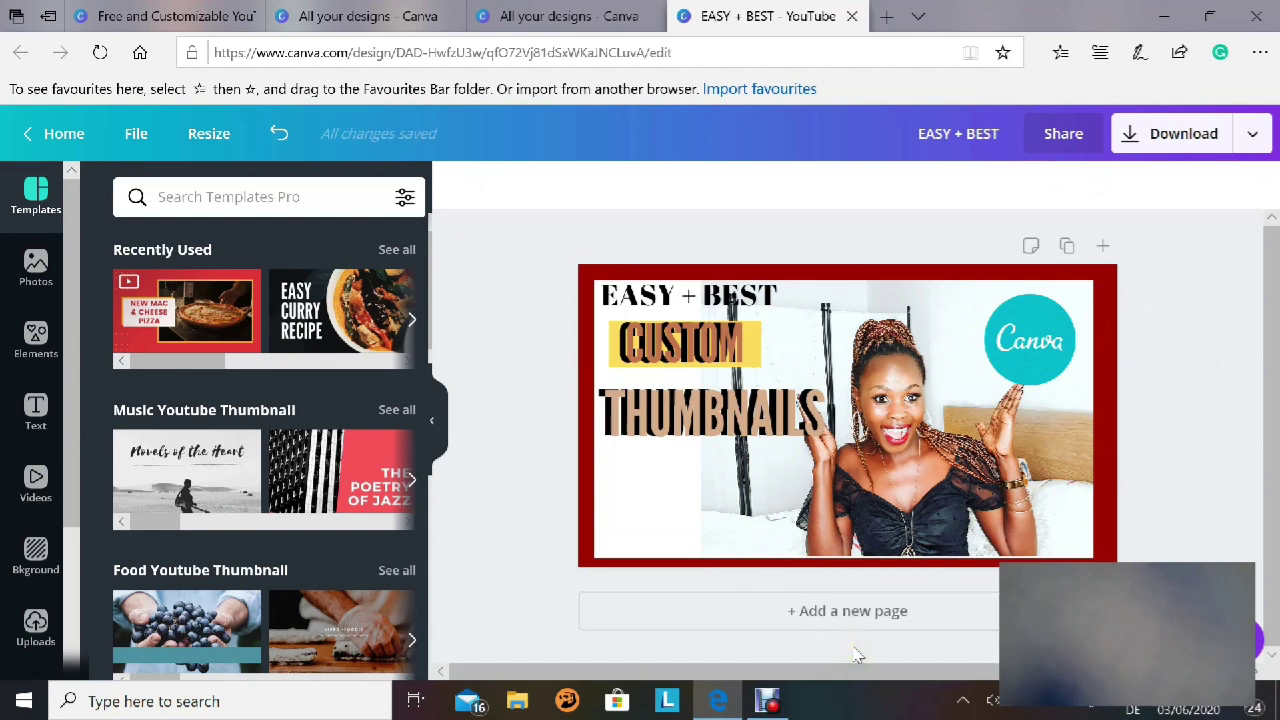
Move the "THUMBNAILS" text lower and add the red YouTube play image from the uploads to the thumbnail.
click(730, 435)
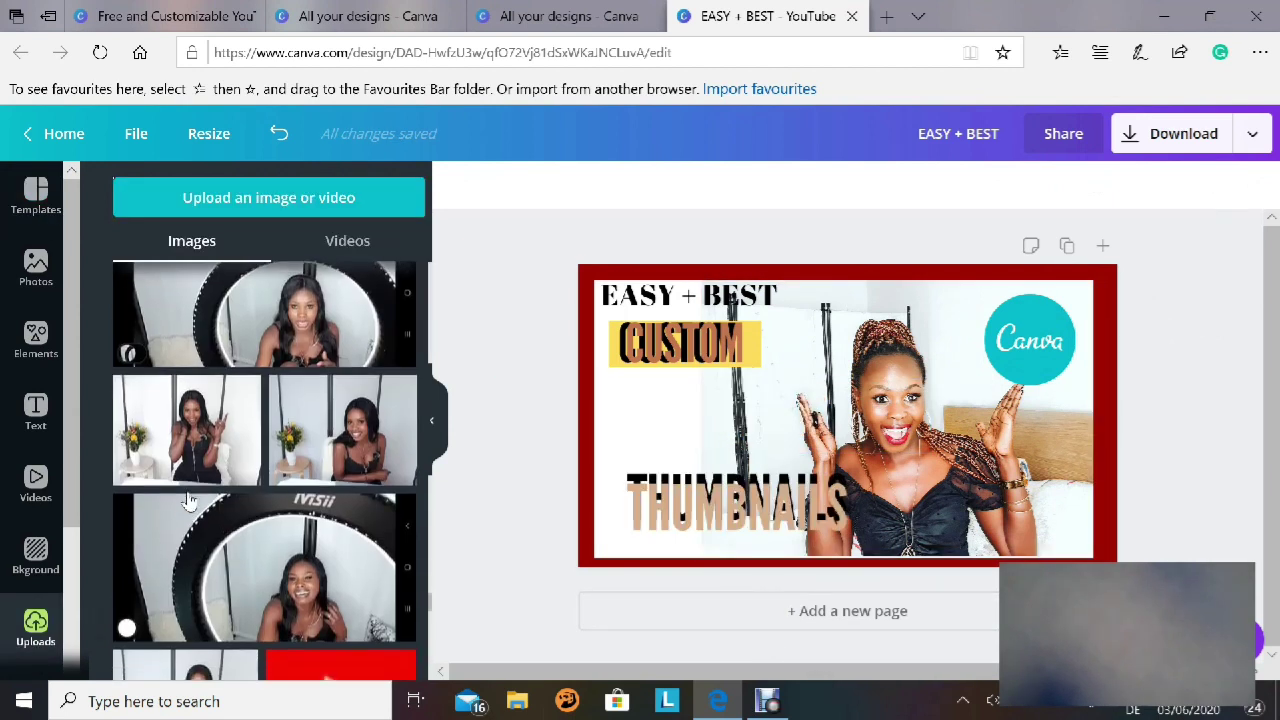
scroll(286, 634, down, 5)
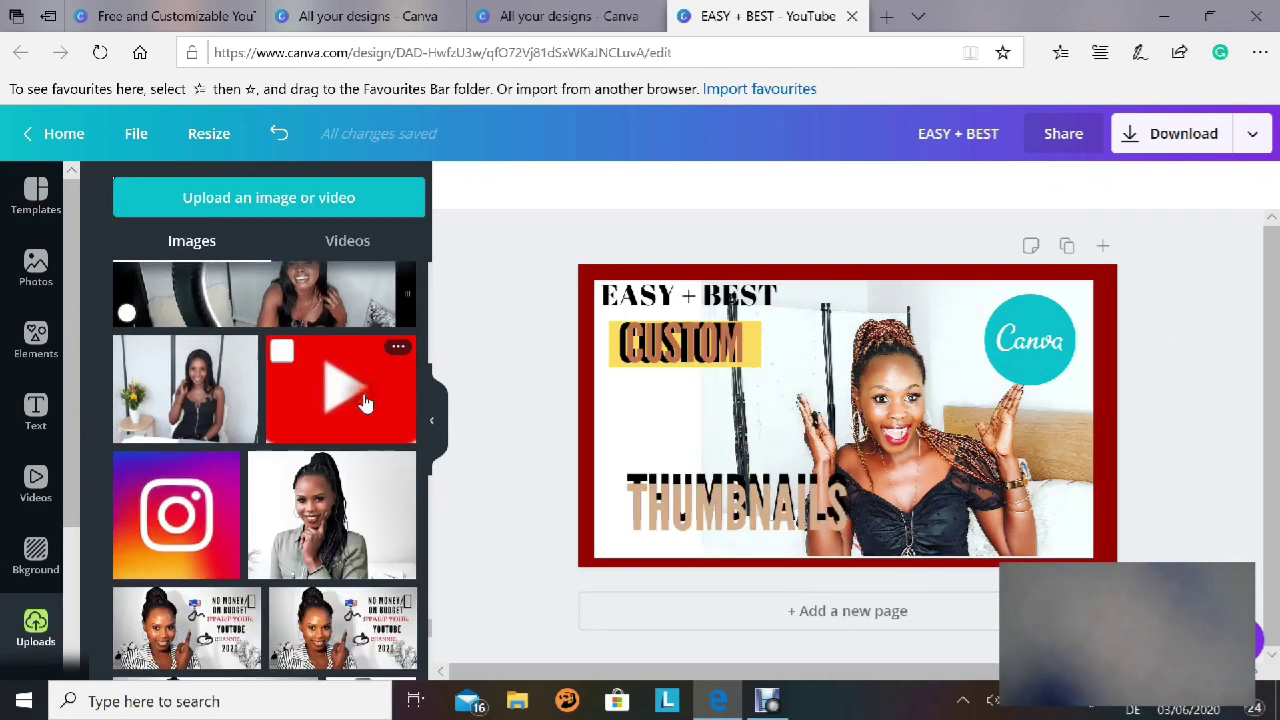
click(365, 403)
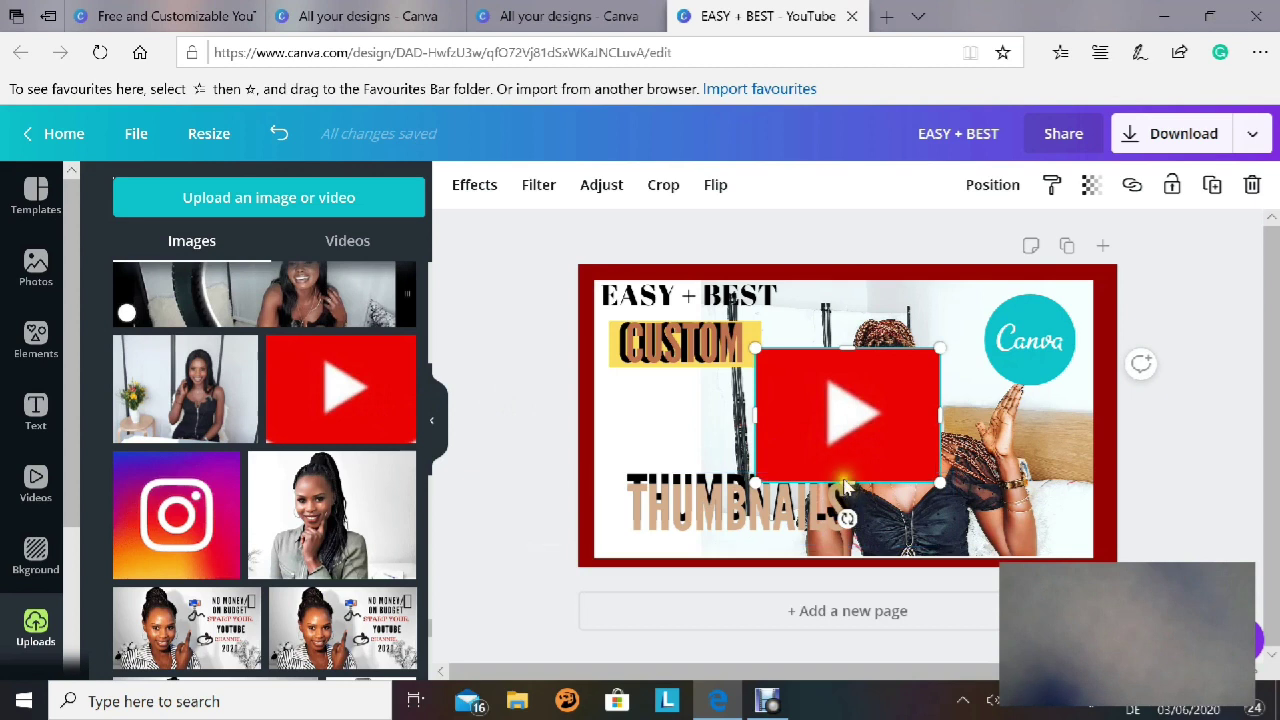
key(ctrl+z)
Add the recently used black-bordered frame, shrink it to about 149 × 207, put the YouTube image in it, and place it between "CUSTOM" and "THUMBNAILS".
click(35, 340)
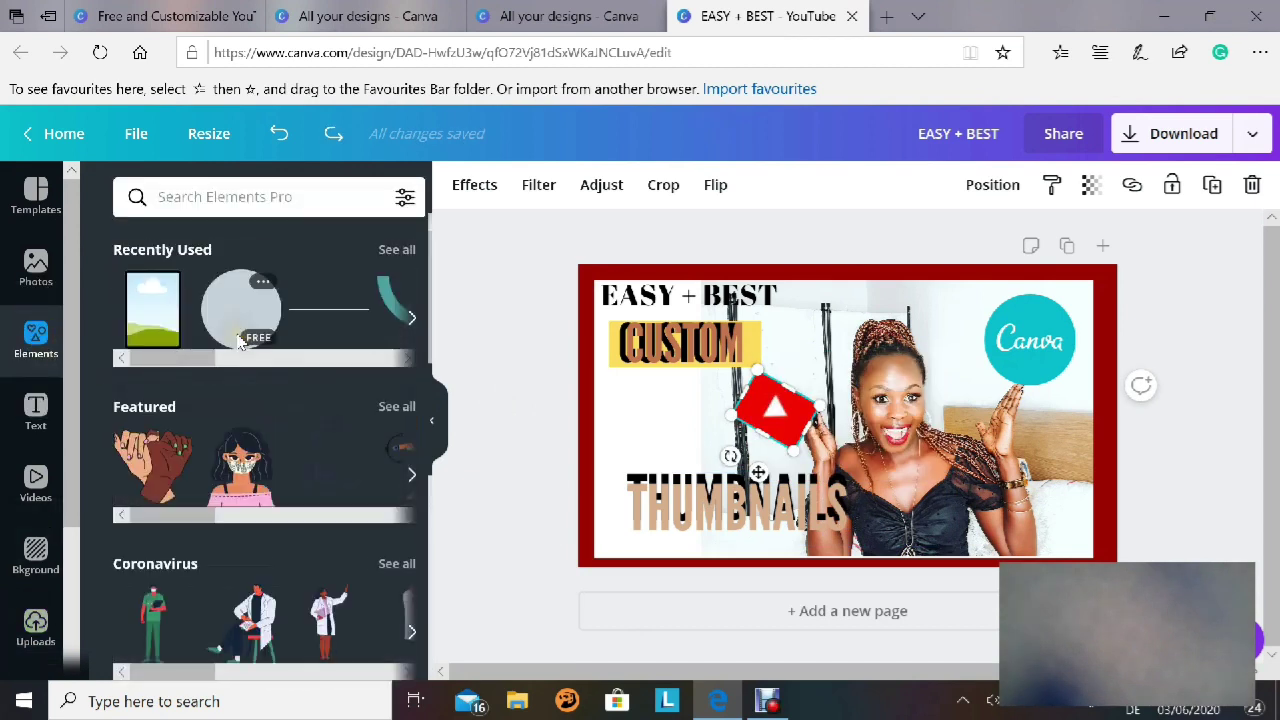
click(150, 330)
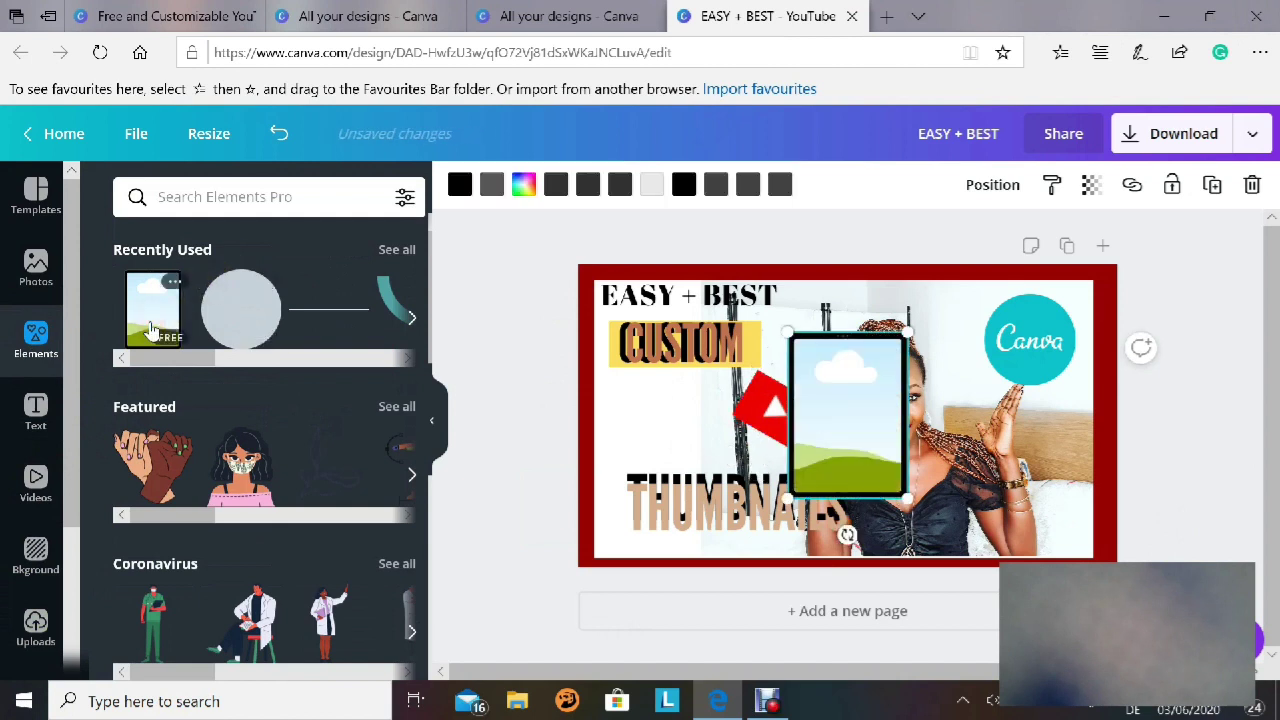
drag(907, 500, 868, 412)
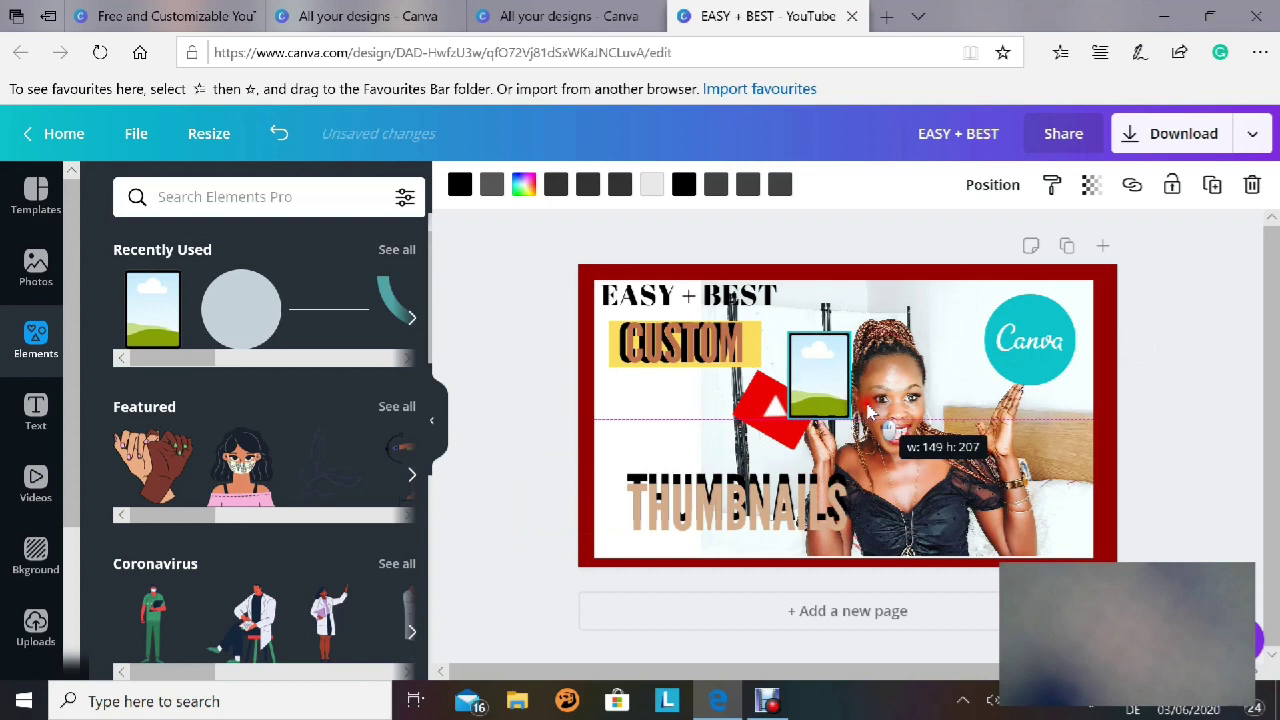
drag(776, 432, 840, 398)
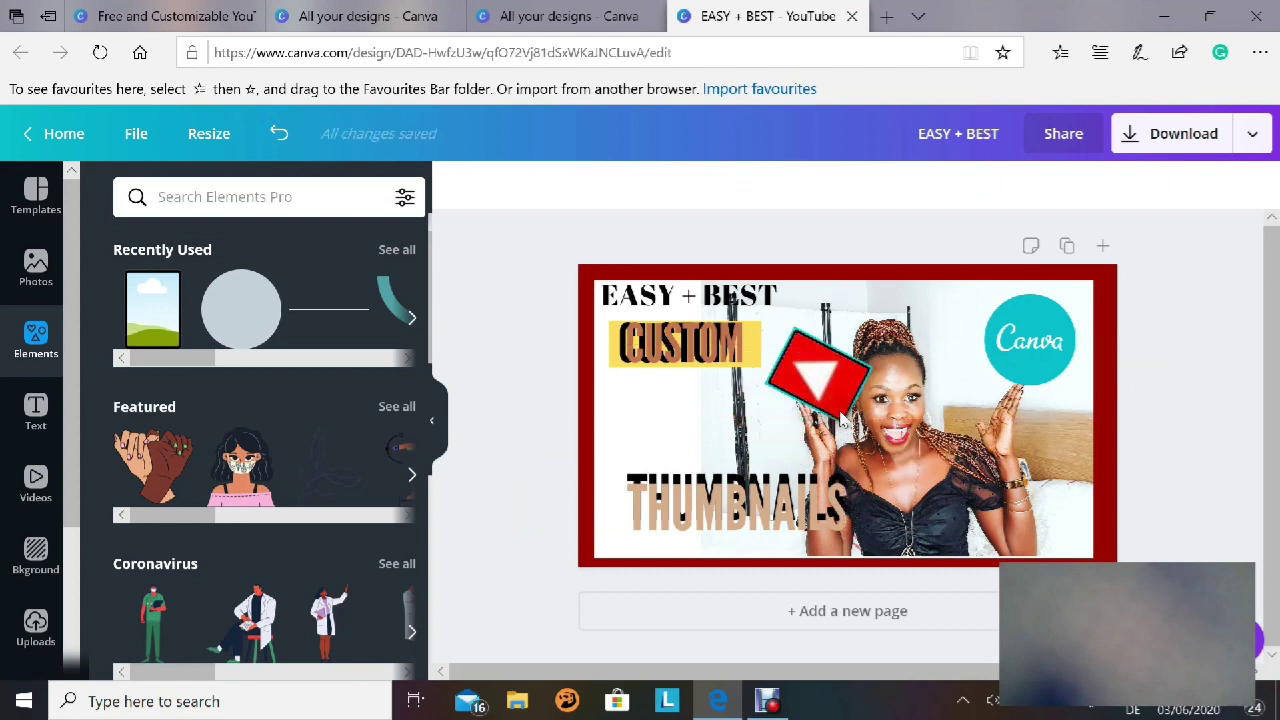
click(841, 424)
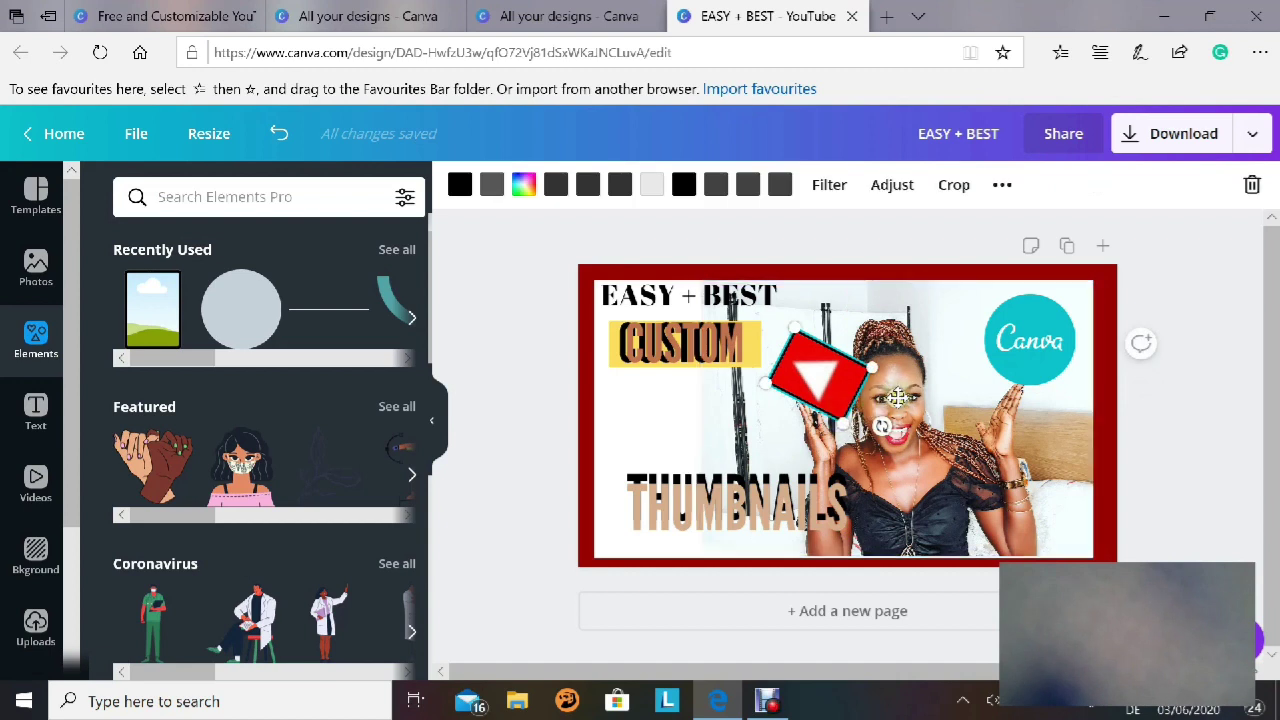
drag(897, 397, 803, 432)
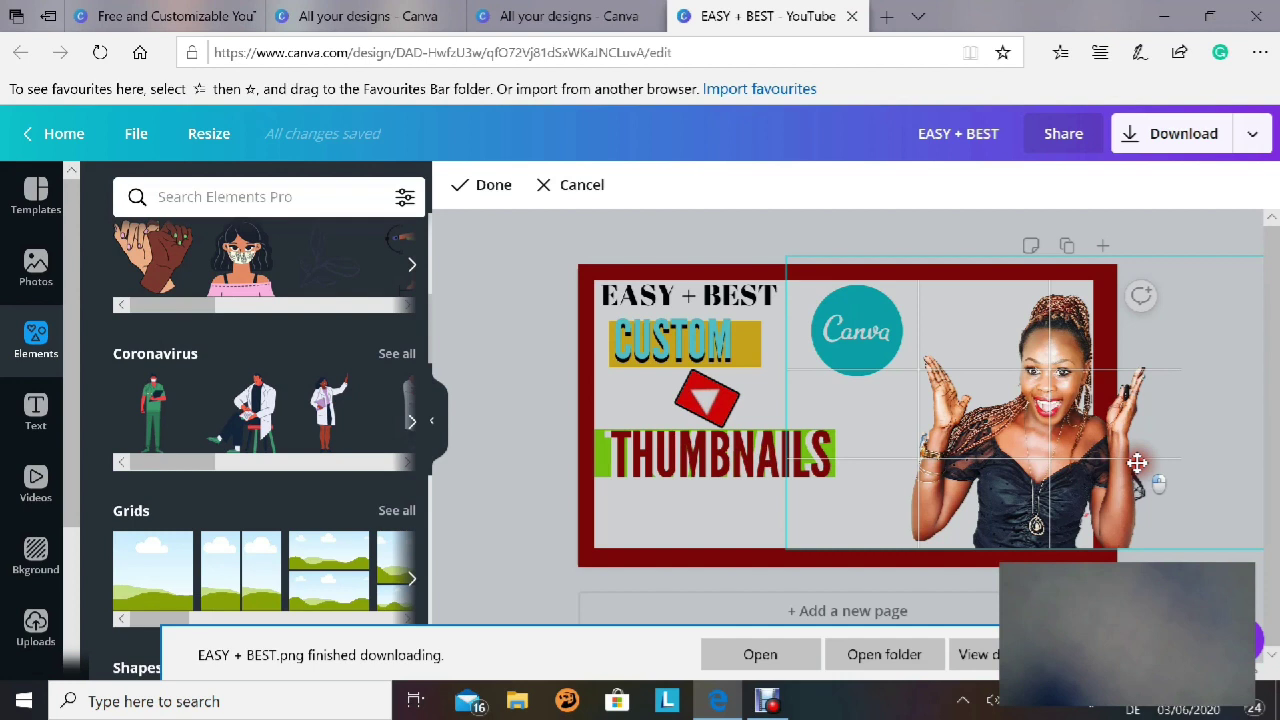
Try to tilt the cut-out portrait anticlockwise and reposition it beside the title text.
drag(1137, 462, 1073, 463)
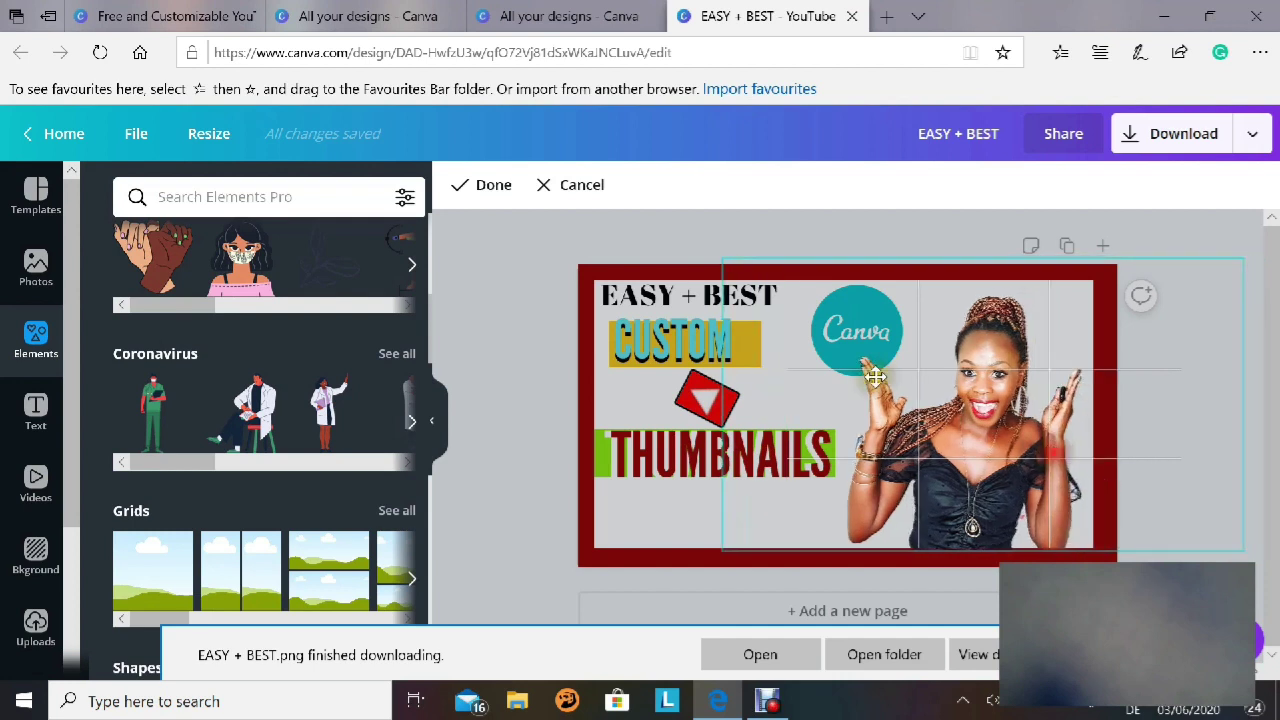
click(557, 184)
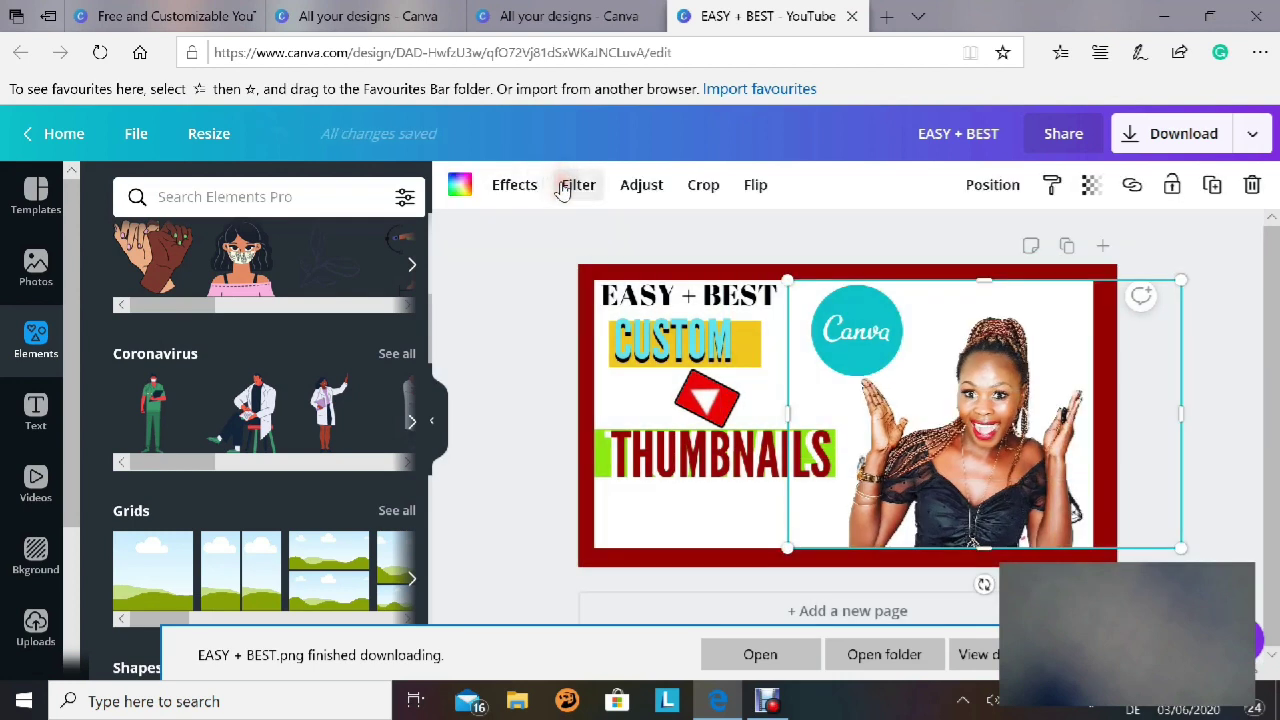
drag(990, 470, 973, 434)
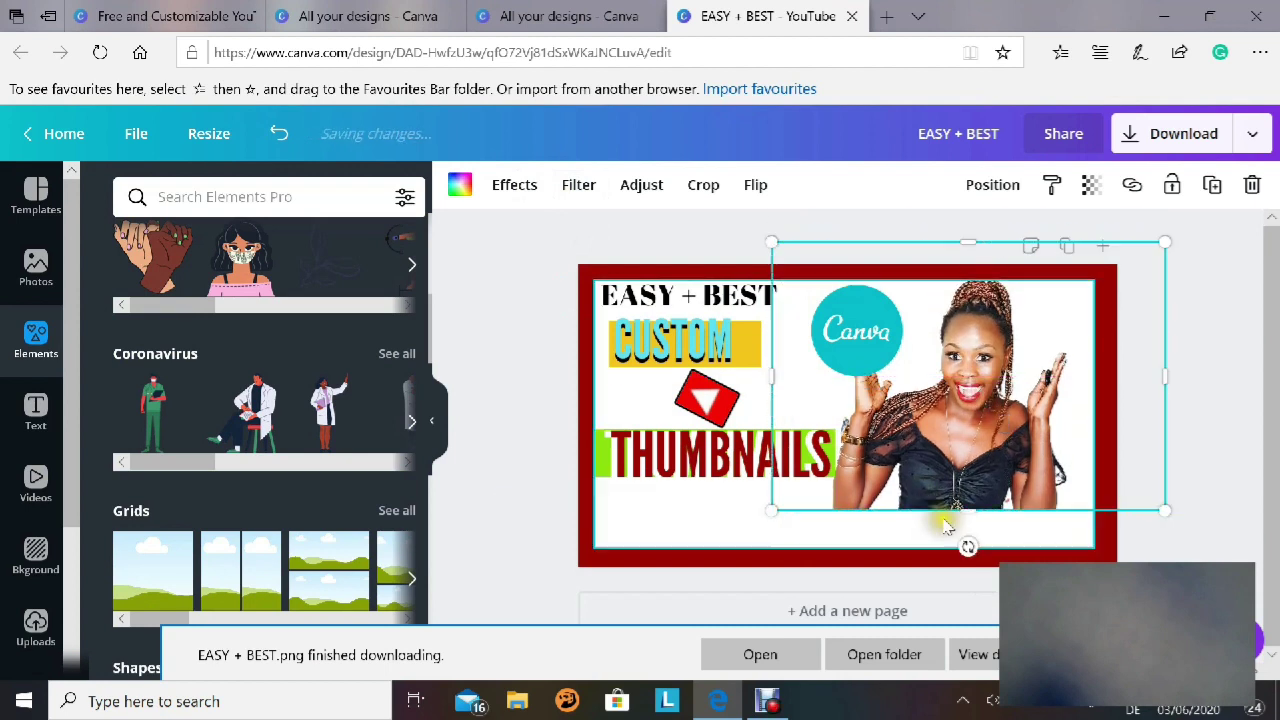
drag(974, 554, 1003, 558)
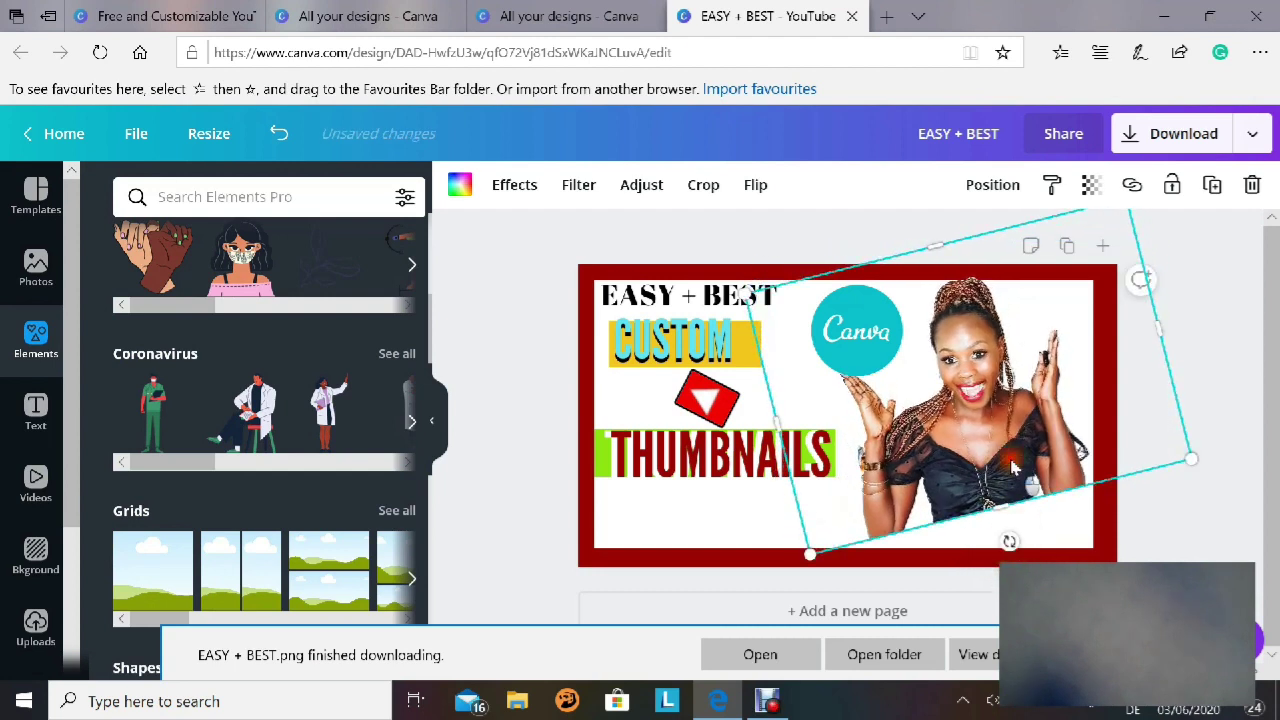
mouse_move(1040, 494)
mouse_down()
mouse_move(1058, 507)
mouse_move(1030, 455)
mouse_move(1027, 484)
mouse_up()
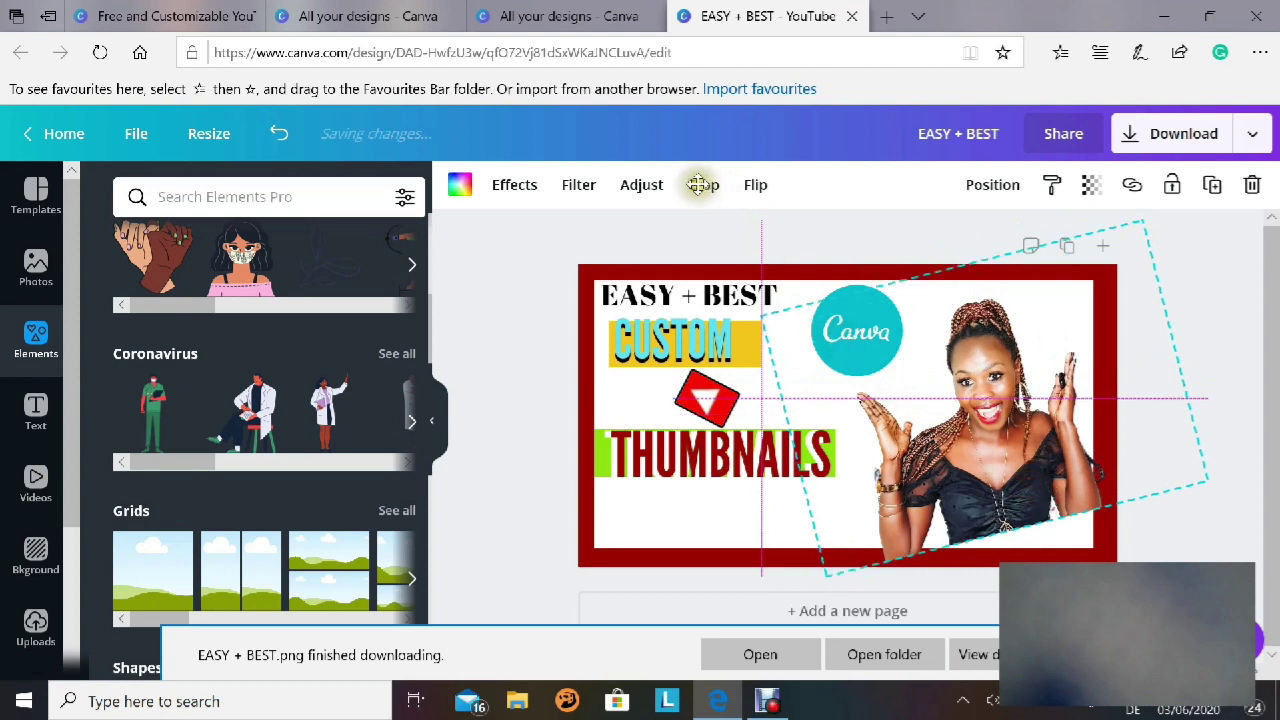
Crop the cut-out portrait, shifting the image sideways within its frame towards the right-hand border.
click(703, 184)
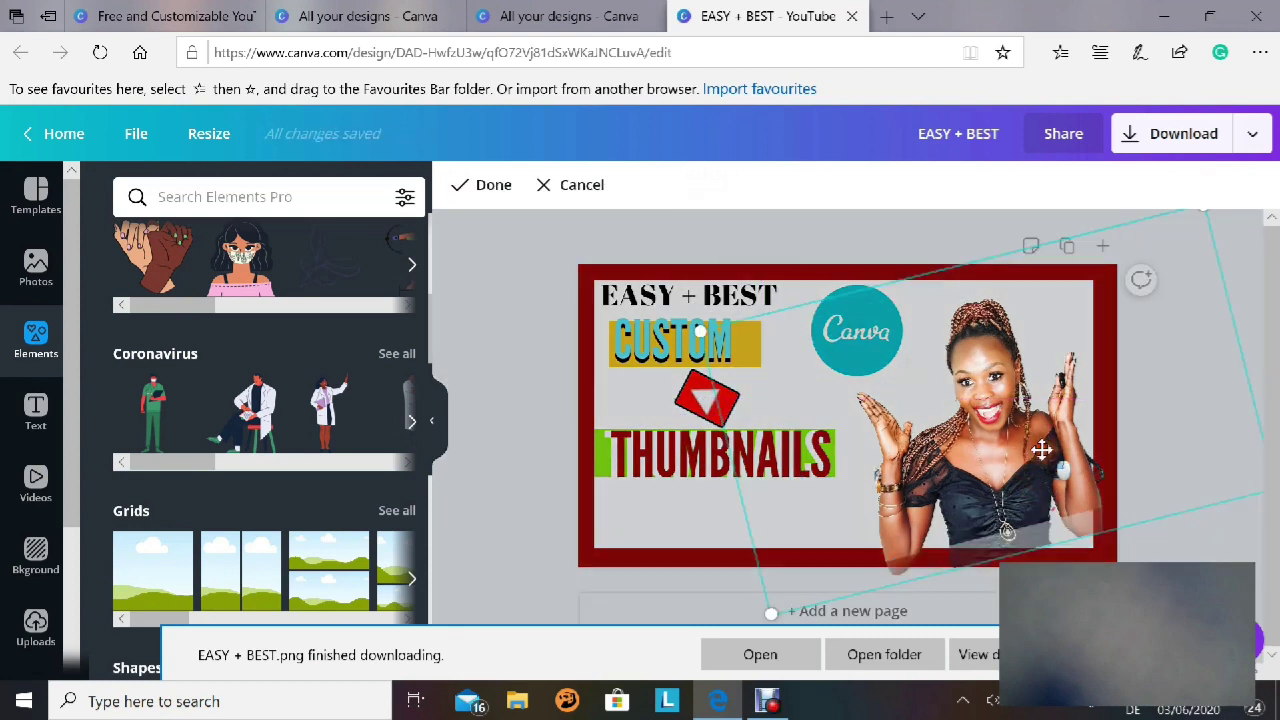
drag(1045, 454, 1148, 498)
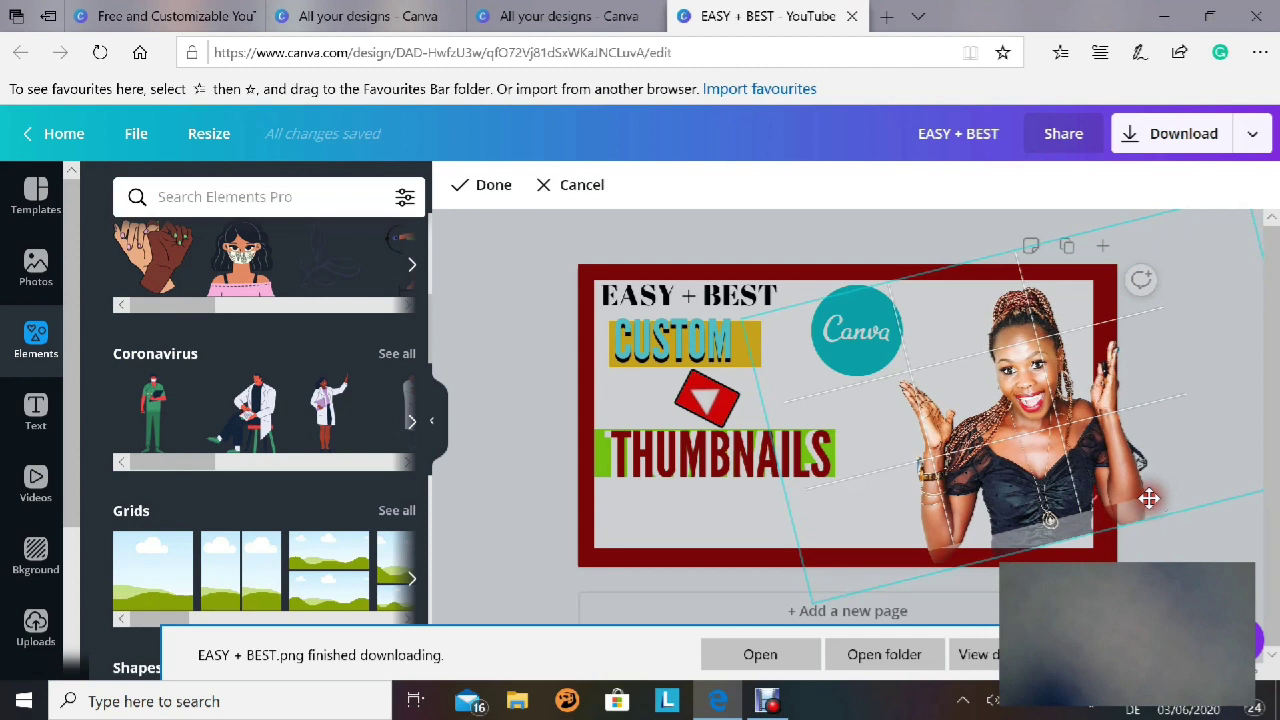
click(482, 185)
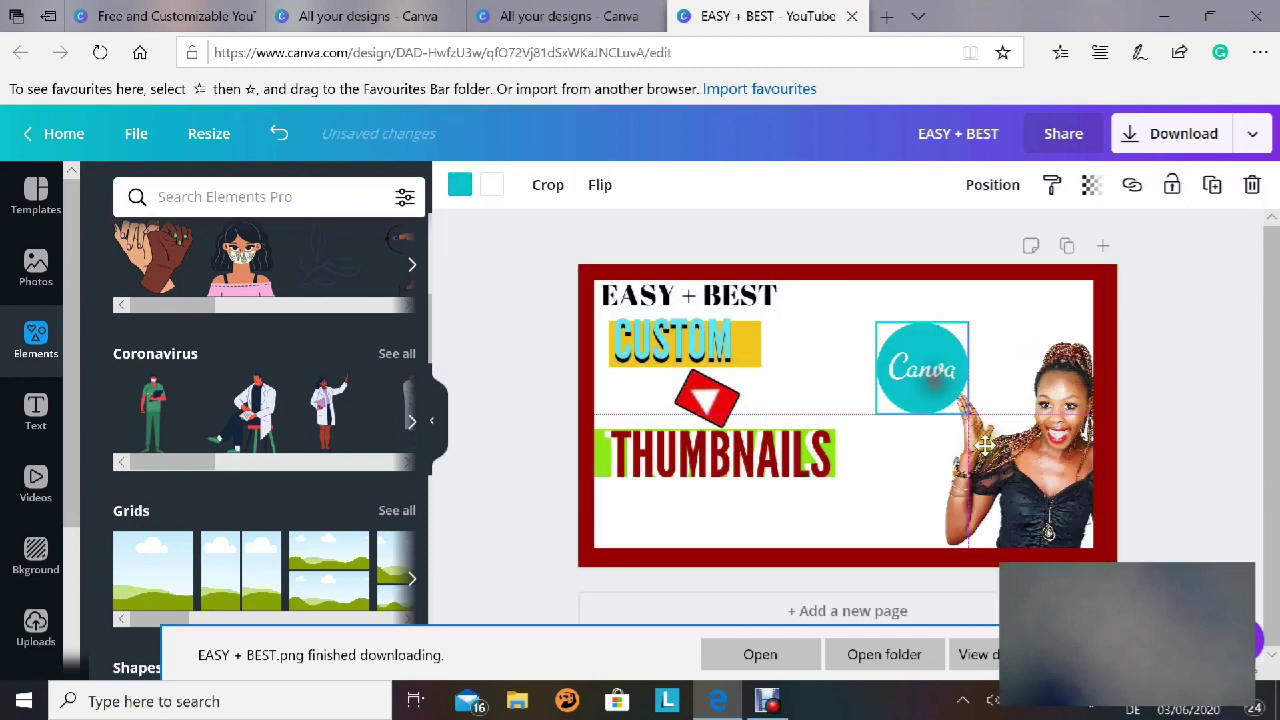
Enlarge the portrait to fill the full height inside the red border and place the Canva logo above the raised hand.
drag(937, 382, 876, 353)
click(1018, 475)
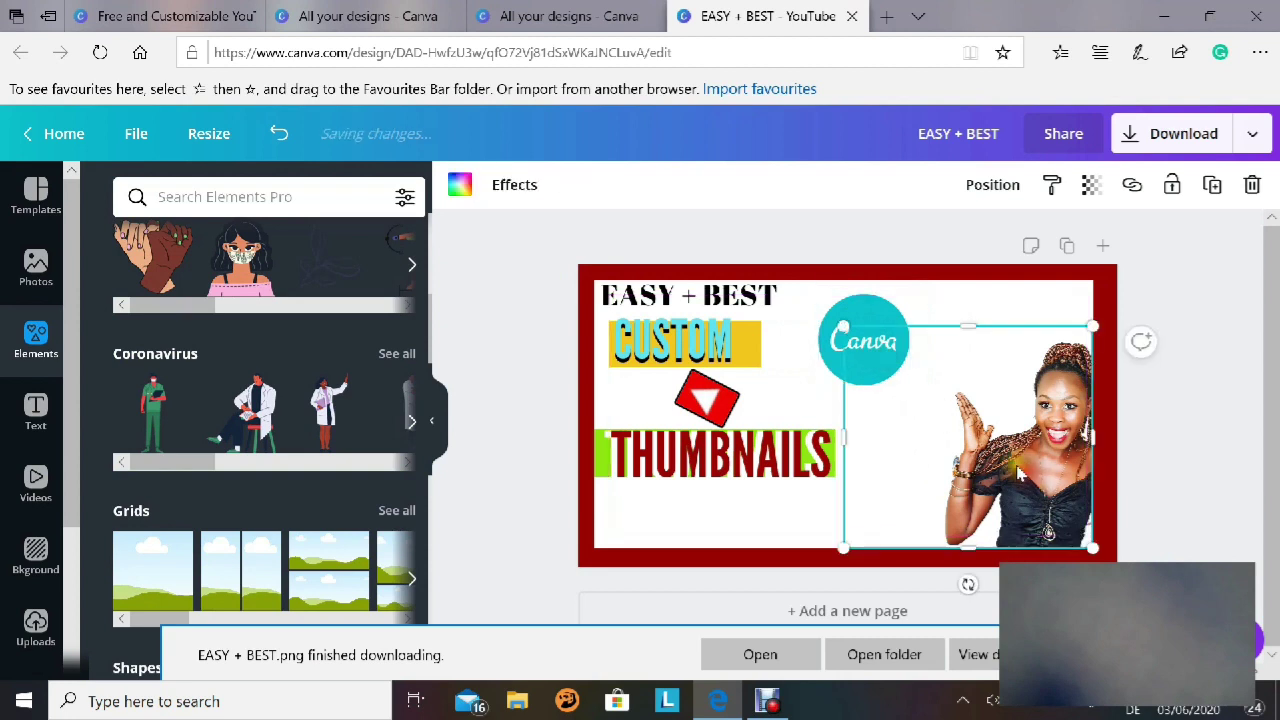
drag(844, 326, 733, 280)
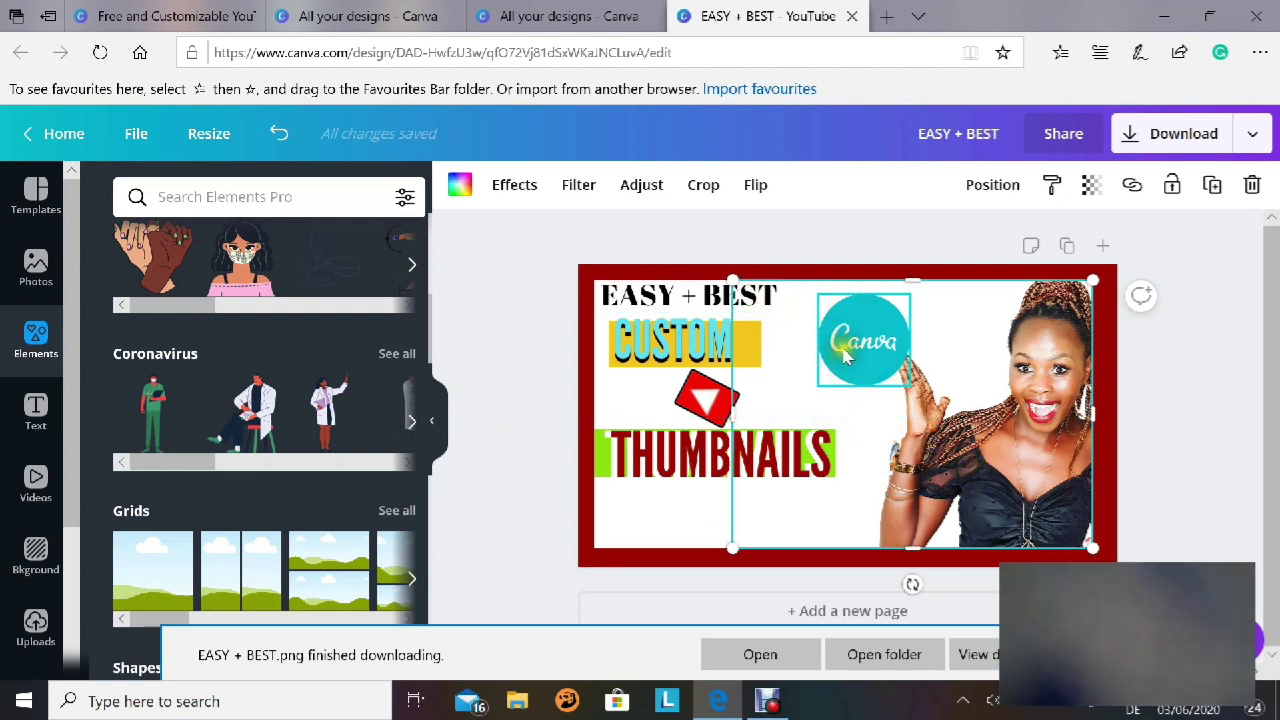
drag(848, 340, 826, 331)
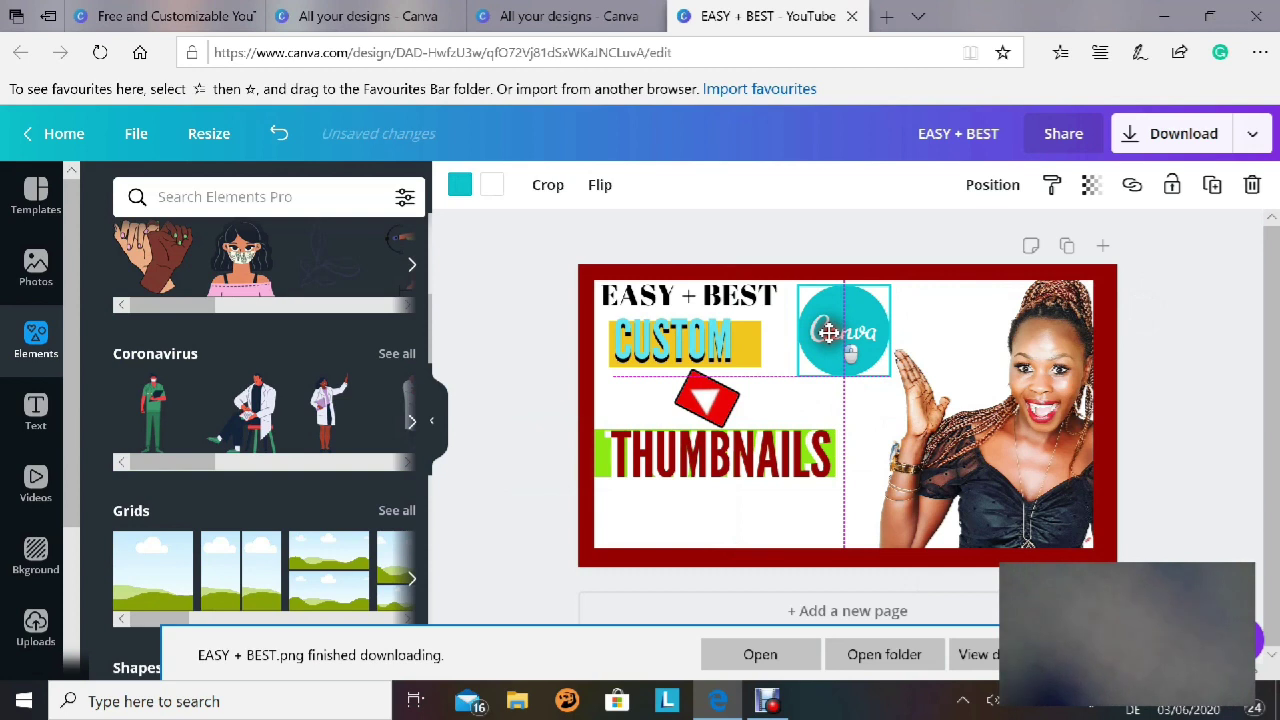
mouse_move(829, 333)
mouse_down()
mouse_move(832, 343)
mouse_move(848, 322)
mouse_up()
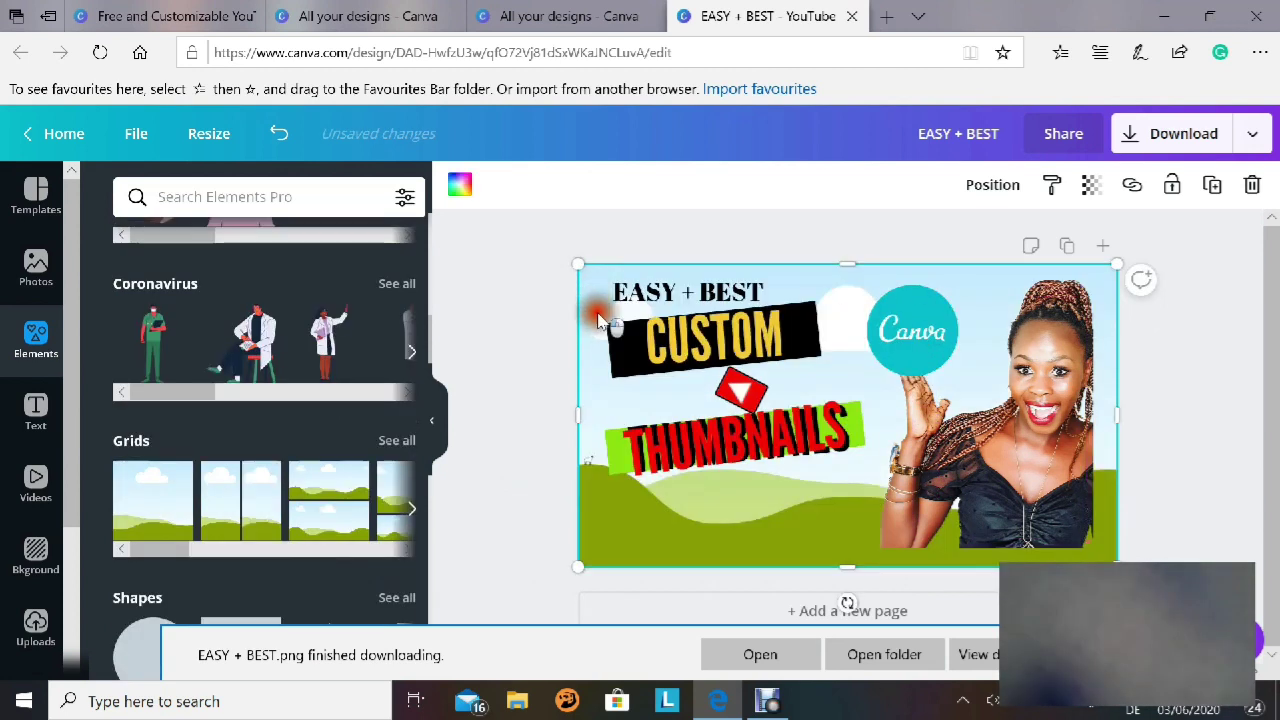
Shrink the new grid block into the thumbnail's lower-left corner below "THUMBNAILS" and fill it with black.
drag(604, 463, 563, 478)
drag(840, 565, 688, 554)
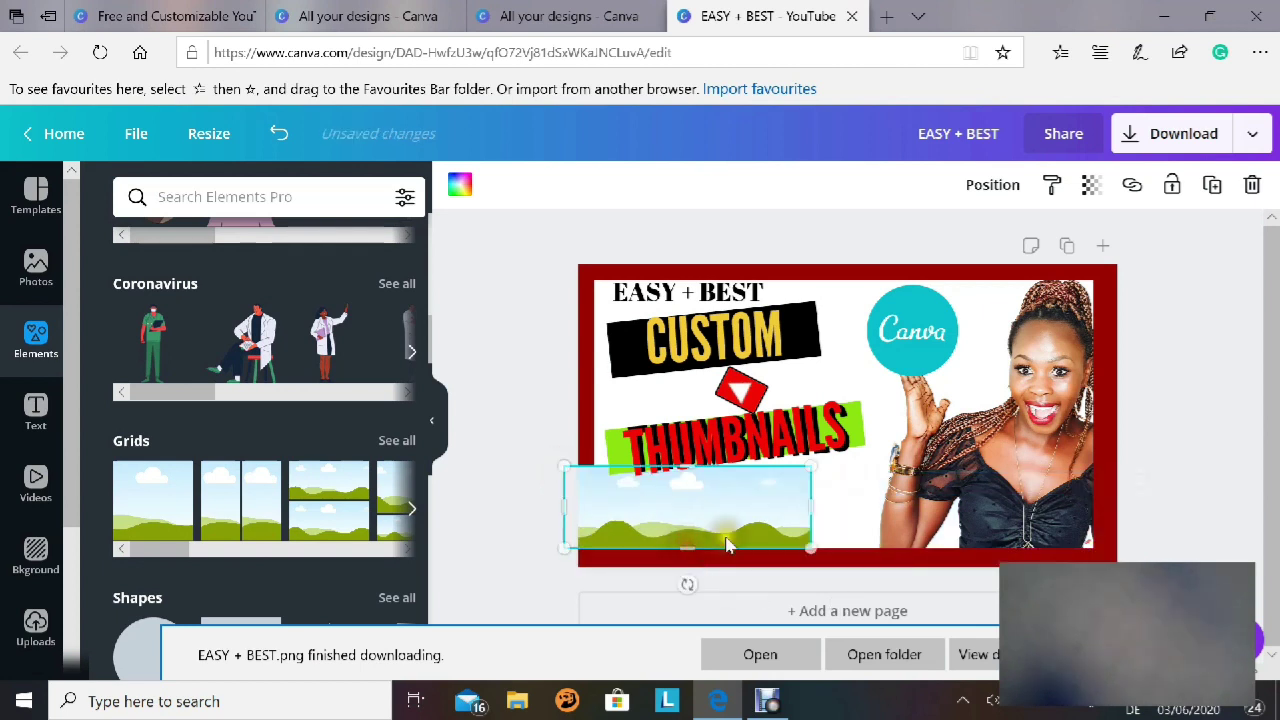
drag(565, 474, 612, 480)
drag(812, 467, 806, 483)
click(462, 190)
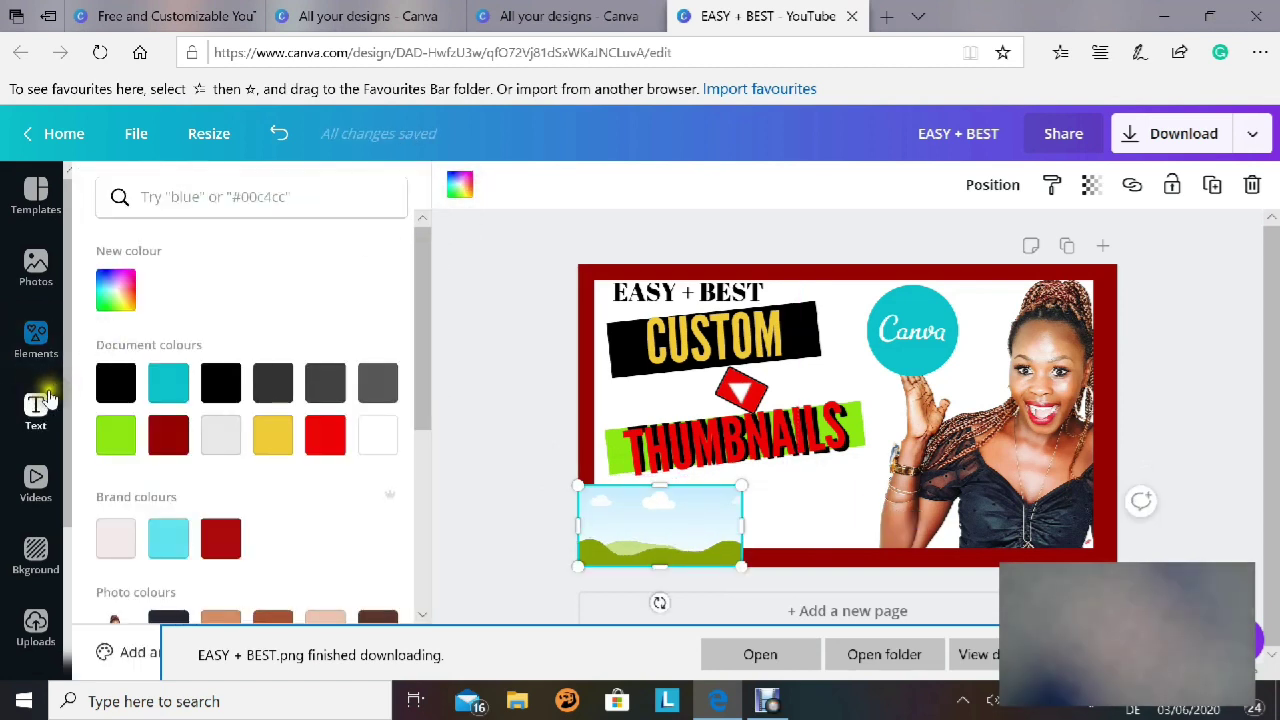
click(116, 383)
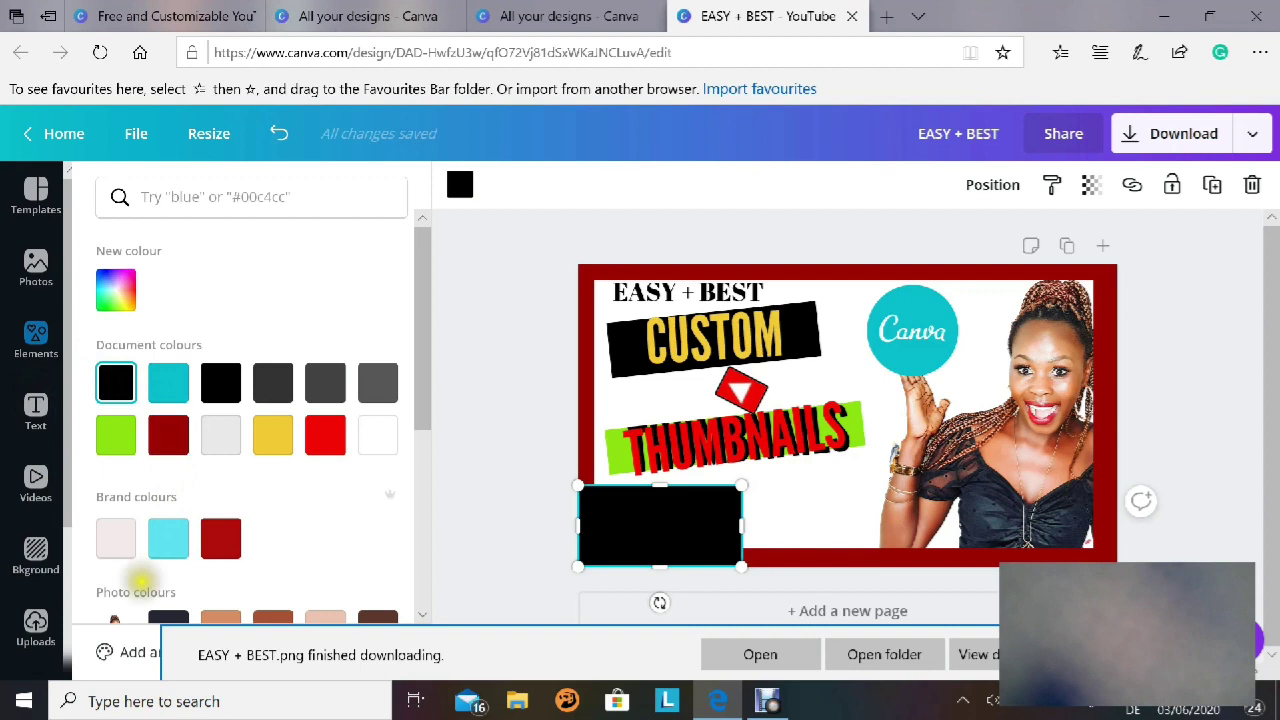
Add a heading text box over the black block below "THUMBNAILS" and clear its placeholder text.
click(35, 412)
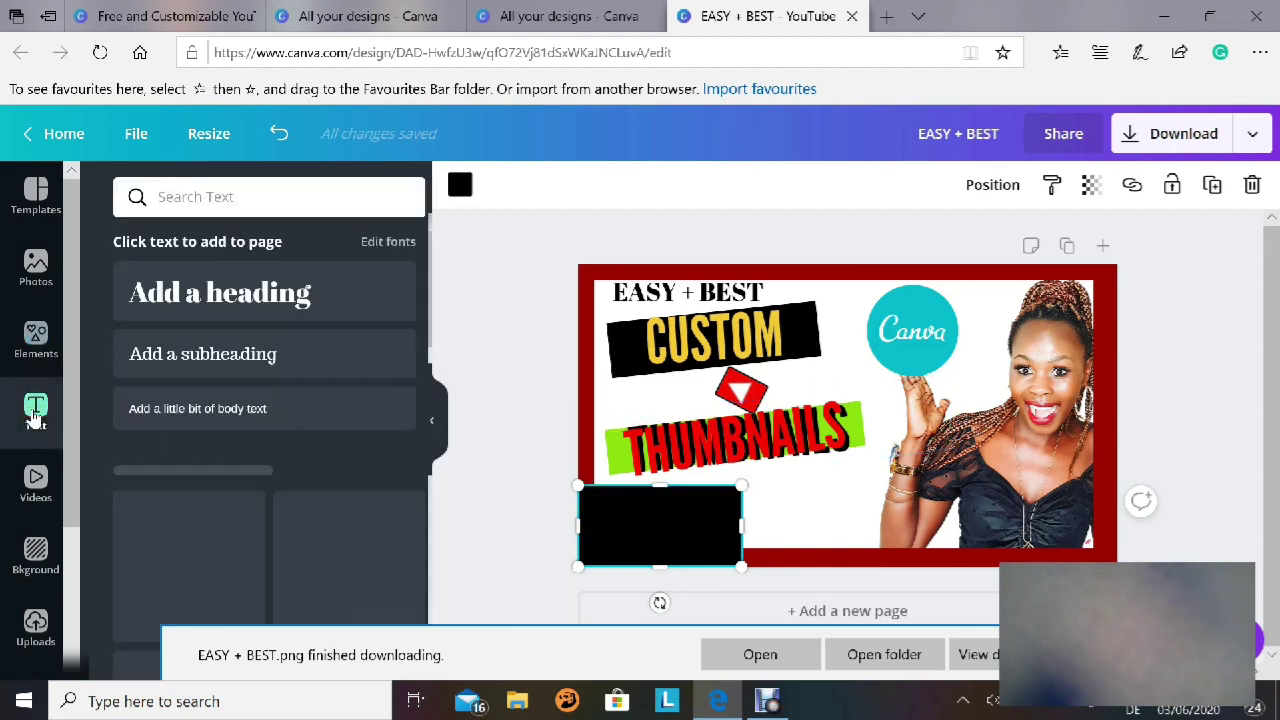
click(285, 291)
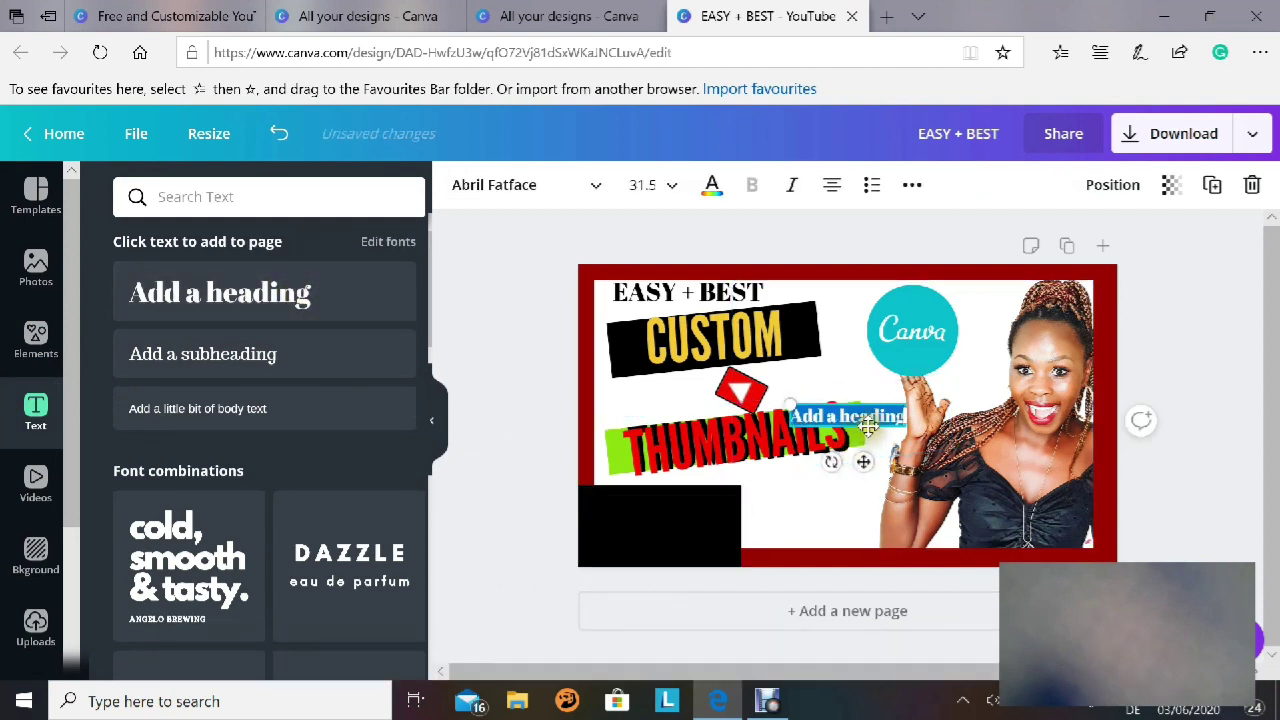
drag(877, 460, 708, 518)
key(BackSpace)
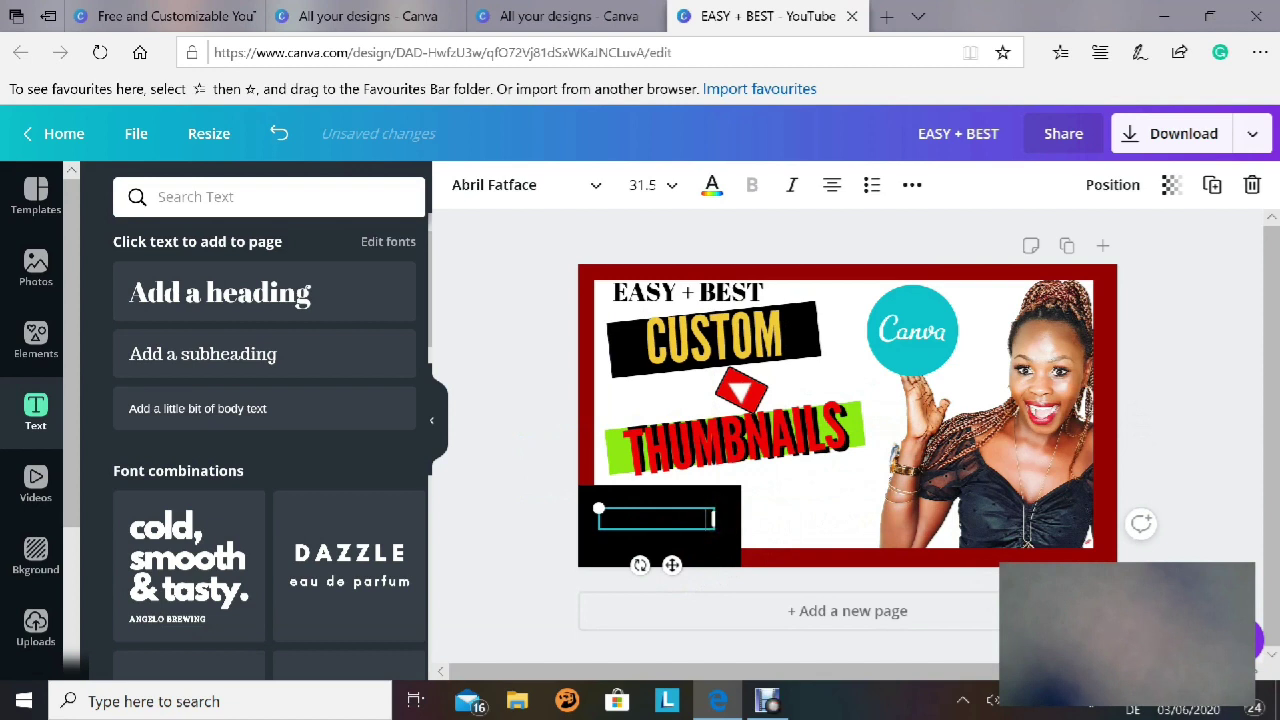
key(BackSpace)
key(BackSpace)
key(BackSpace)
key(BackSpace)
key(BackSpace)
key(BackSpace)
key(BackSpace)
key(BackSpace)
key(BackSpace)
key(BackSpace)
key(BackSpace)
key(BackSpace)
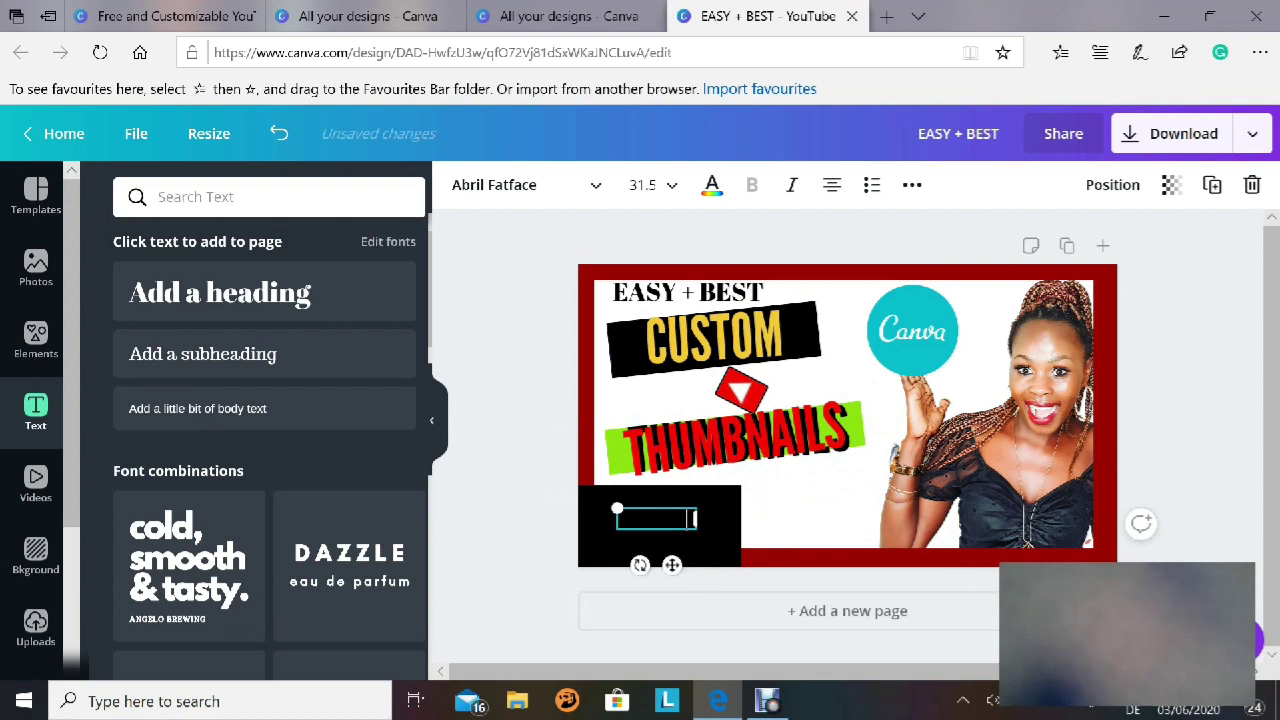
Set the heading's text colour to white and enter "MIMI'S SPOT".
click(712, 186)
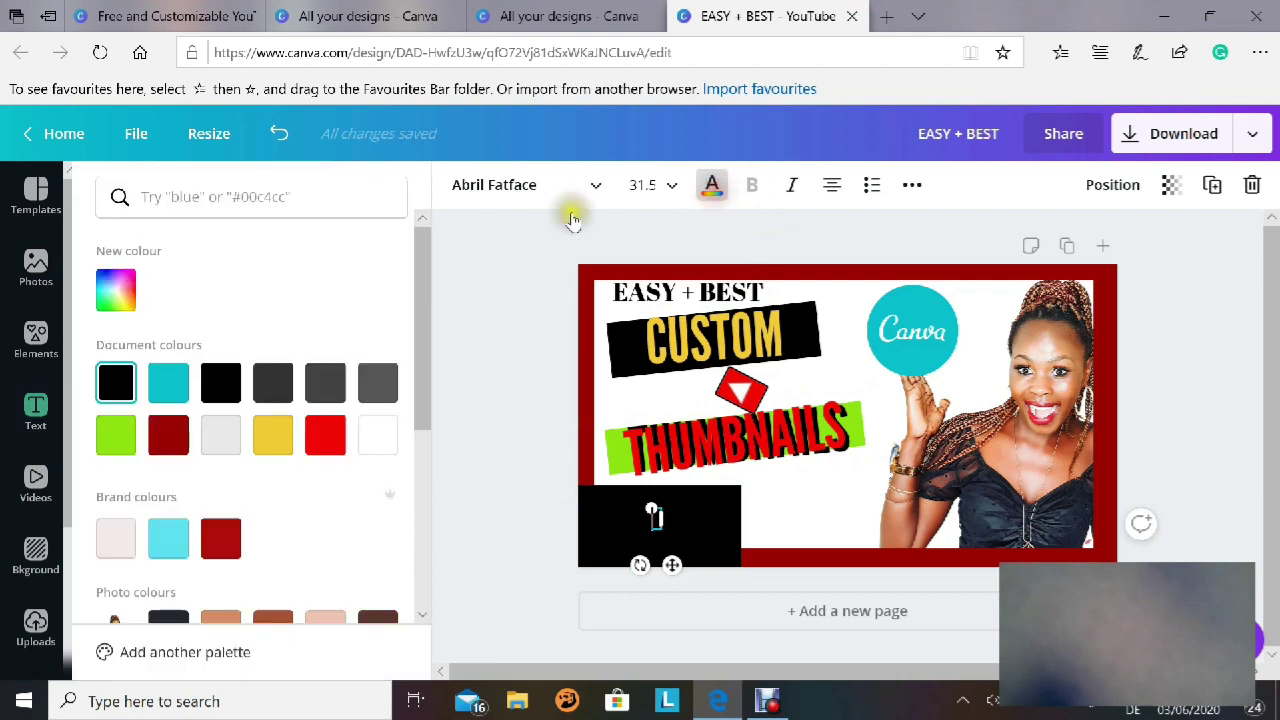
click(374, 440)
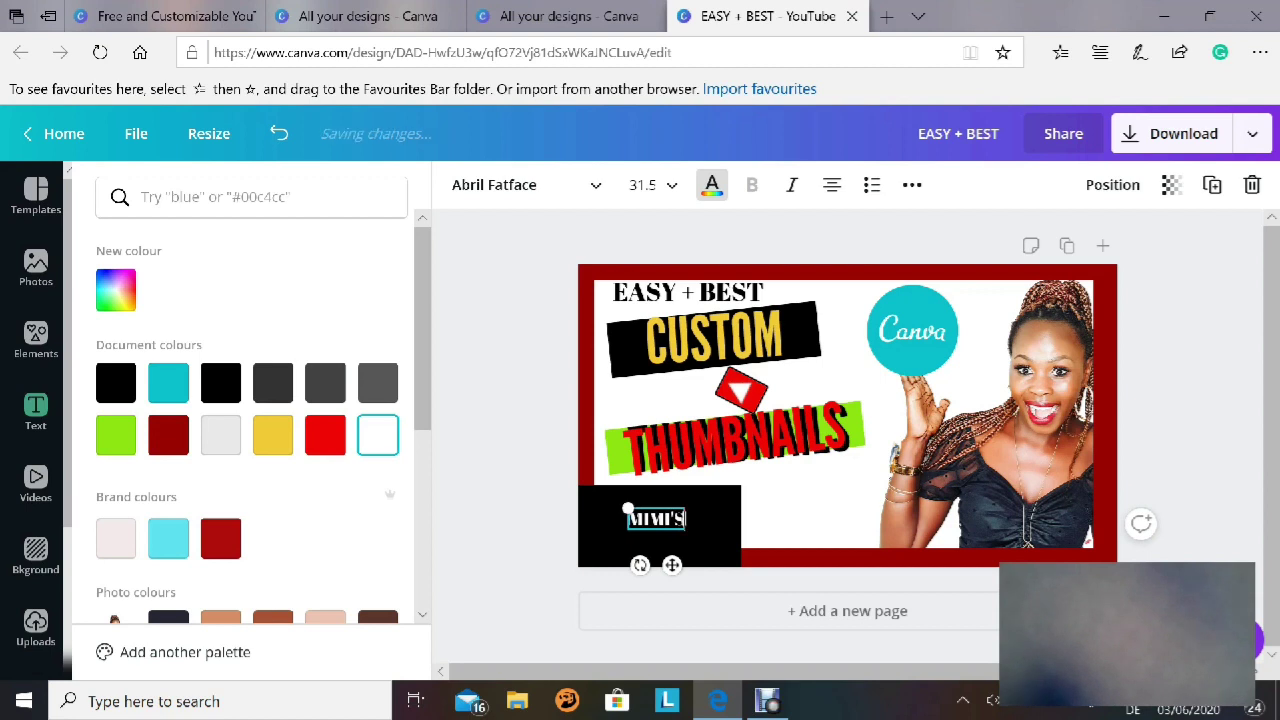
text(SPO)
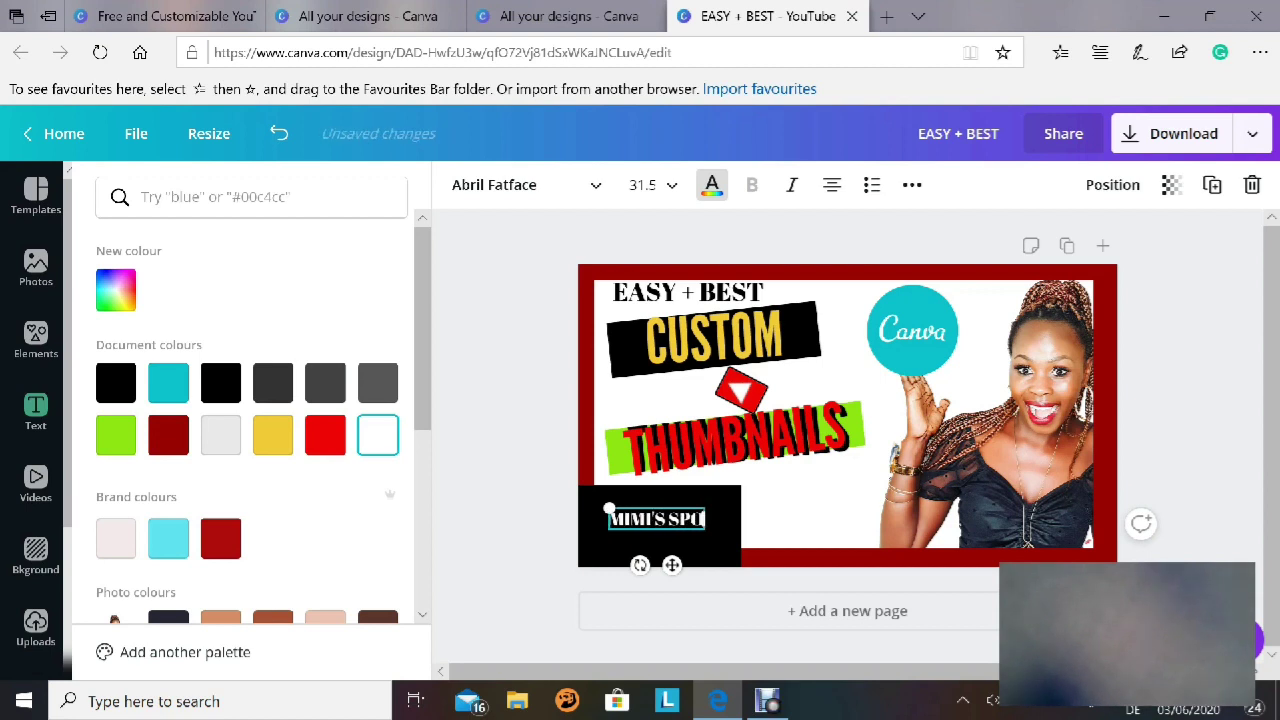
text(T)
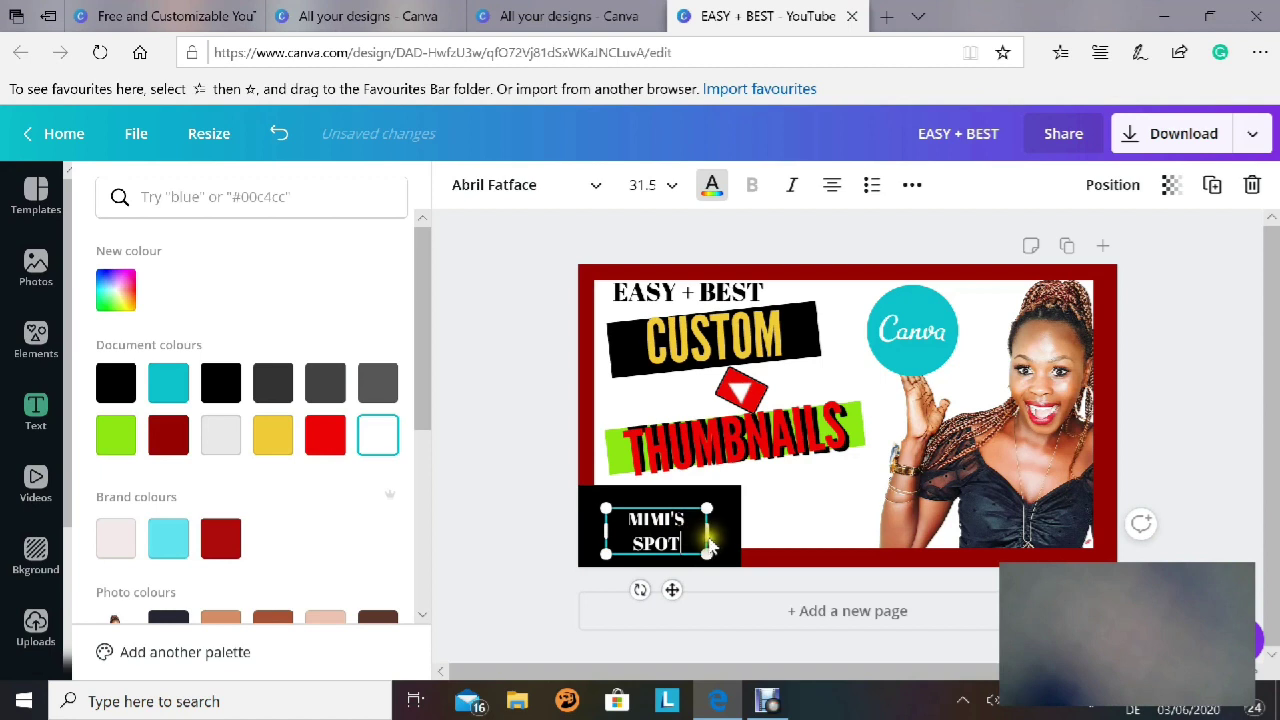
Set "MIMI'S SPOT" to font size 36, widen its box to fit one line, and position it within the black block.
drag(707, 540, 722, 532)
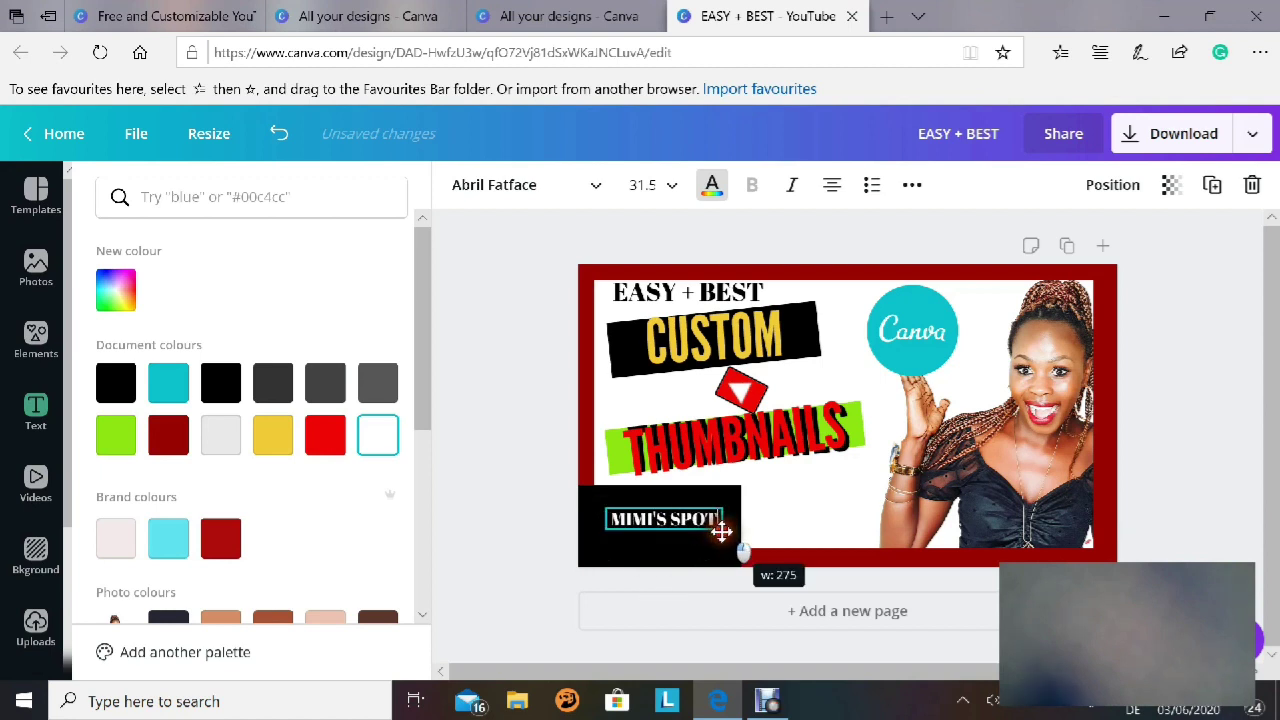
click(670, 192)
scroll(682, 430, down, 3)
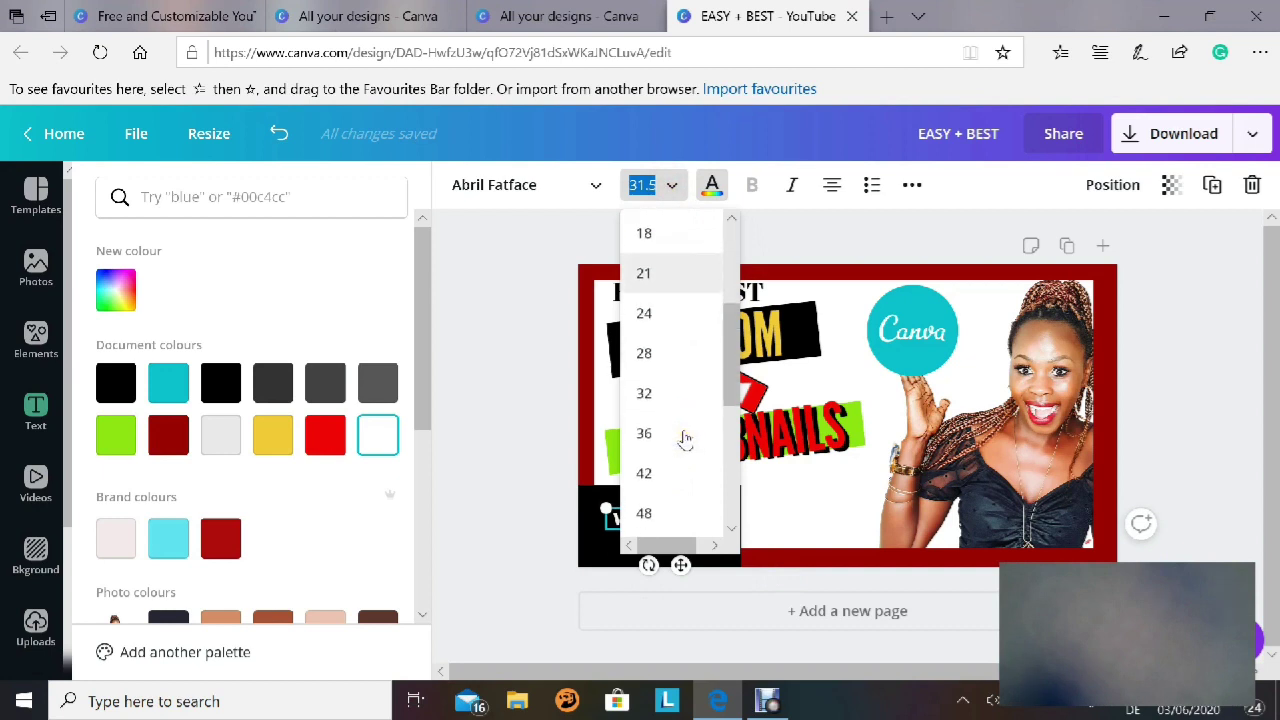
click(645, 434)
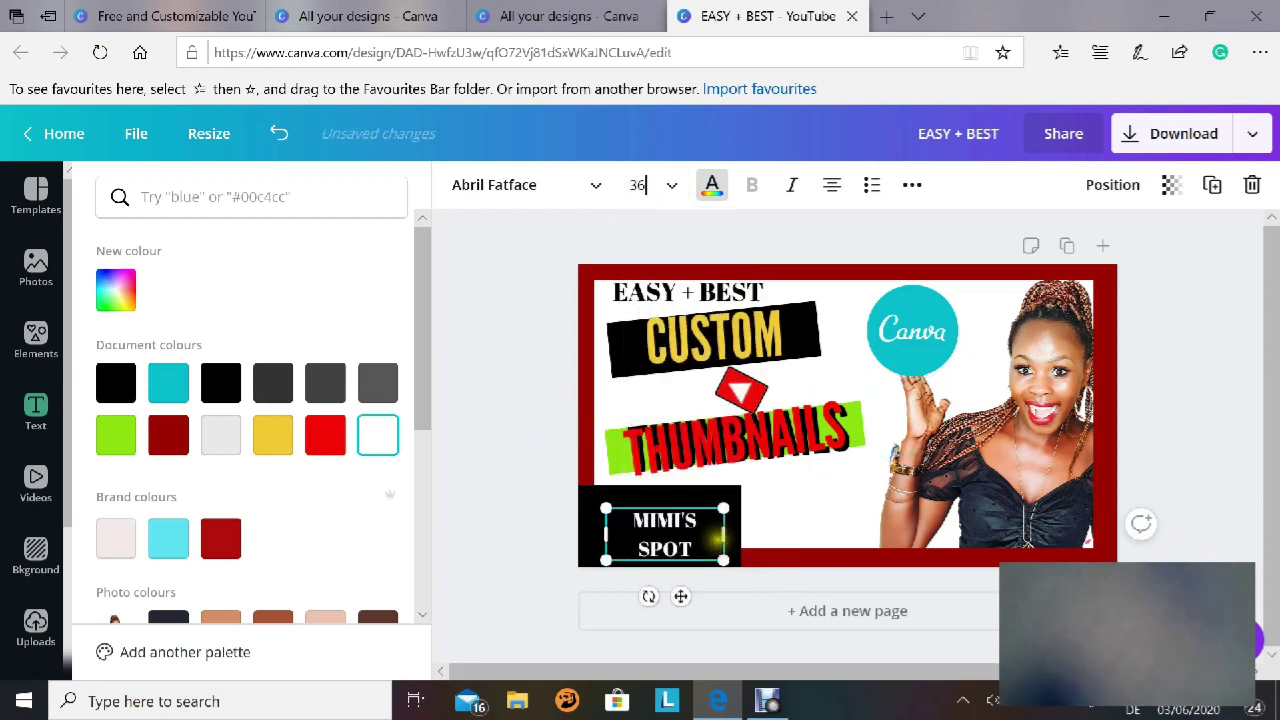
drag(727, 538, 749, 529)
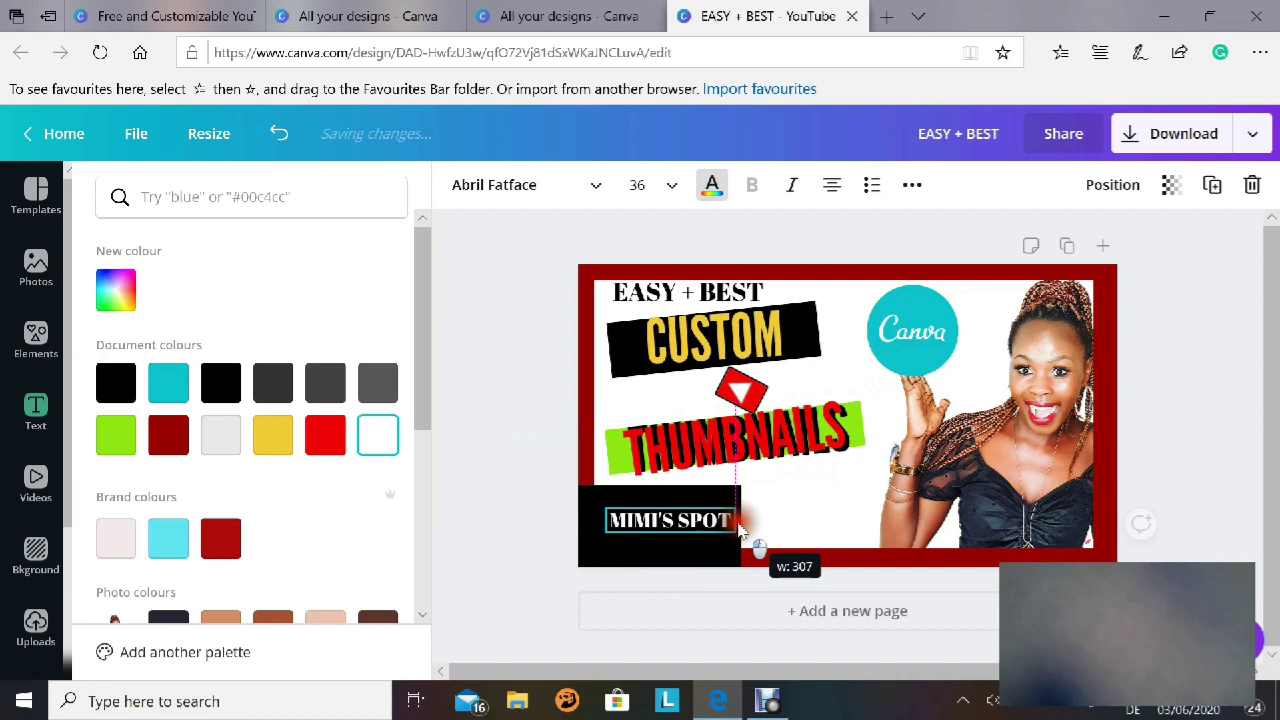
drag(670, 532, 654, 526)
click(1008, 194)
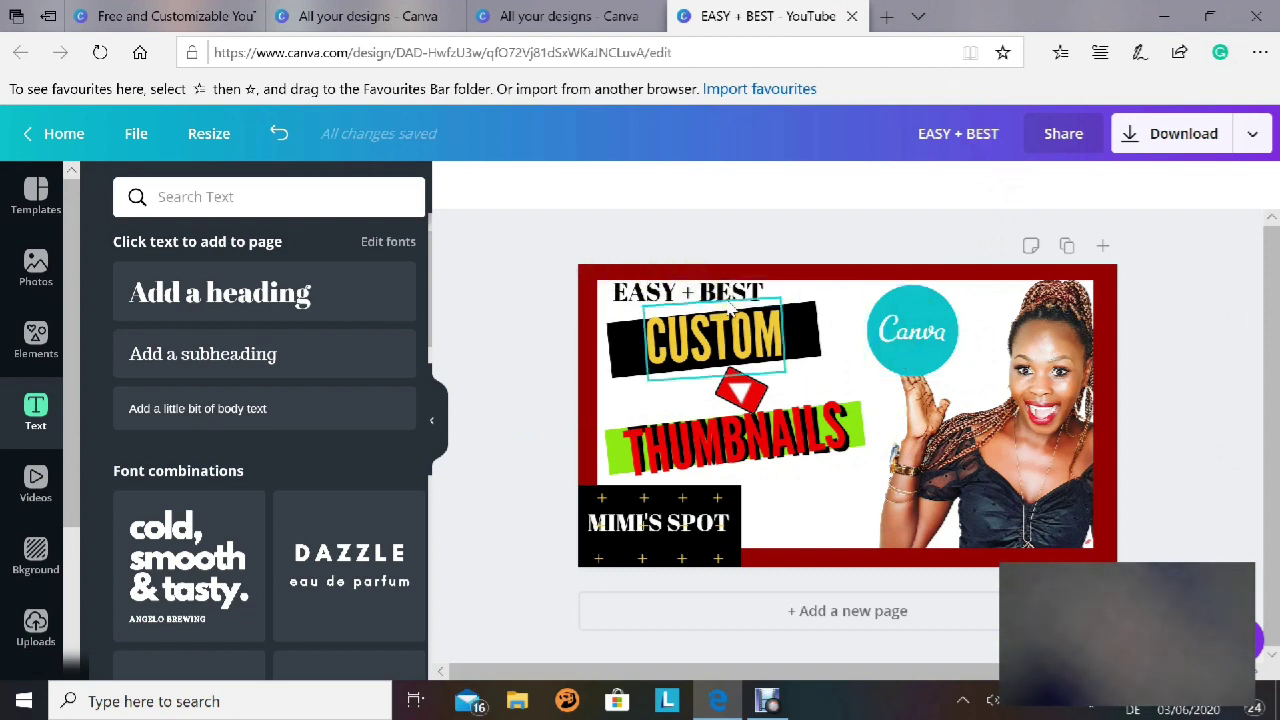
Download the thumbnail as a PNG at 1x size and open the downloaded file "EASY + BEST (1).png".
click(1189, 142)
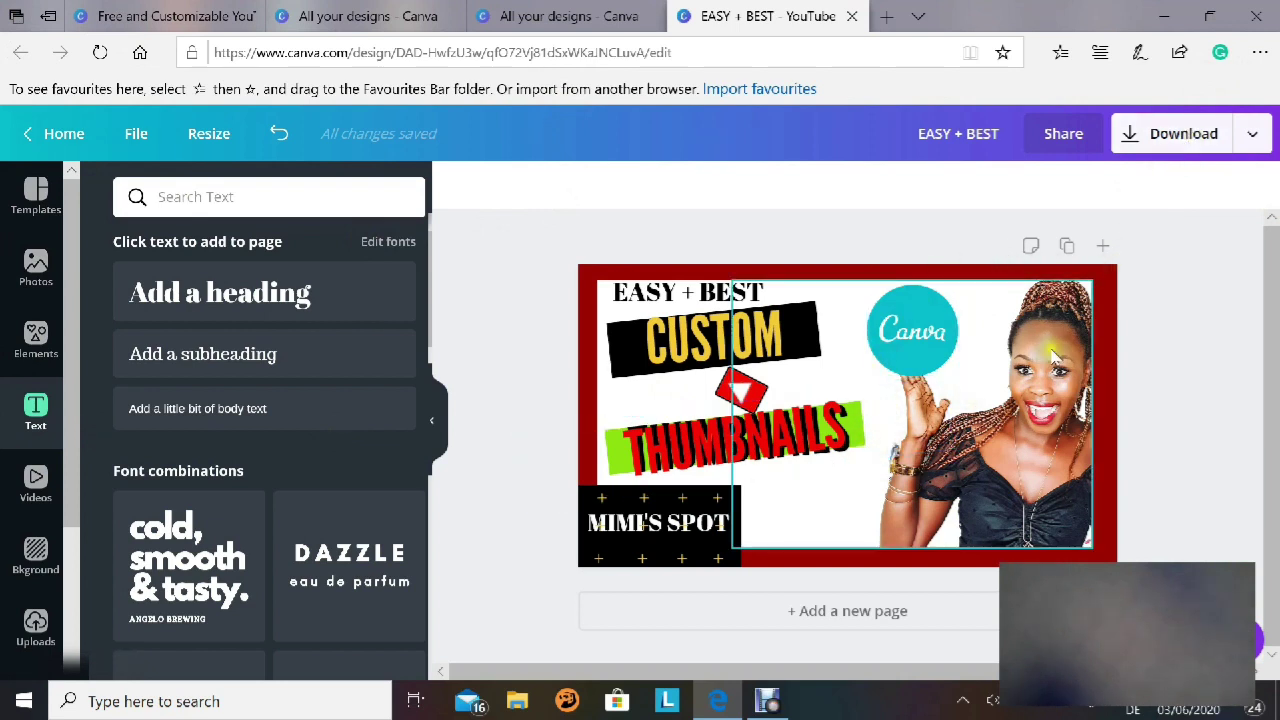
click(1266, 204)
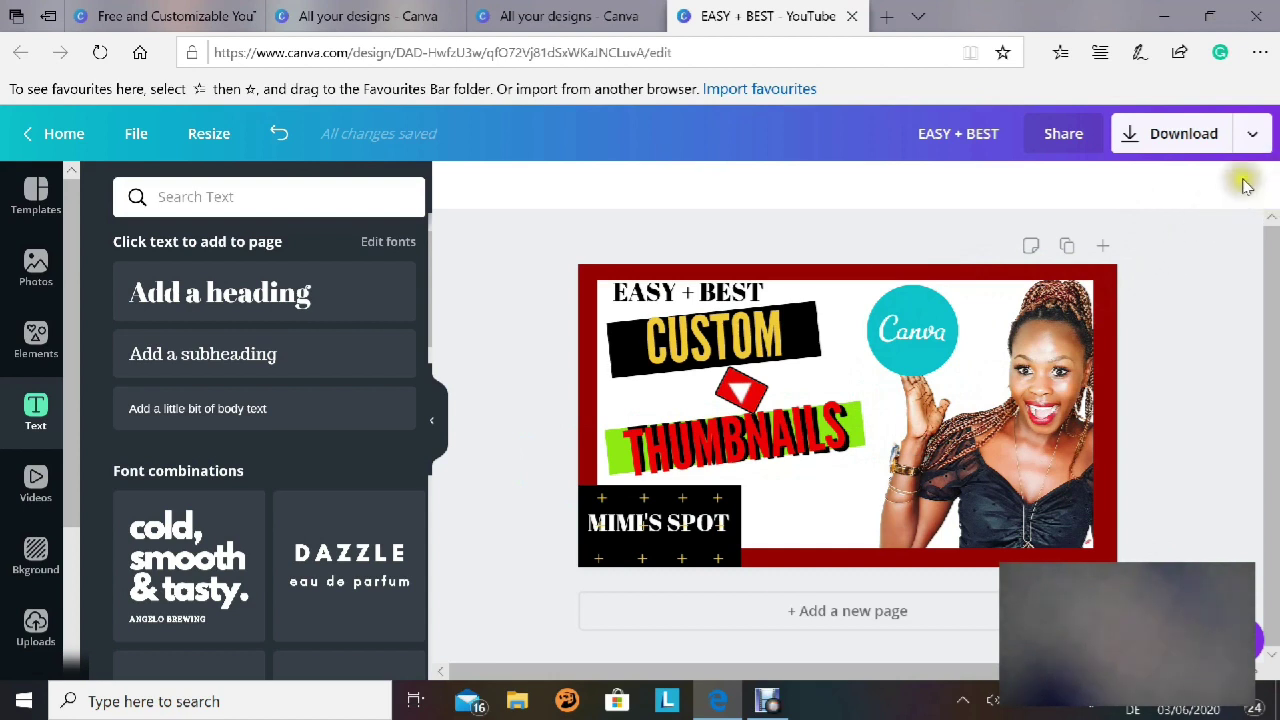
click(1167, 147)
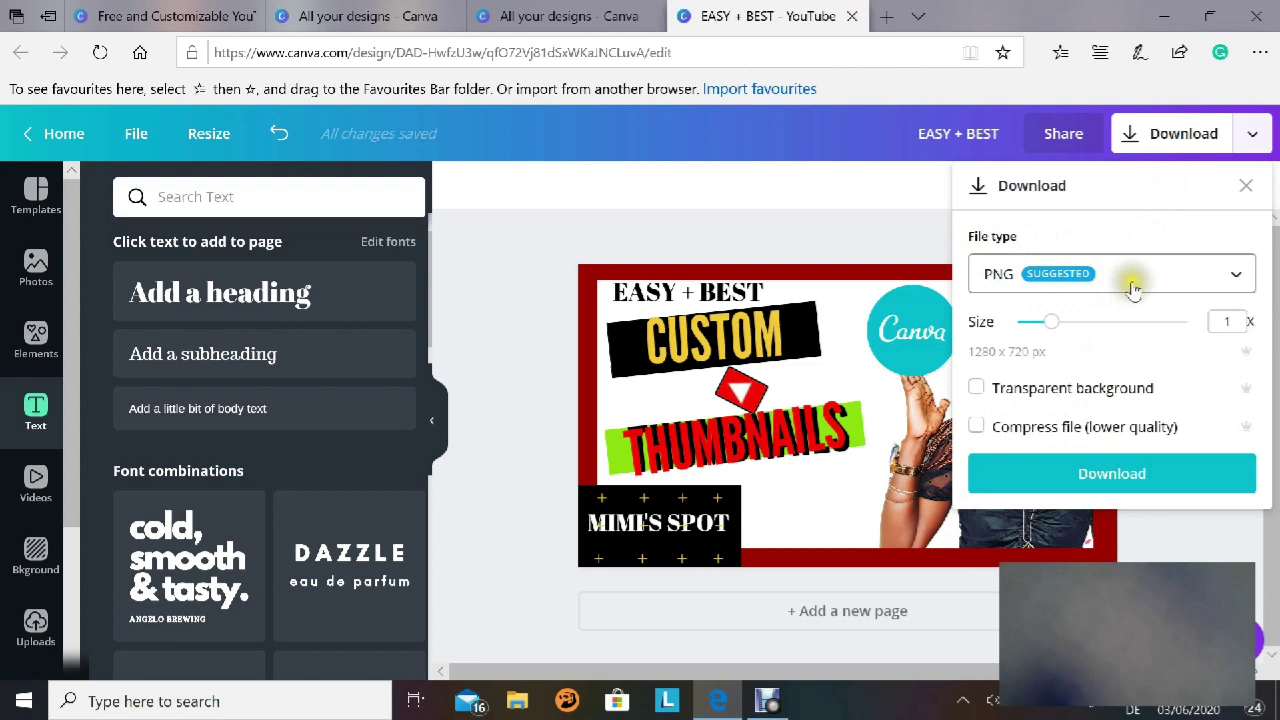
click(1094, 483)
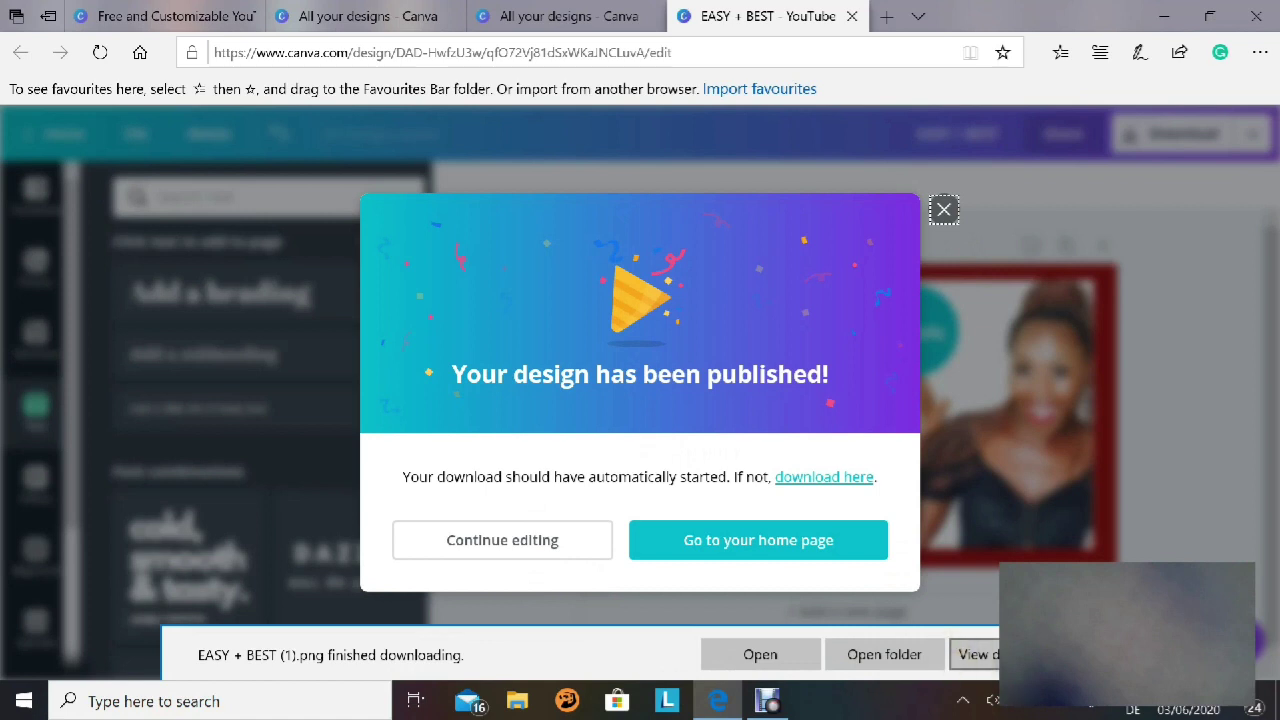
key(ctrl+j)
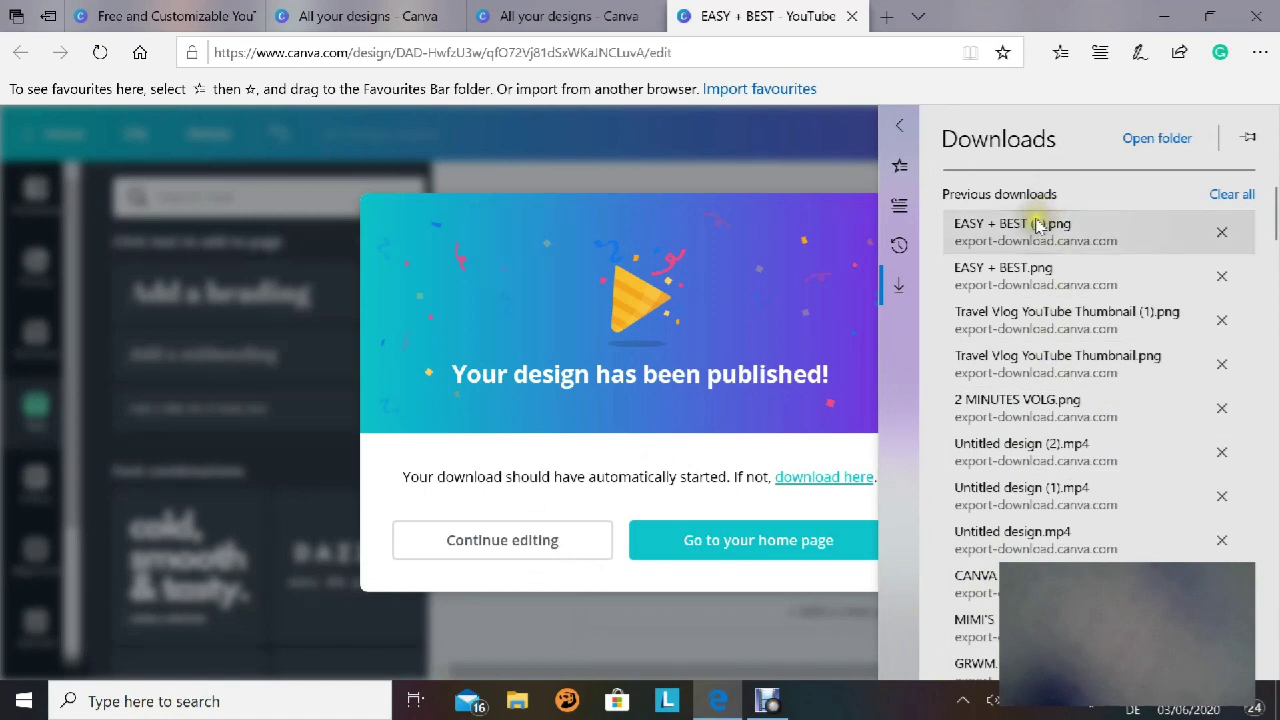
click(1038, 226)
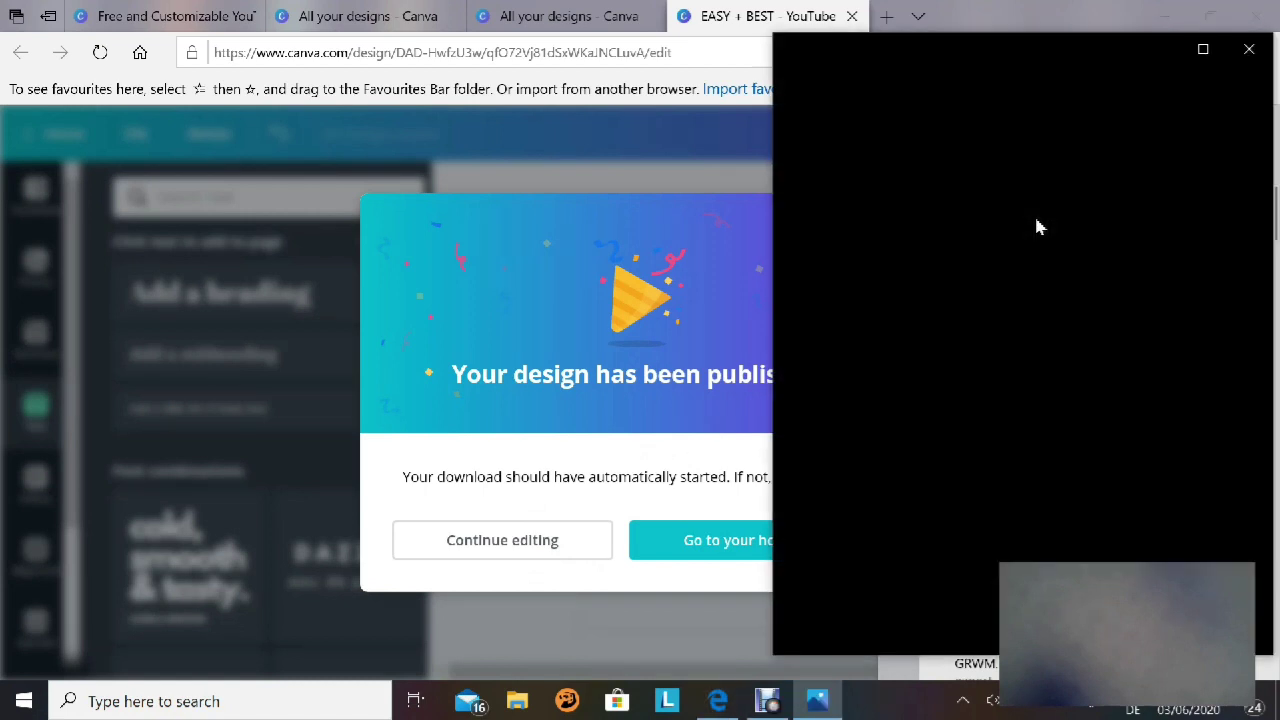